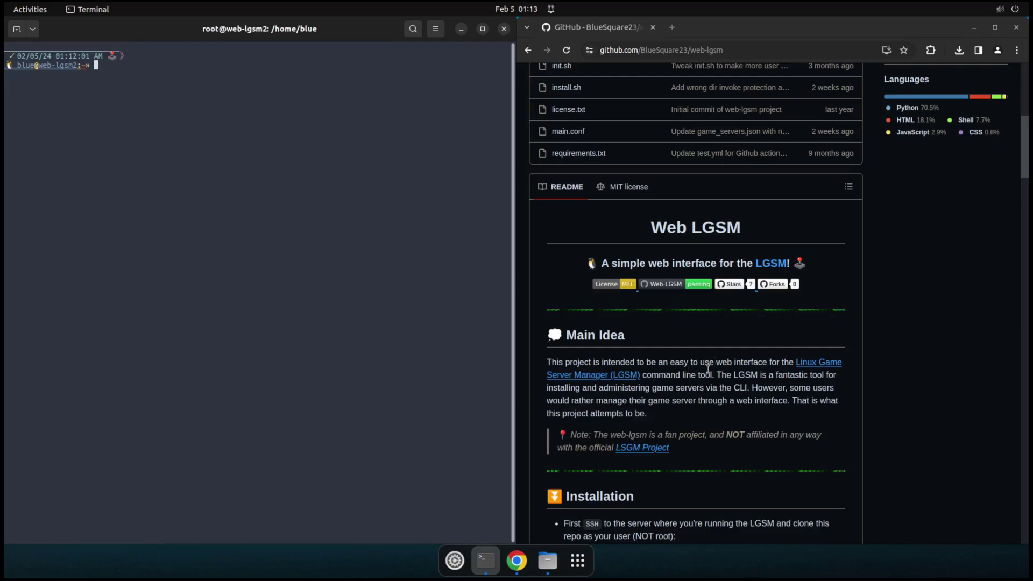
Step: Scroll the README, open the LinuxGSM site, and go to its supported game servers list
scroll(719, 385, up, 2)
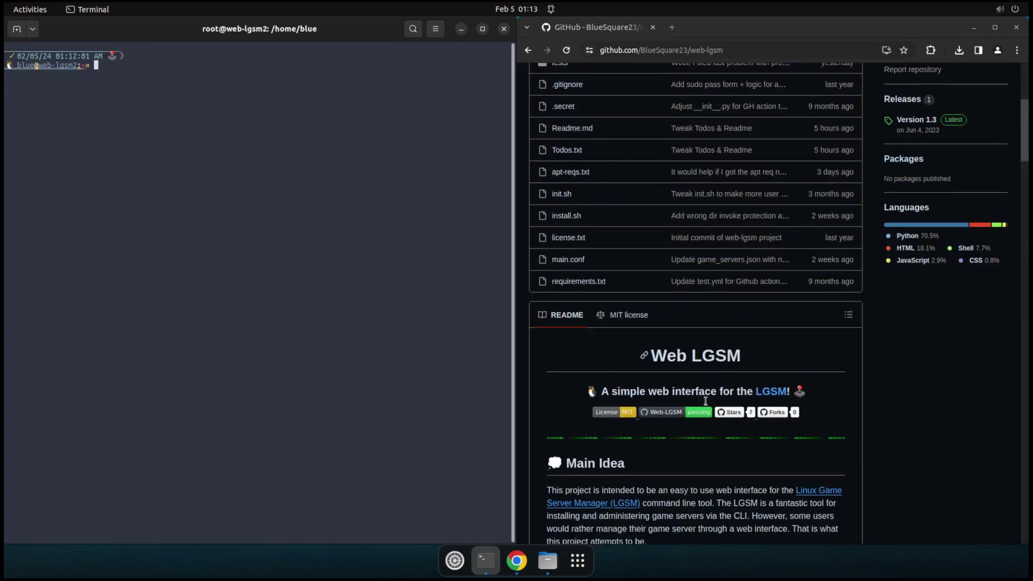
scroll(710, 410, up, 3)
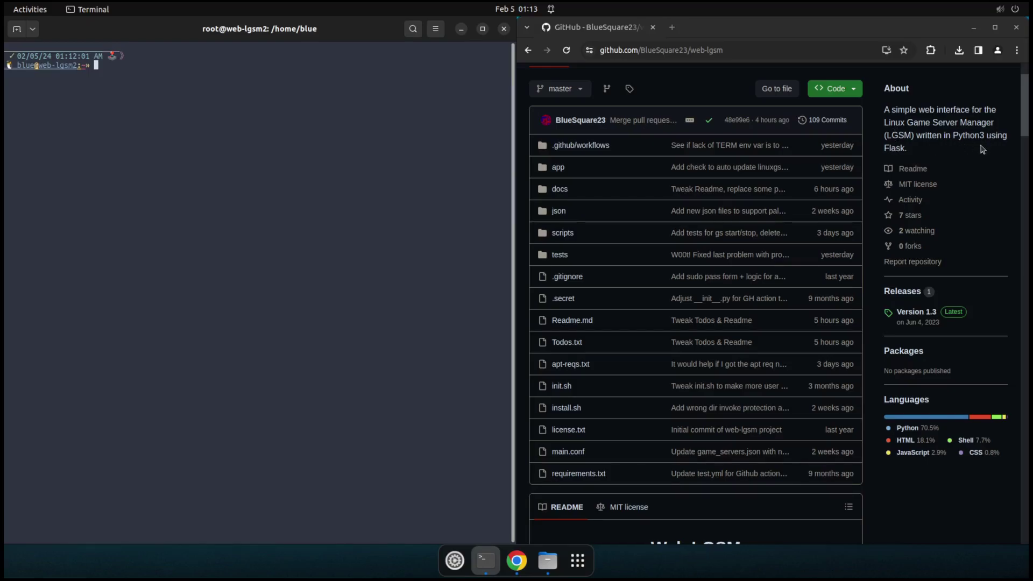
scroll(727, 361, down, 2)
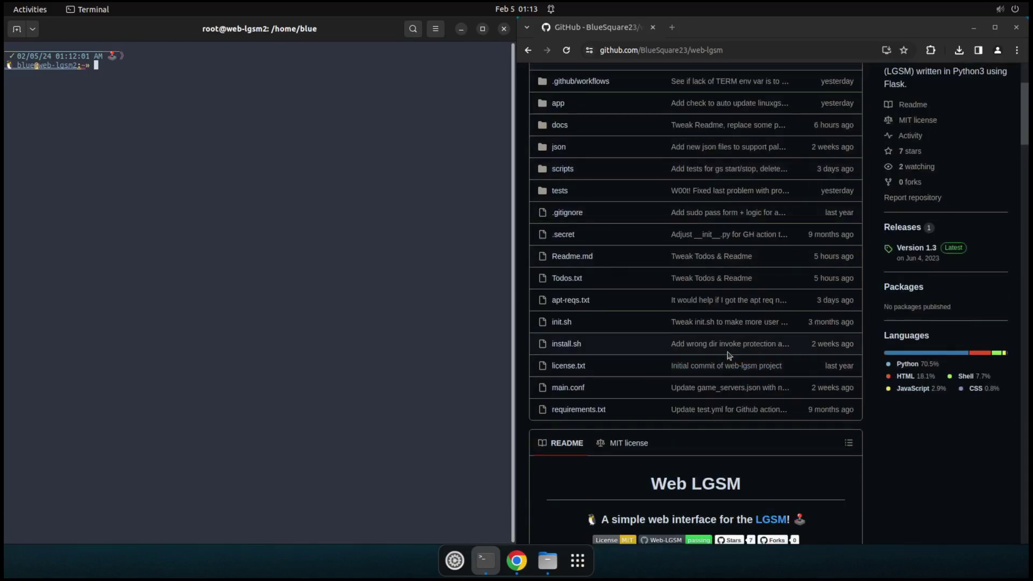
scroll(728, 354, down, 3)
scroll(678, 393, down, 3)
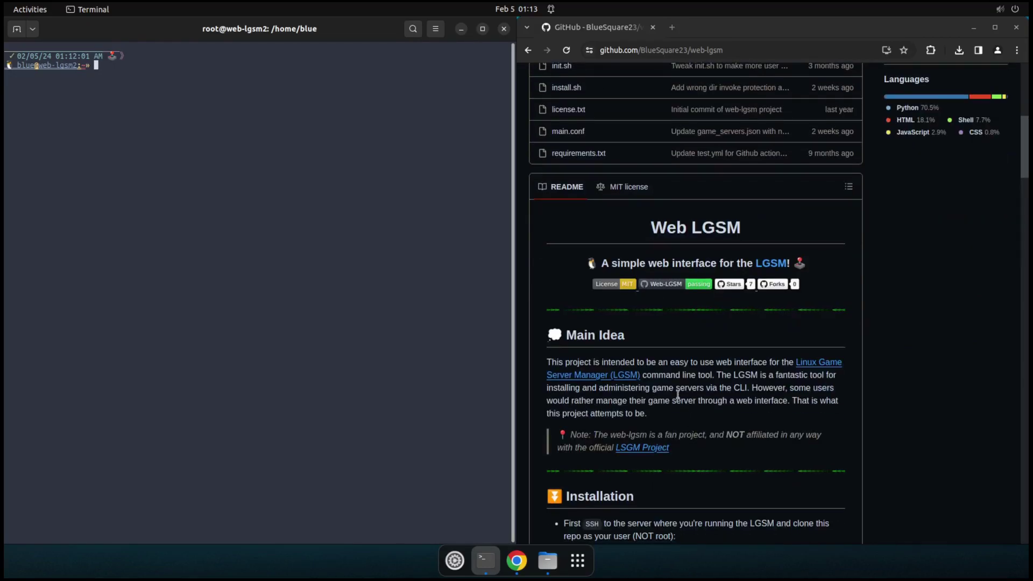
middle_click(815, 363)
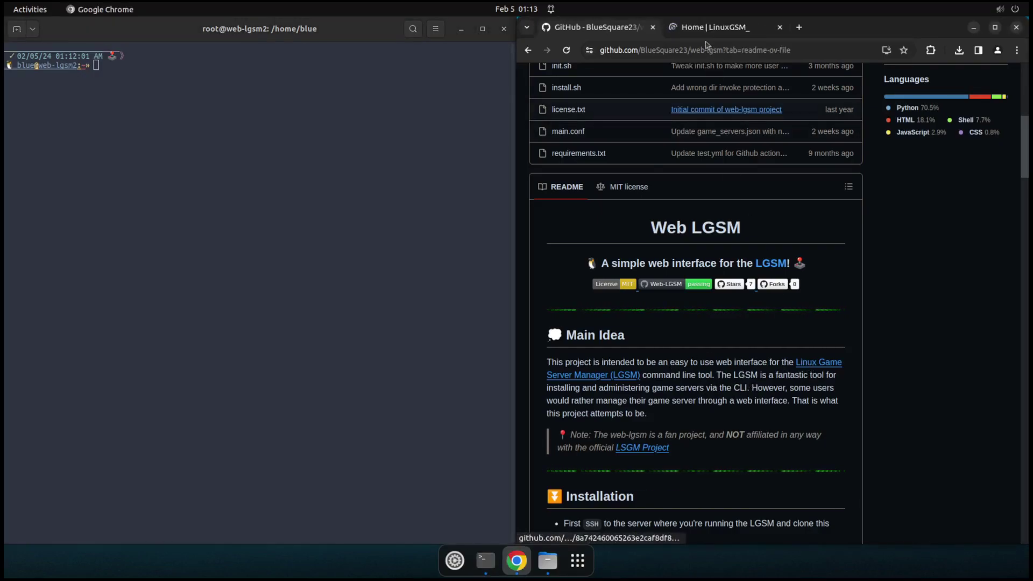
click(706, 28)
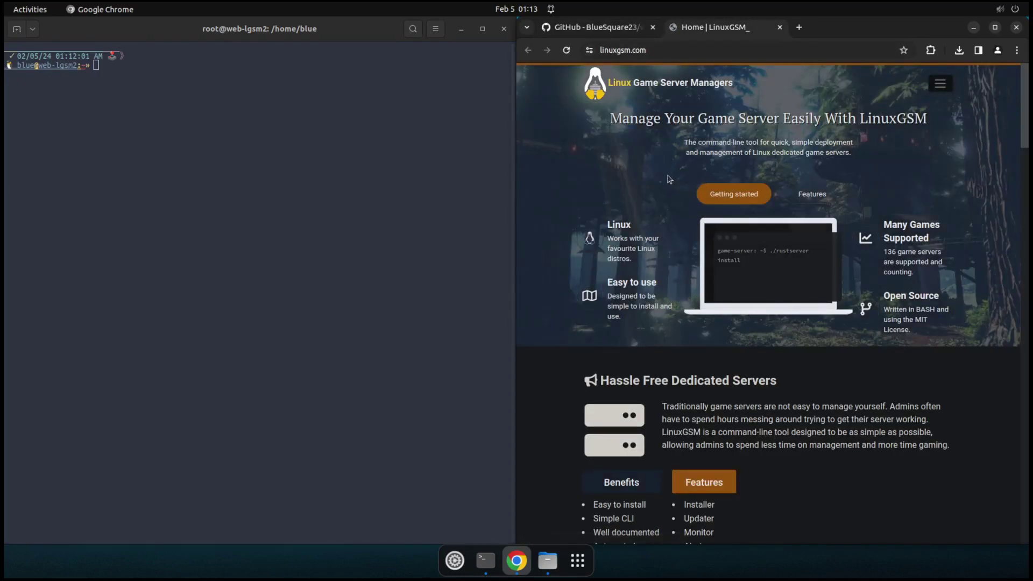
click(940, 86)
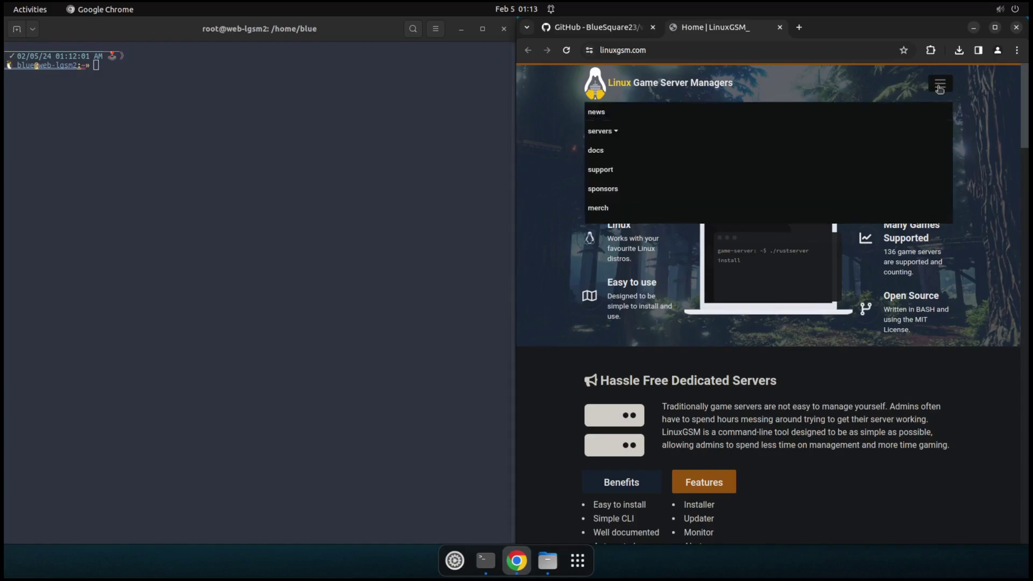
click(599, 133)
click(617, 145)
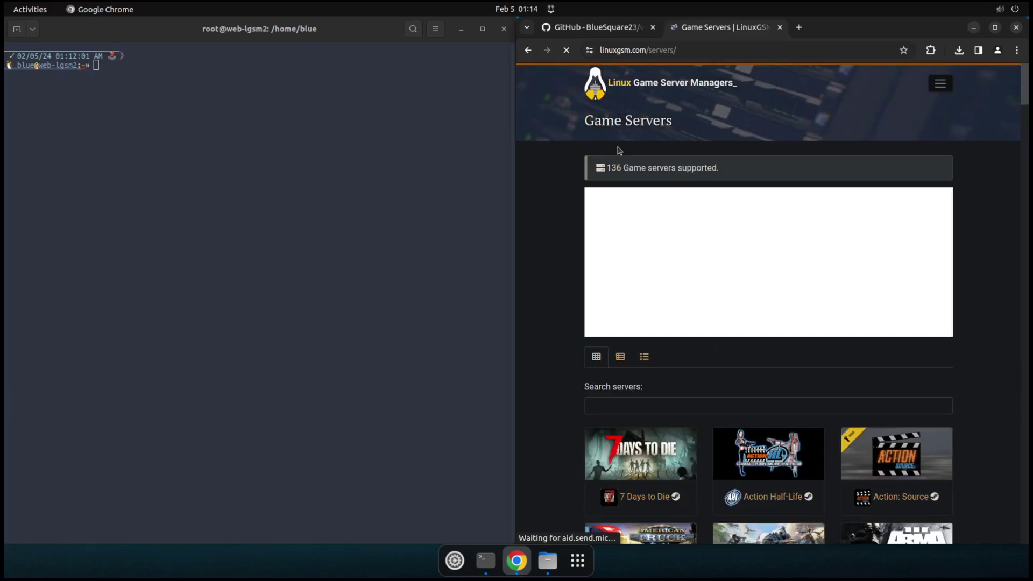
Step: Browse the LinuxGSM game servers list, then close it and return to GitHub
scroll(711, 374, down, 2)
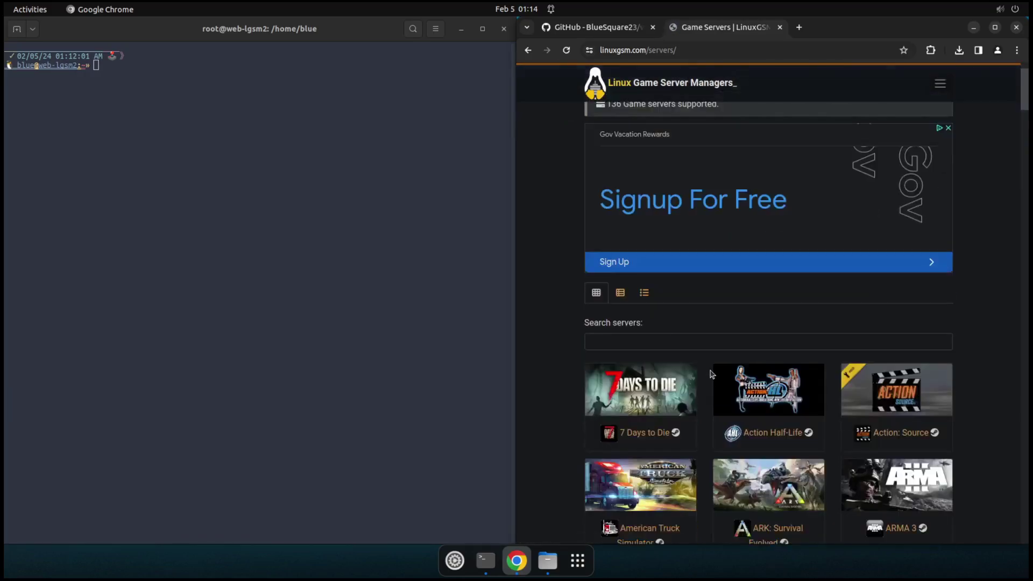
scroll(712, 374, down, 9)
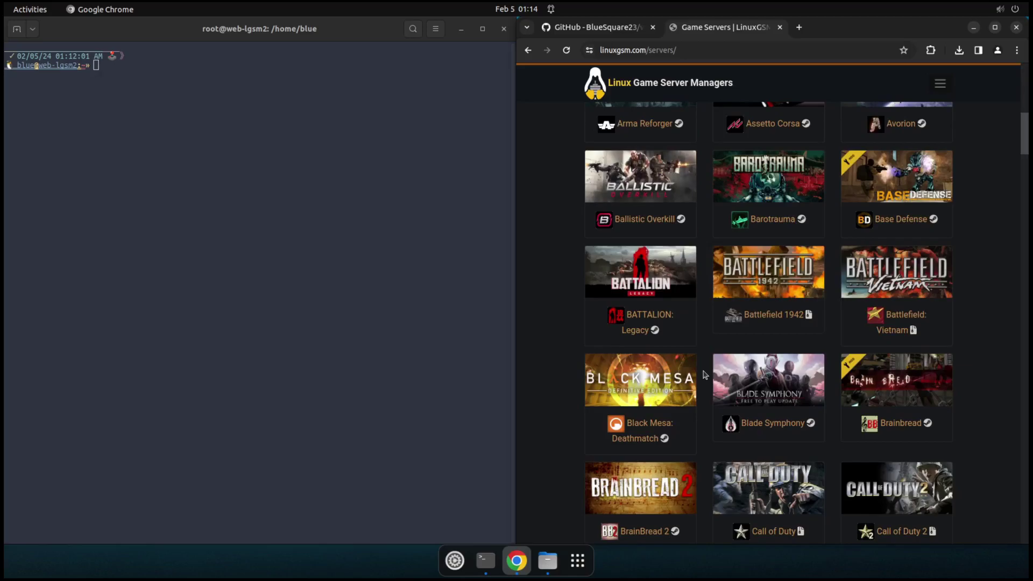
scroll(704, 374, down, 20)
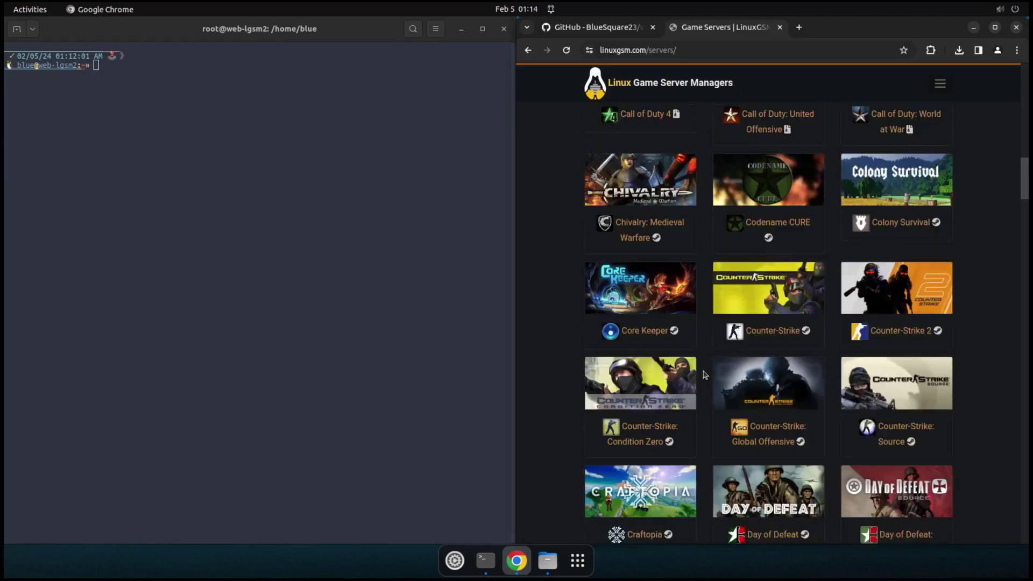
scroll(705, 375, down, 7)
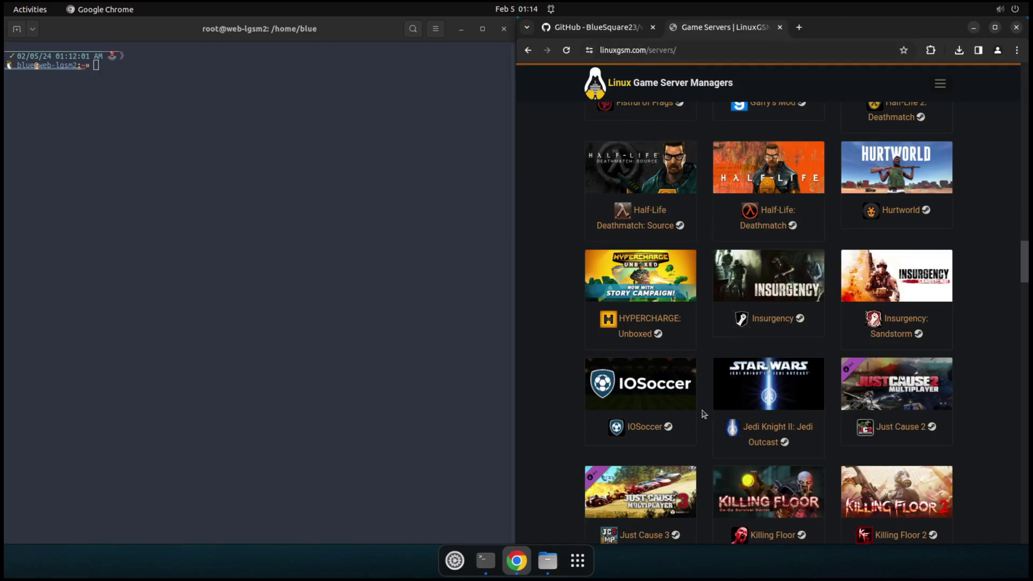
scroll(705, 415, up, 6)
scroll(707, 406, up, 20)
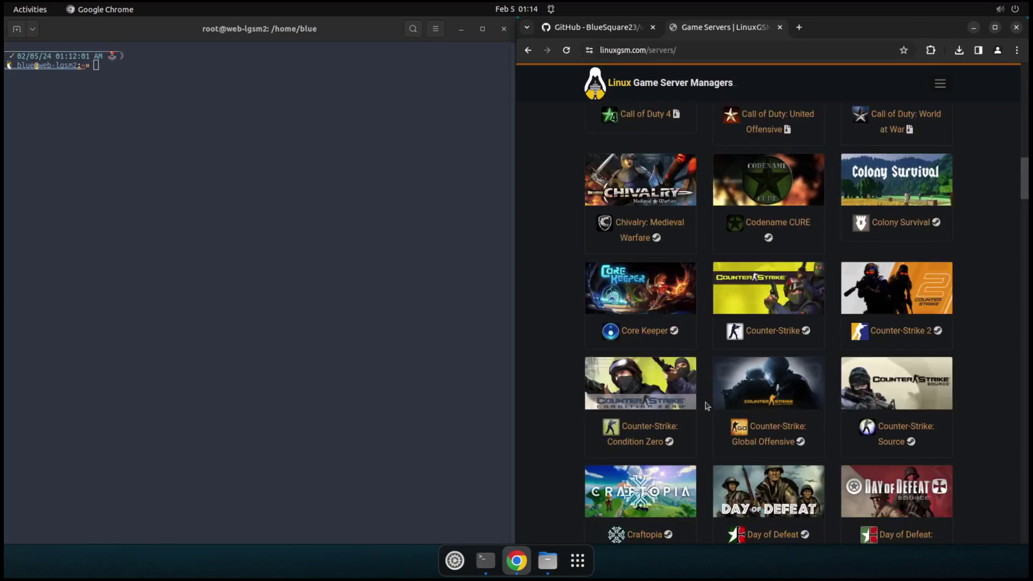
scroll(706, 407, up, 6)
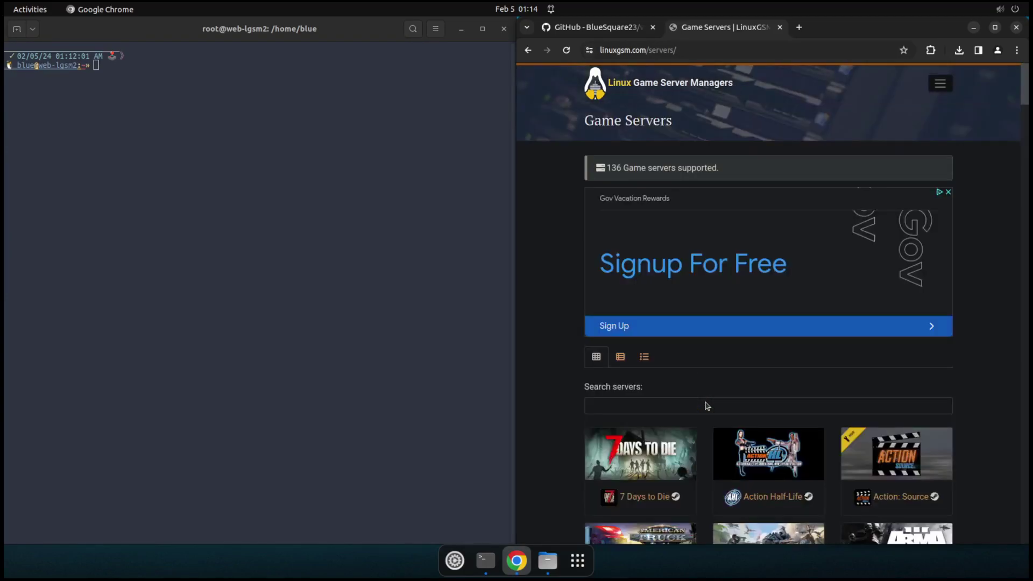
click(780, 27)
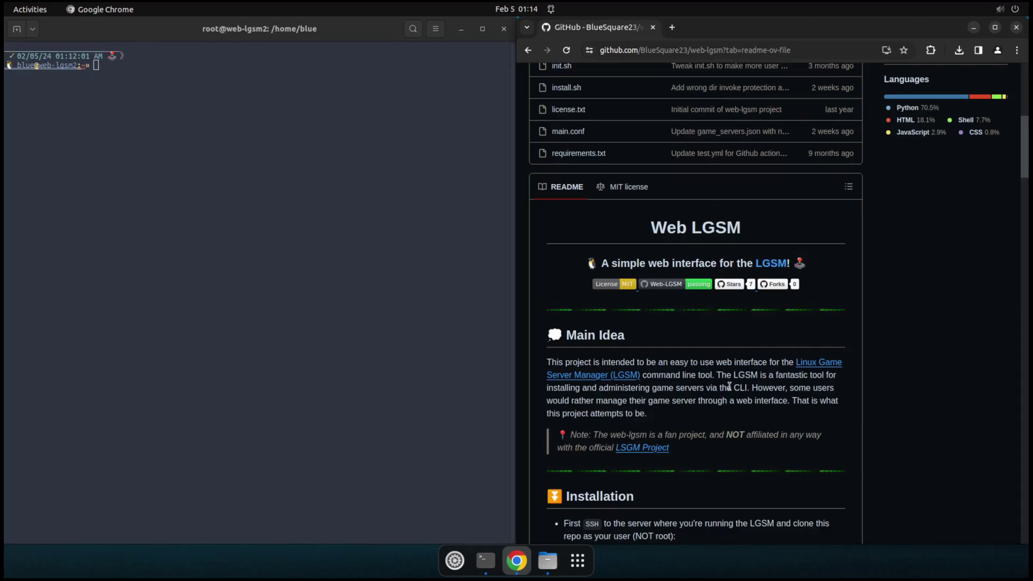
Step: Scroll the README back to the Installation section showing the git clone command
scroll(729, 385, down, 1)
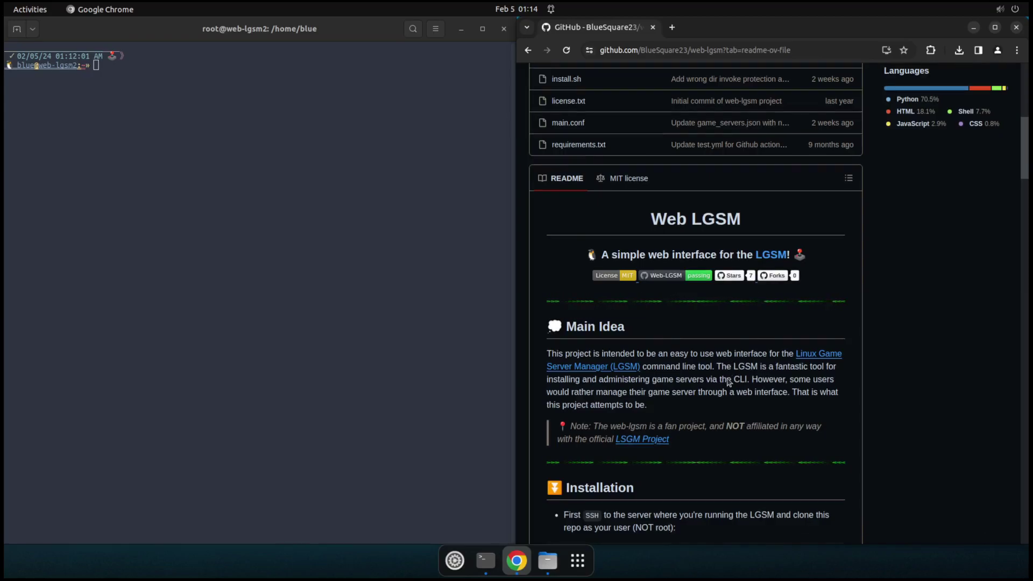
scroll(729, 383, down, 4)
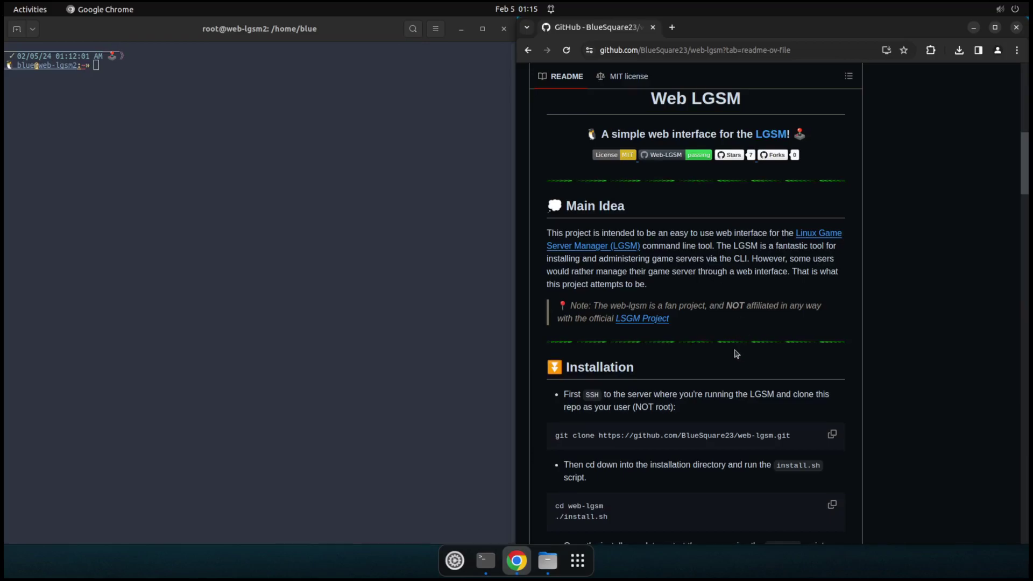
scroll(727, 360, down, 5)
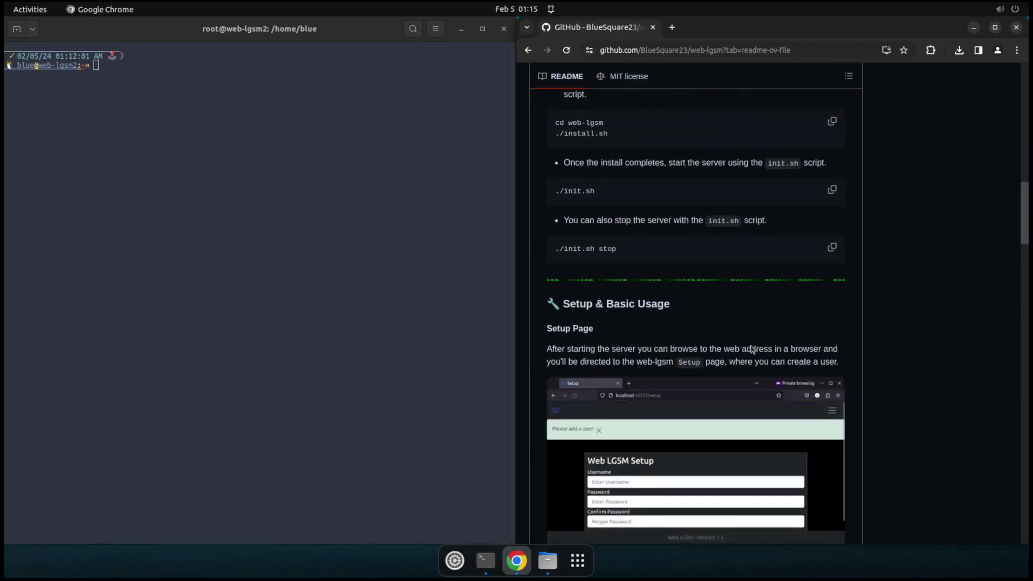
scroll(815, 373, down, 5)
scroll(814, 374, down, 2)
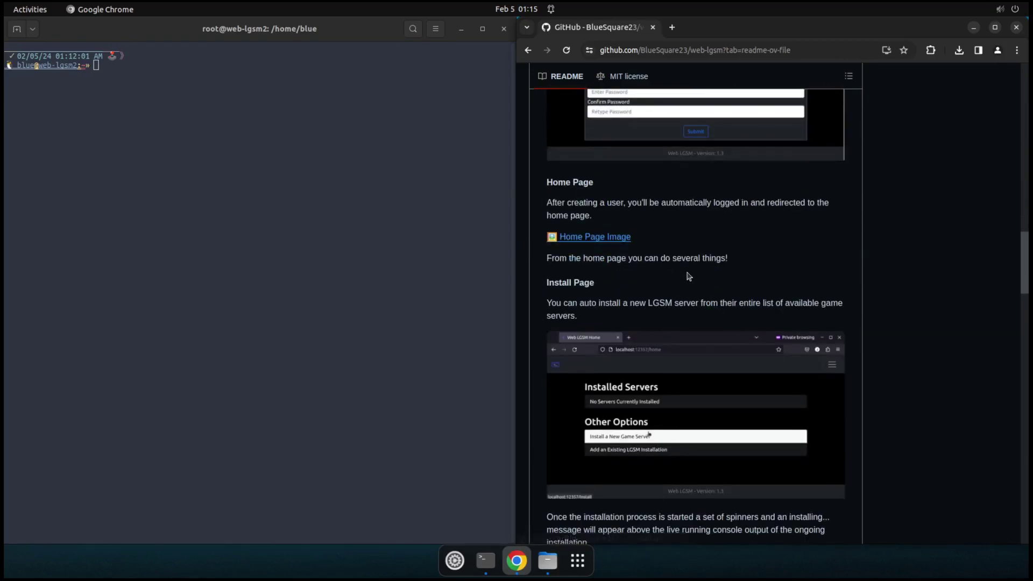
scroll(660, 265, down, 1)
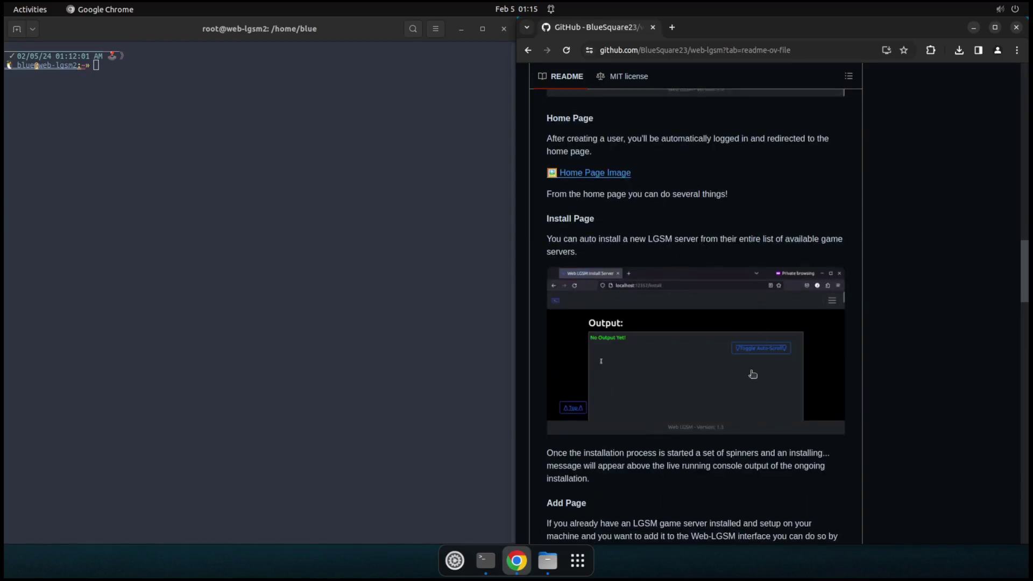
scroll(716, 376, down, 1)
scroll(718, 376, down, 17)
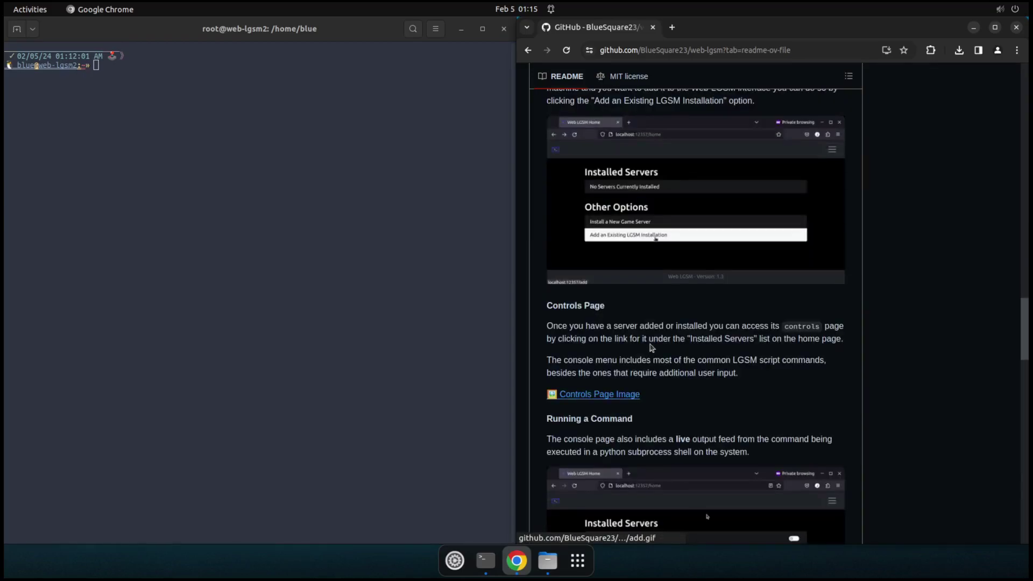
scroll(673, 345, up, 20)
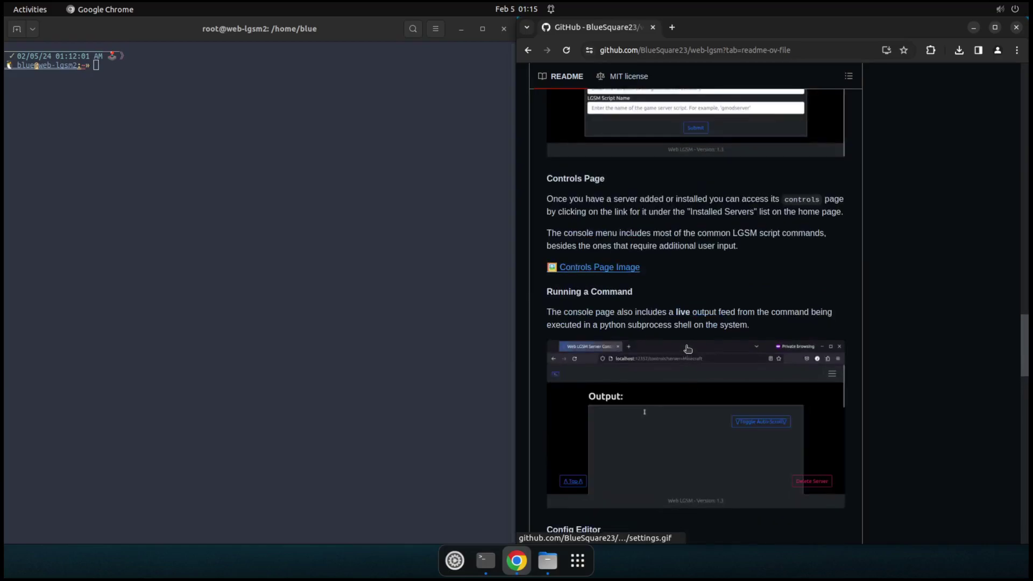
scroll(688, 348, up, 12)
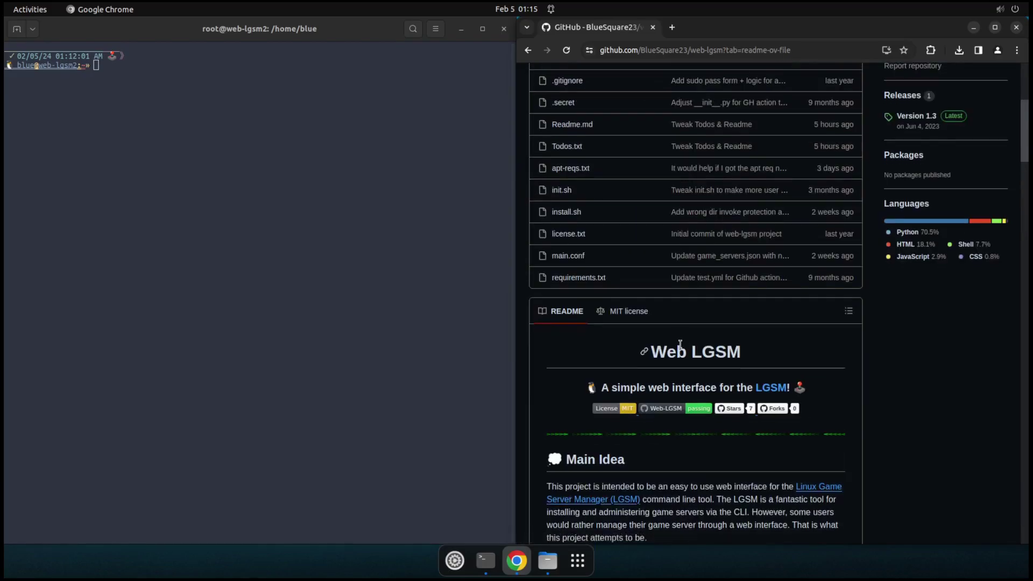
scroll(681, 366, down, 9)
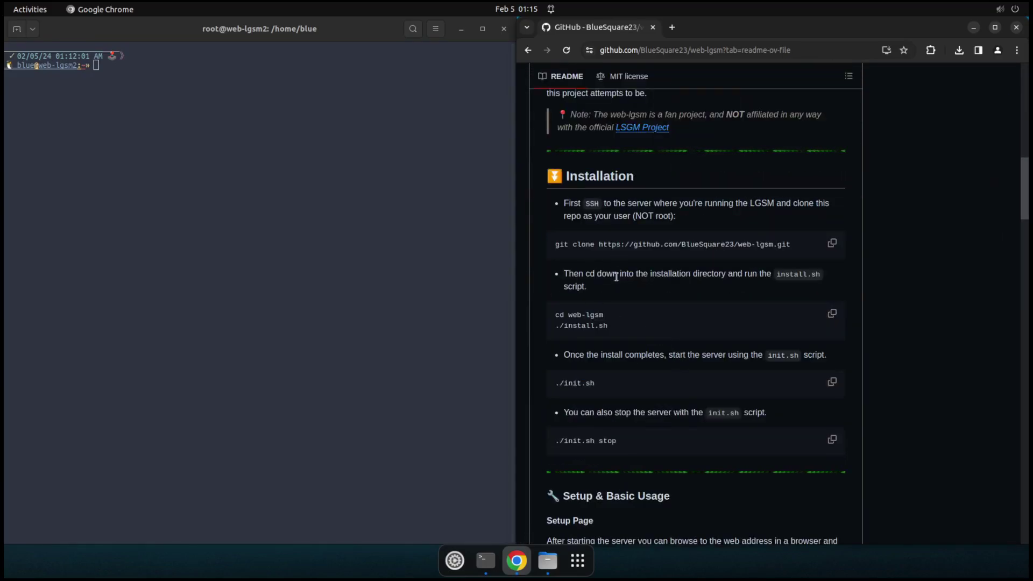
Step: Copy the README's git clone command and run it in the terminal to clone web-lgsm
click(833, 244)
click(193, 231)
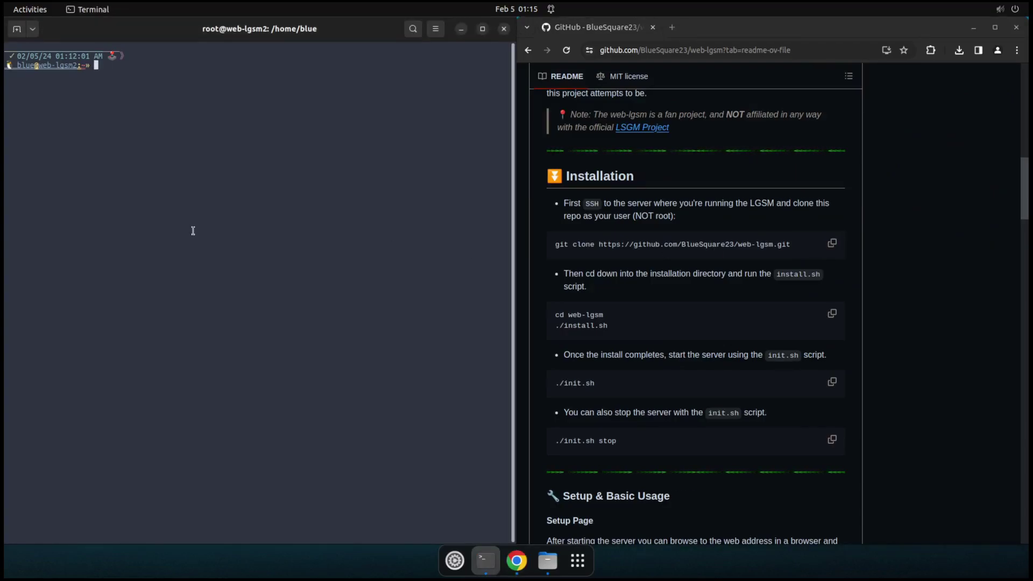
key(ctrl+shift+v)
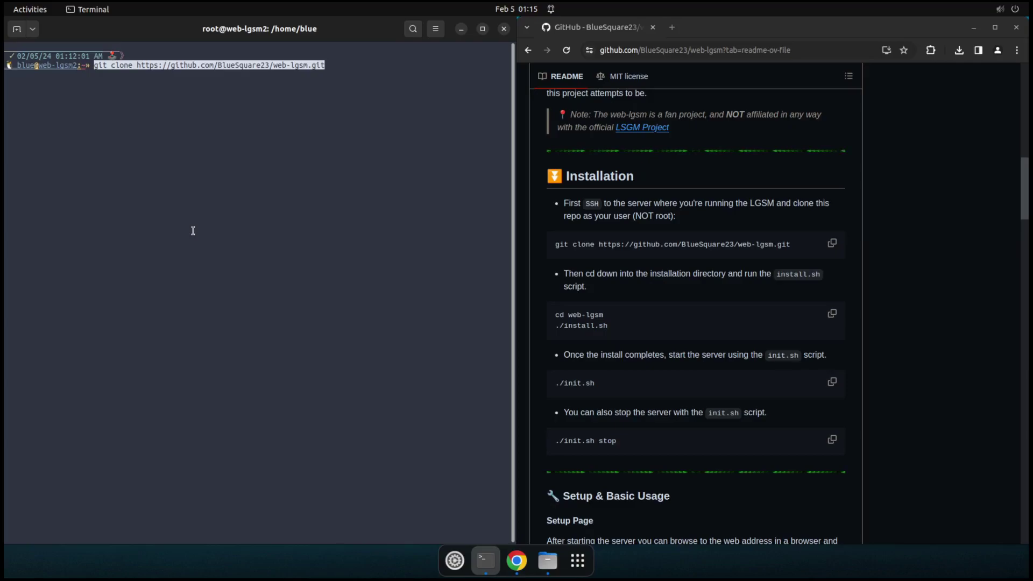
key(Return)
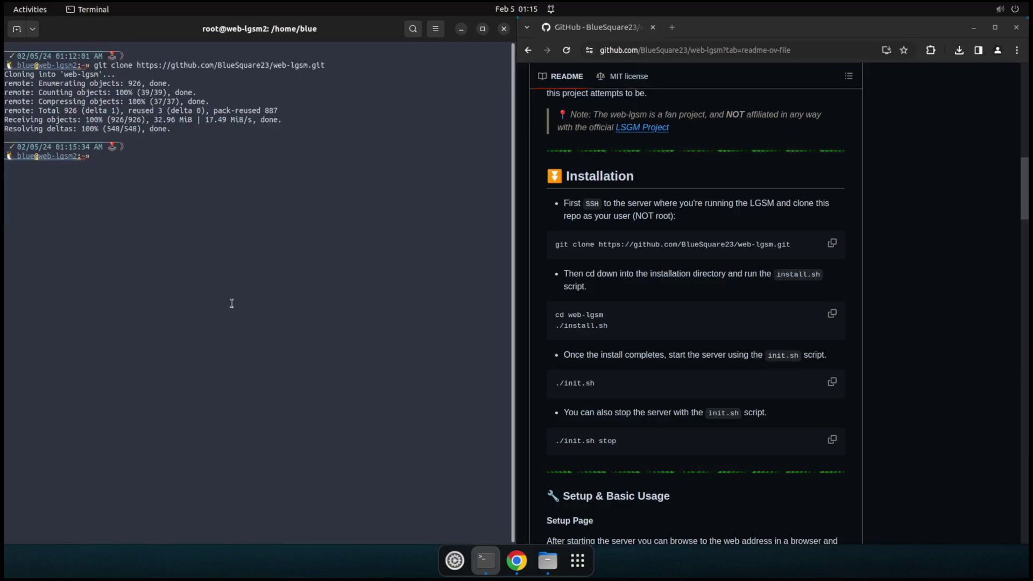
Step: Change into the web-lgsm directory and list its files with ls
text(cd web)
key(Tab)
key(Return)
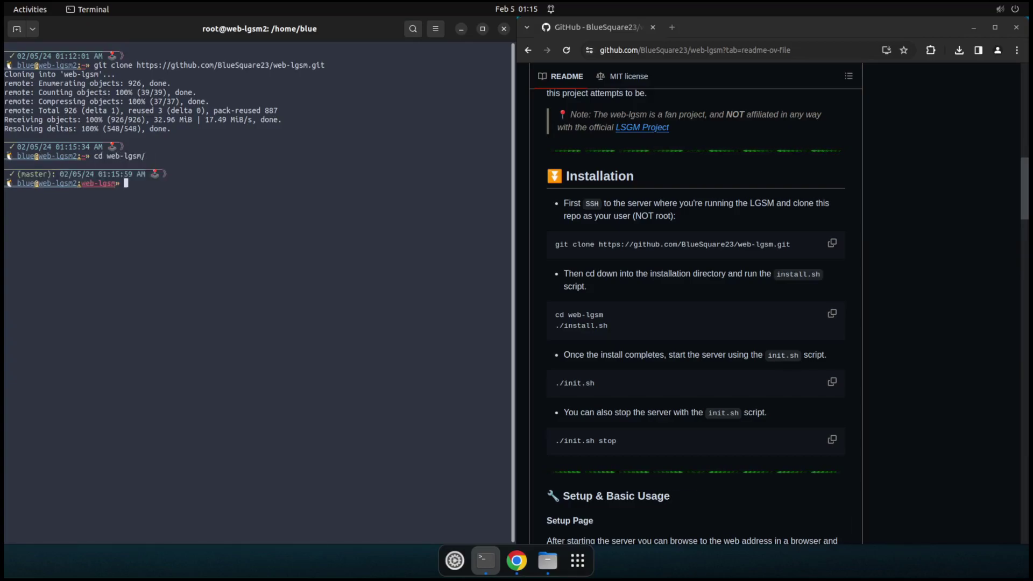
text(ls)
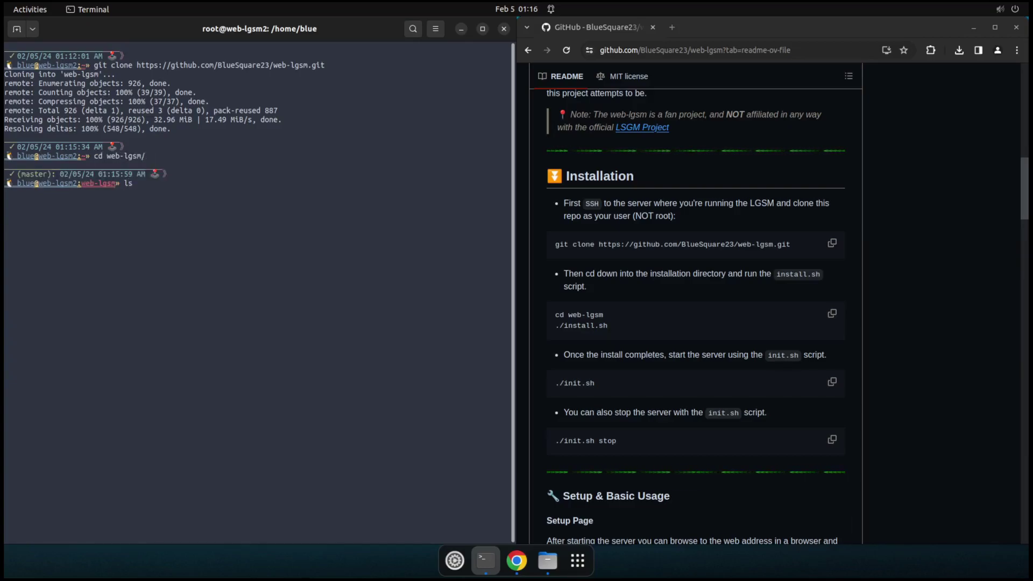
key(BackSpace)
key(BackSpace)
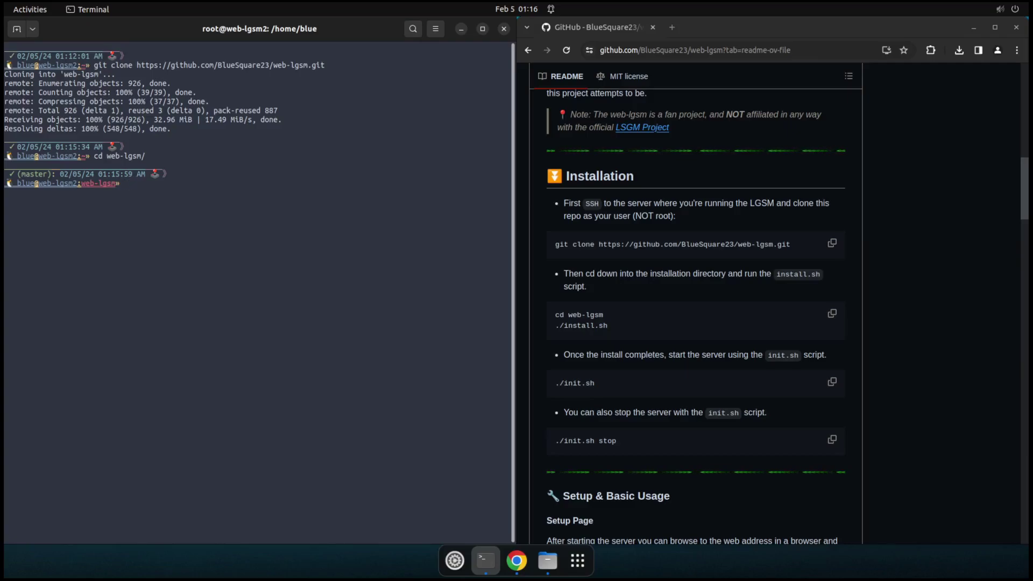
text(ls)
key(Return)
Step: Run ./install.sh until setup finishes installing Flask, gunicorn and the other packages
text(./ins)
key(Tab)
key(Return)
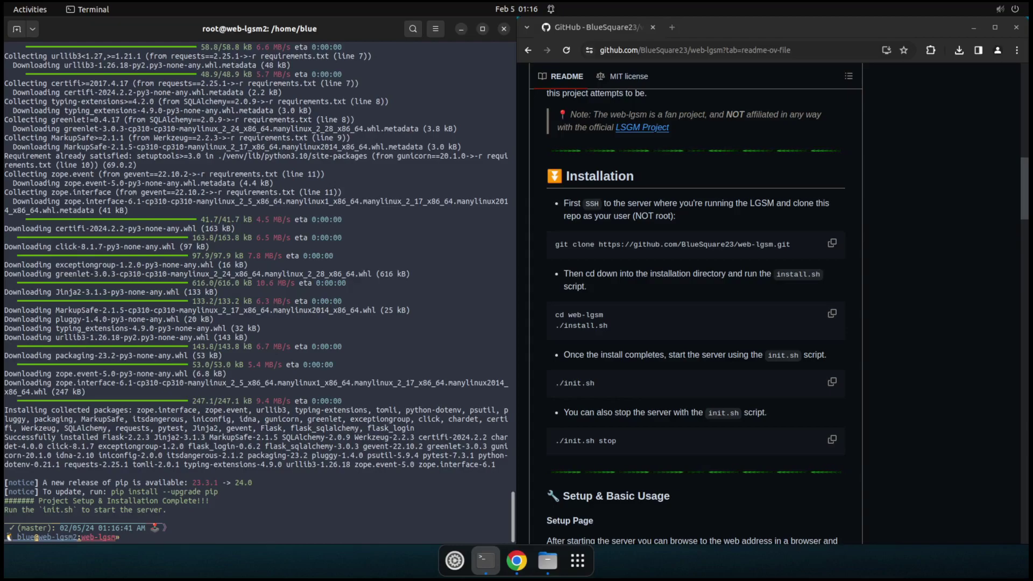
triple_click(599, 327)
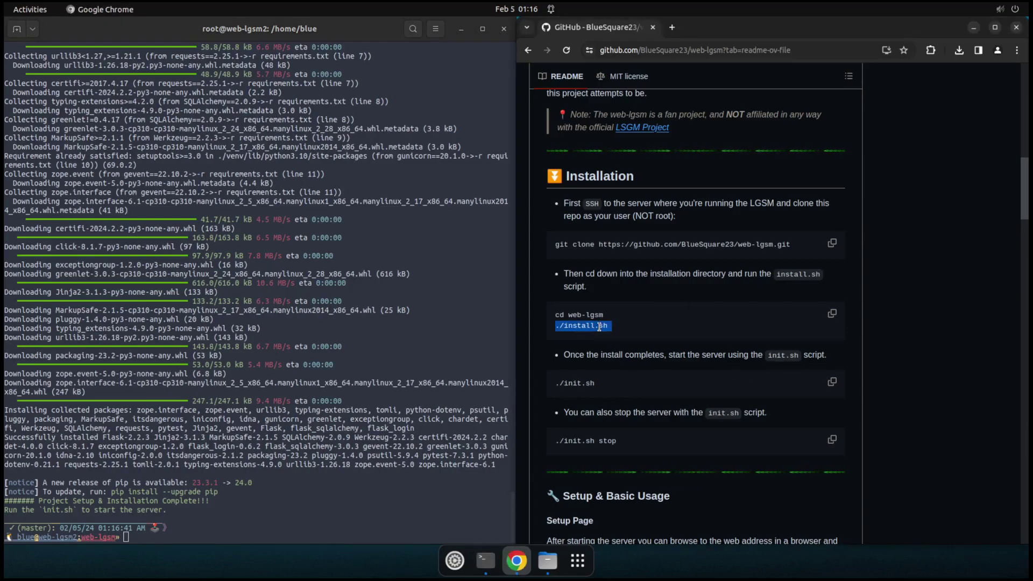
click(599, 326)
key(alt+Tab)
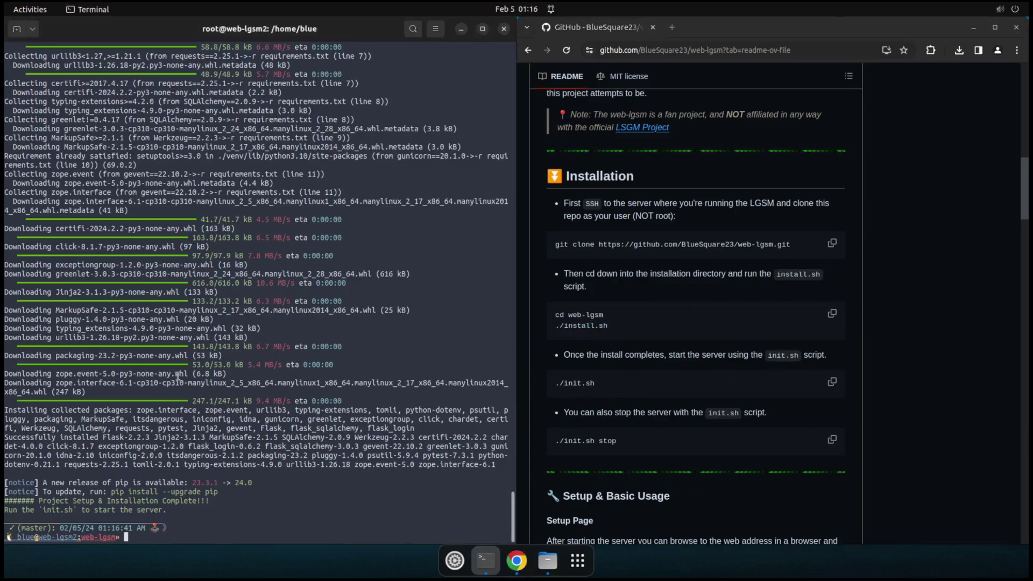
triple_click(582, 328)
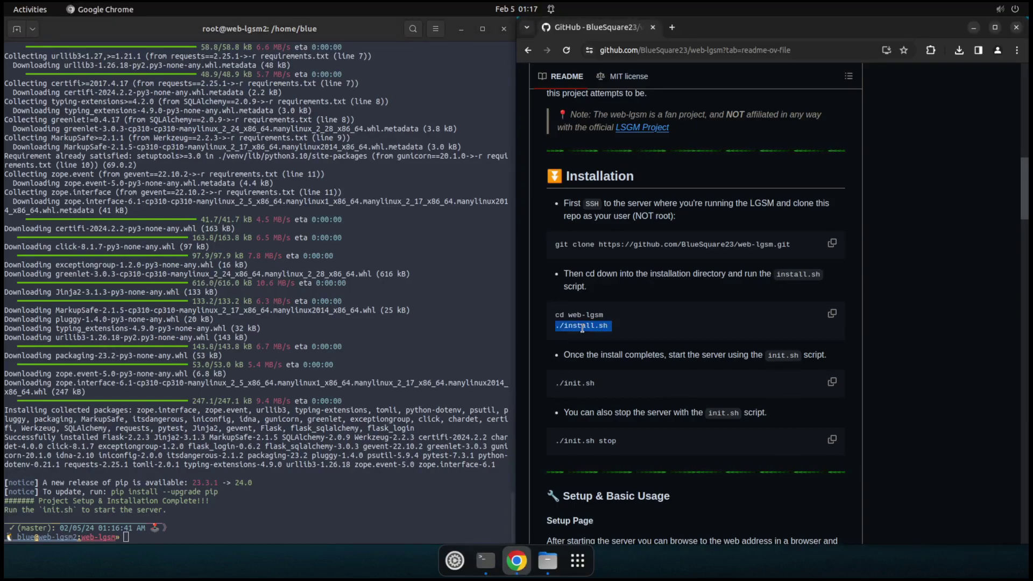
click(300, 361)
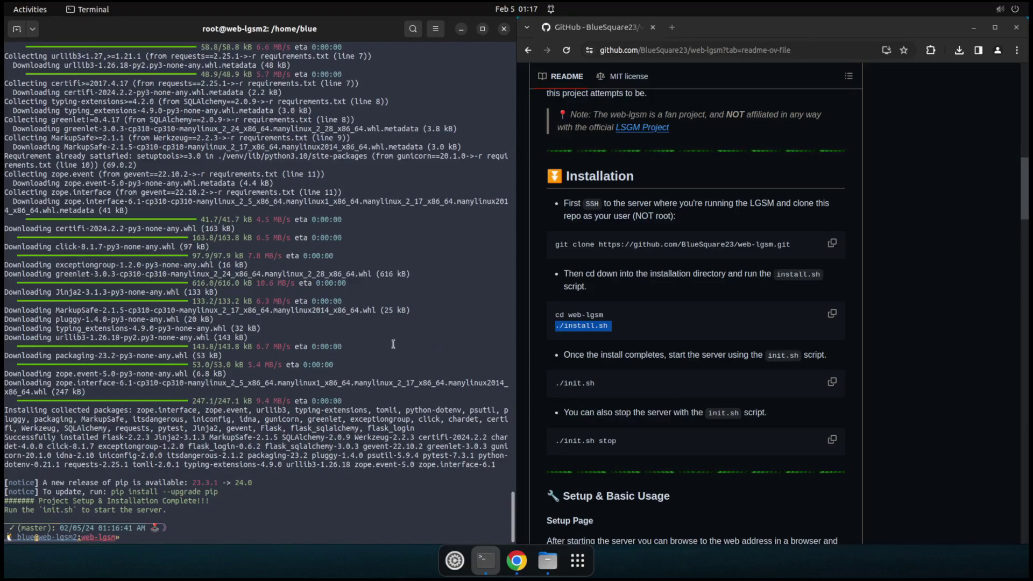
click(641, 323)
click(348, 389)
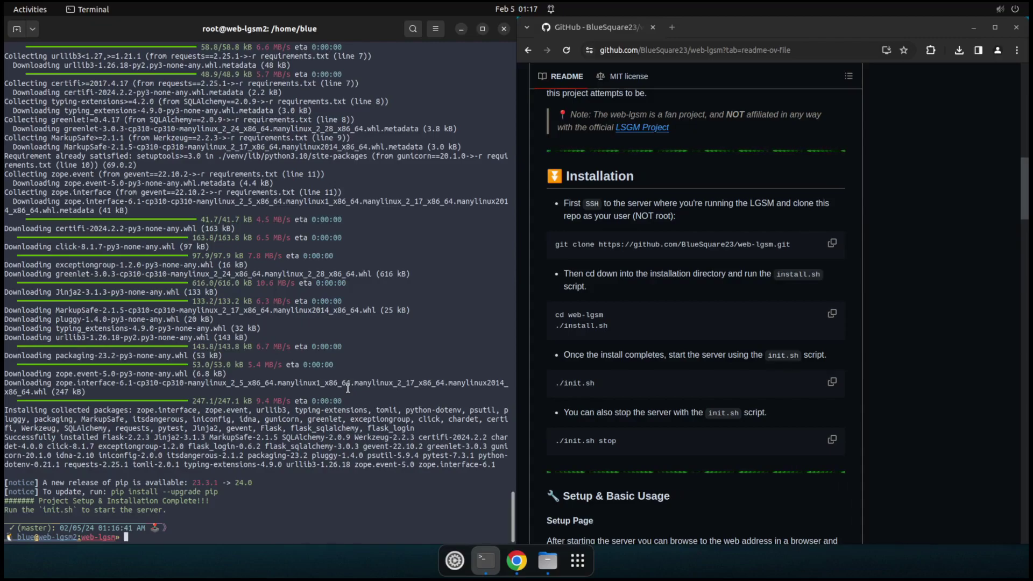
Step: Start the server with ./init.sh, then stop it with ./init.sh stop
text(./init.sh)
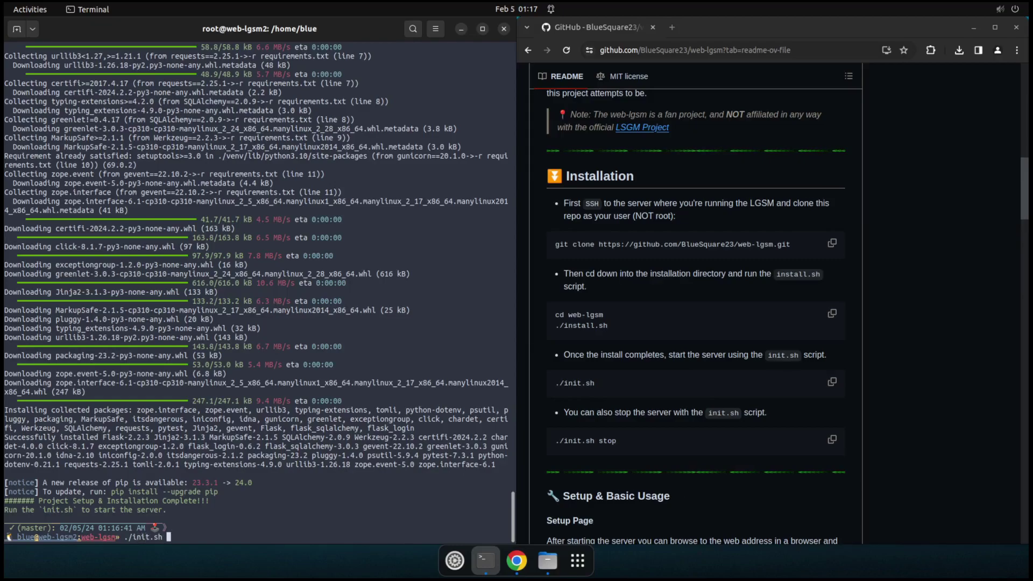
key(Return)
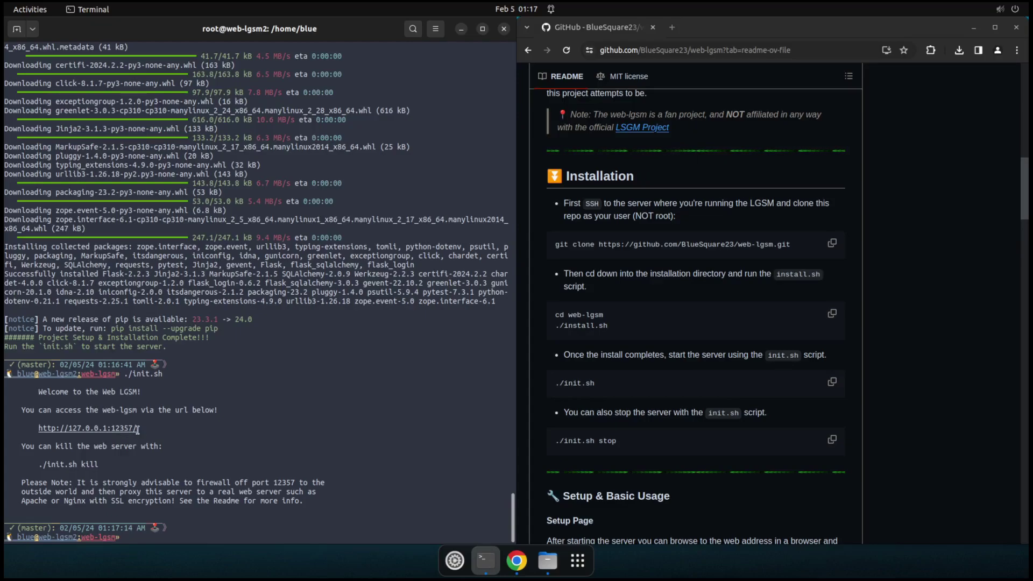
key(Up)
text(stop)
key(Return)
Step: Edit init.sh in vim to set HOST to 0.0.0.0 and save it with :wq
text(vim init.sh)
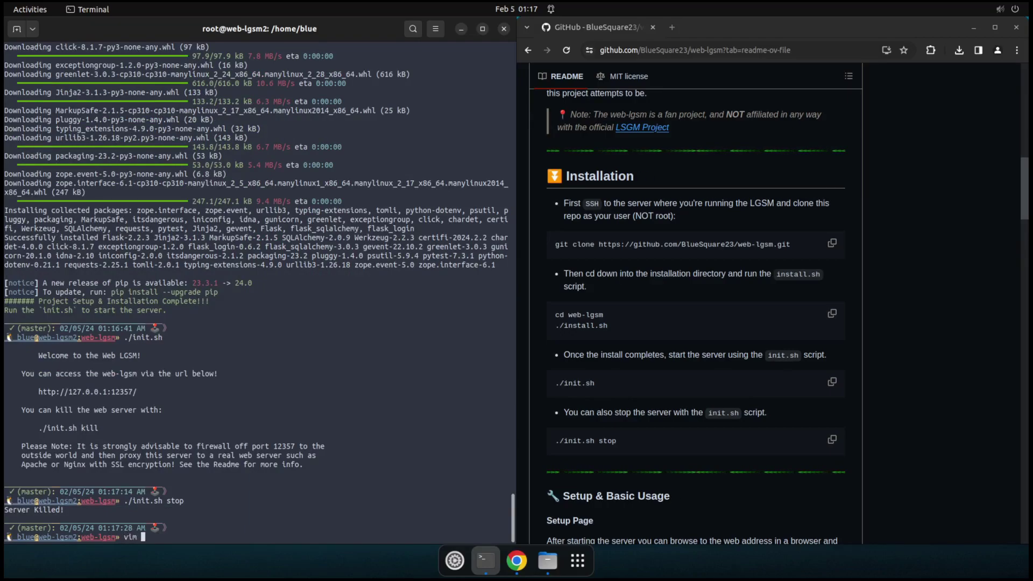
key(Return)
key(Down)
key(Down)
key(Down)
key(Down)
key(Down)
key(Right)
key(Right)
key(Right)
key(Right)
key(Right)
key(Right)
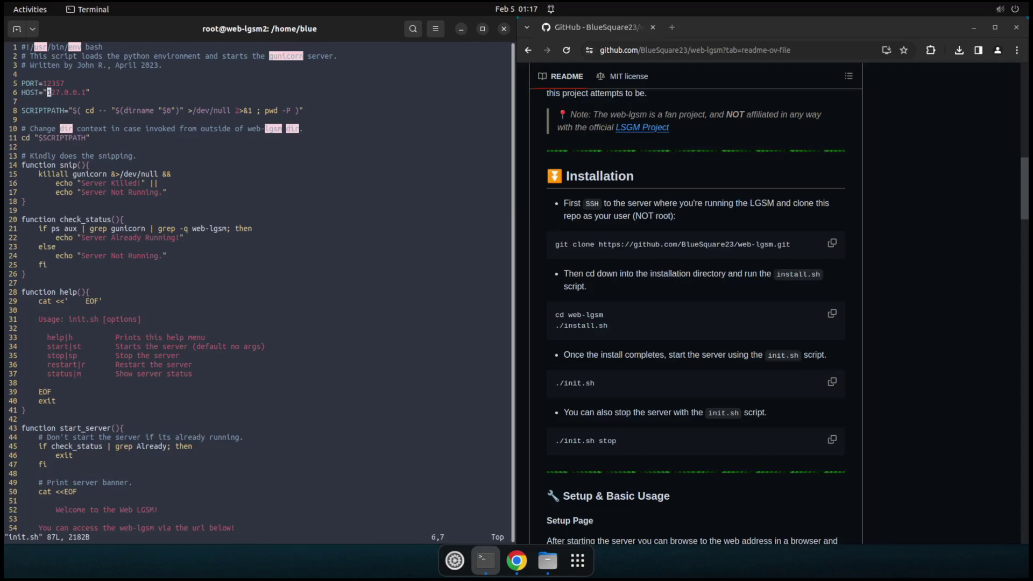
key(x)
key(x)
key(x)
text(i0)
key(Right)
key(Right)
key(Right)
key(Right)
key(Right)
key(Delete)
text(0)
key(Escape)
text(:wq)
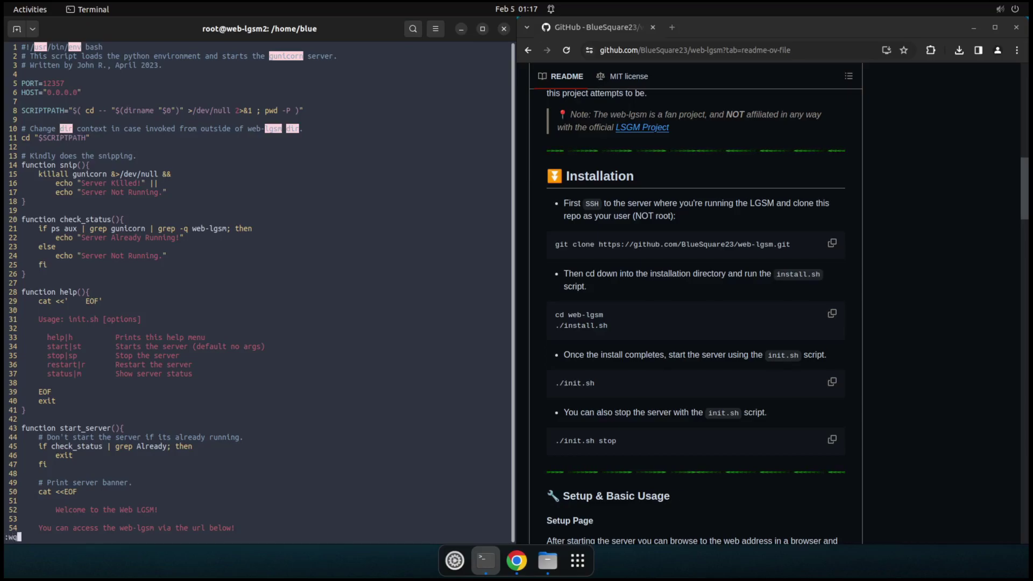
key(Return)
key(Up)
key(Up)
key(BackSpace)
key(BackSpace)
key(BackSpace)
key(BackSpace)
key(BackSpace)
key(Return)
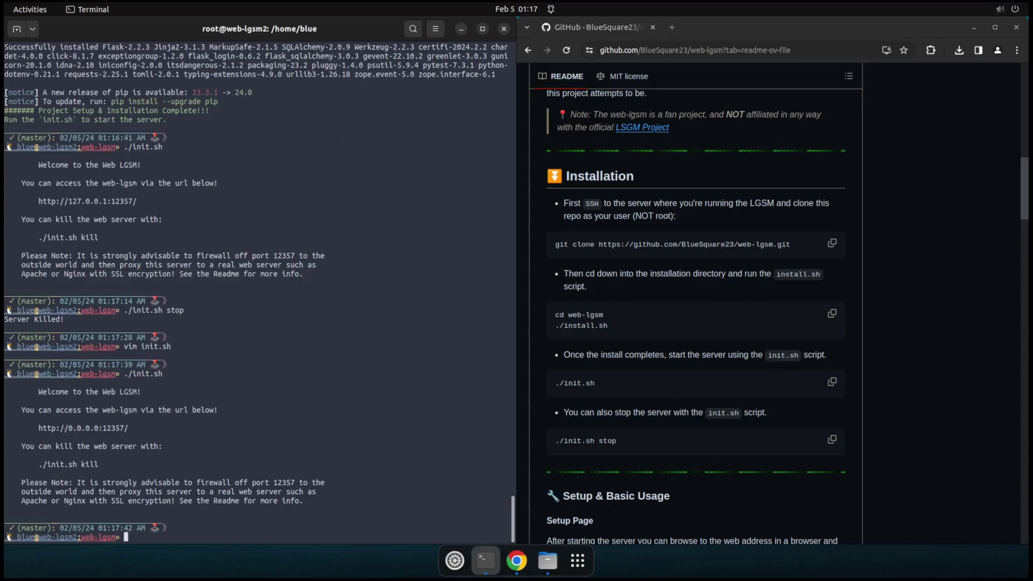
Step: Load 192.168.3.240:1257 in a new browser tab
click(672, 27)
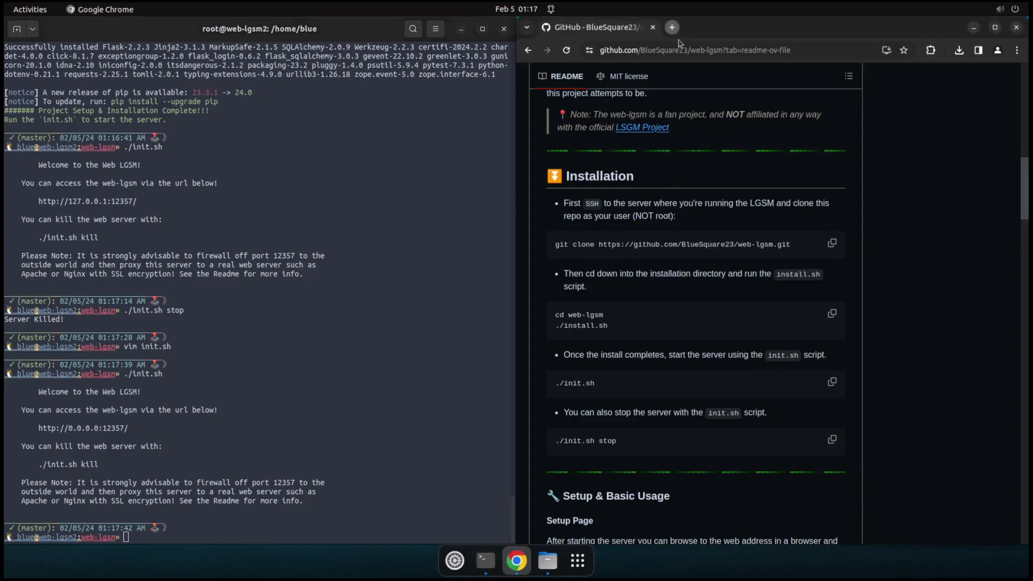
text(192.168.3.240:1257)
key(Return)
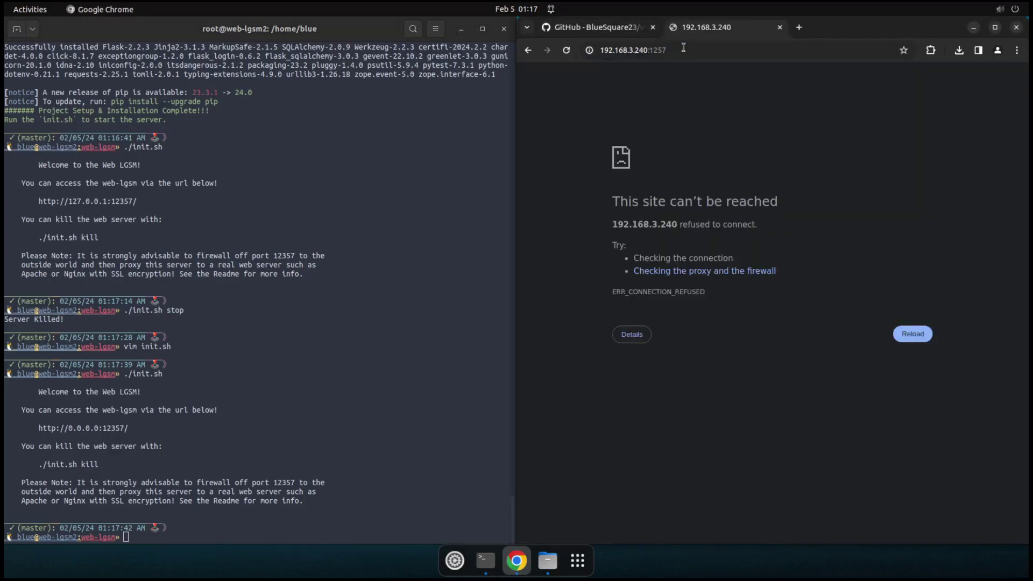
click(715, 50)
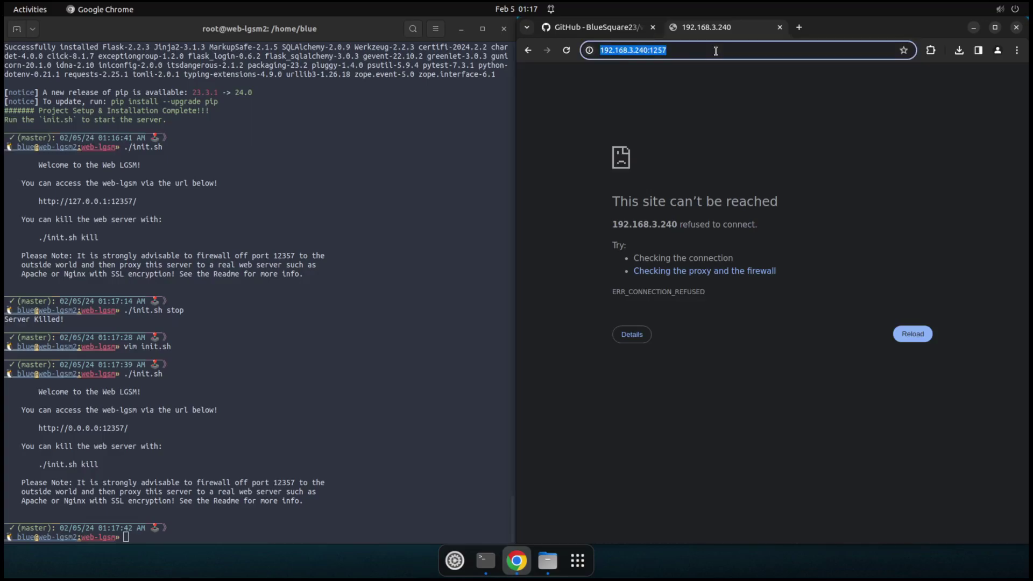
click(715, 50)
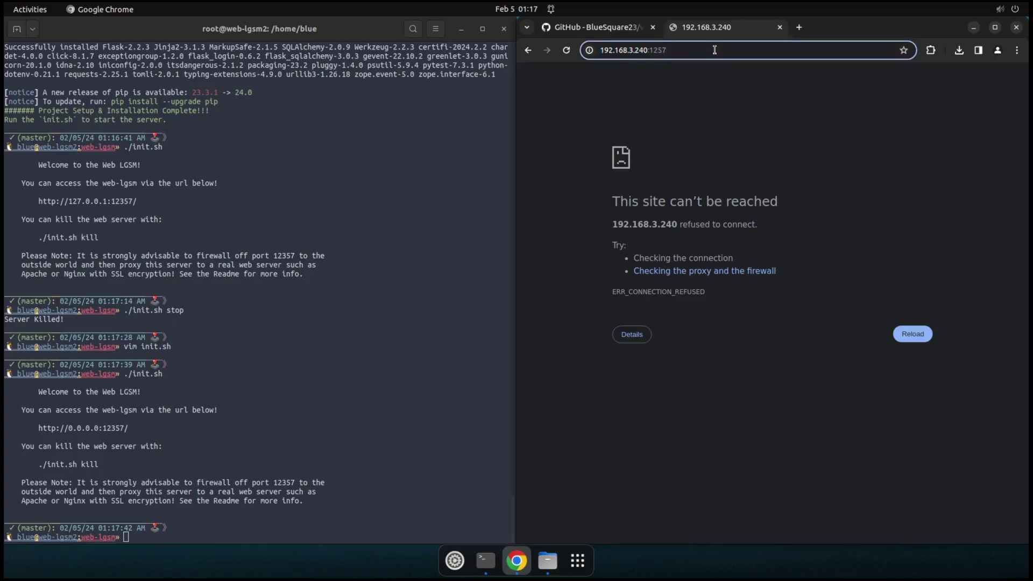
click(360, 404)
click(635, 39)
click(628, 30)
click(704, 29)
click(205, 420)
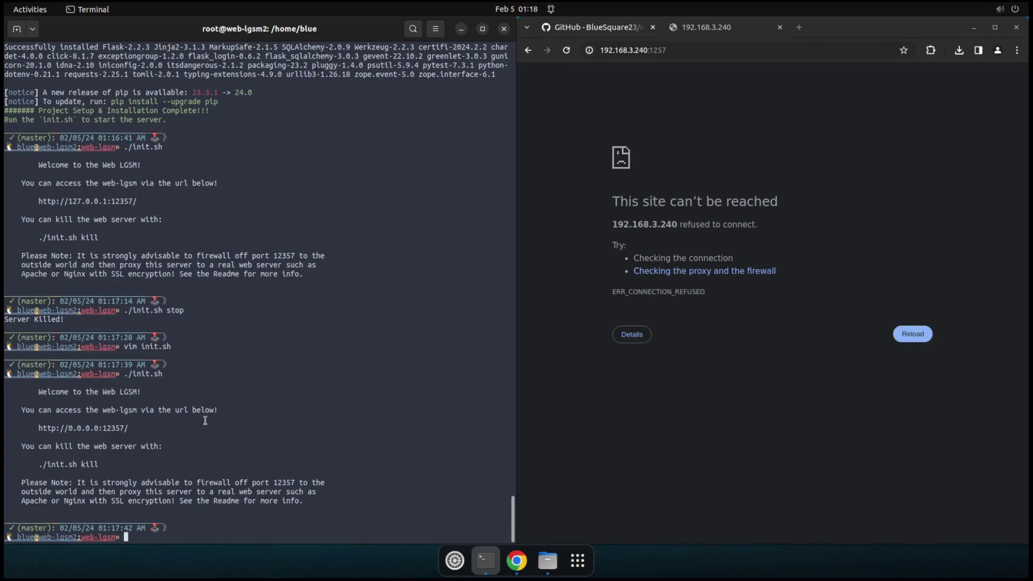
click(704, 51)
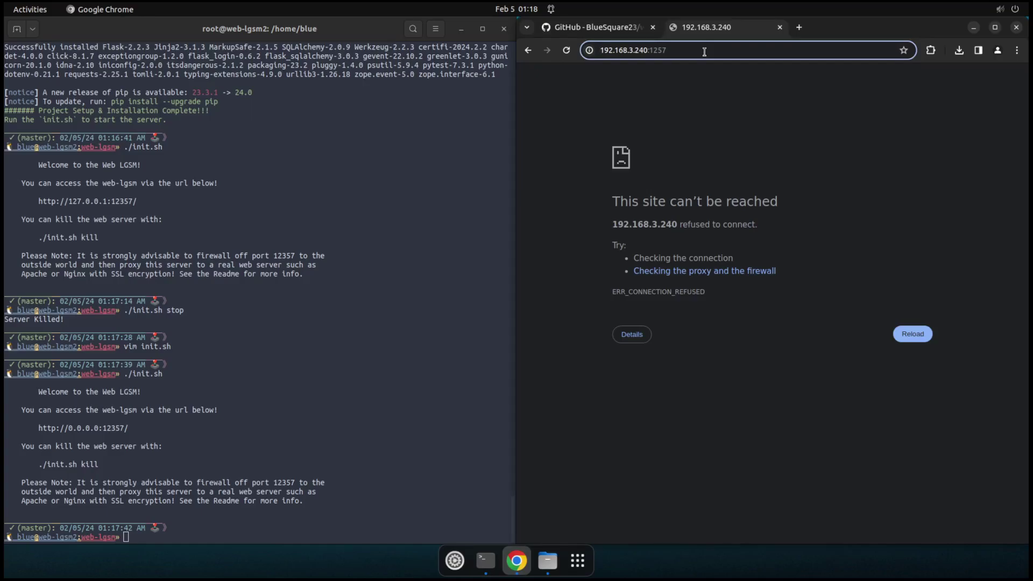
key(Home)
text(http)
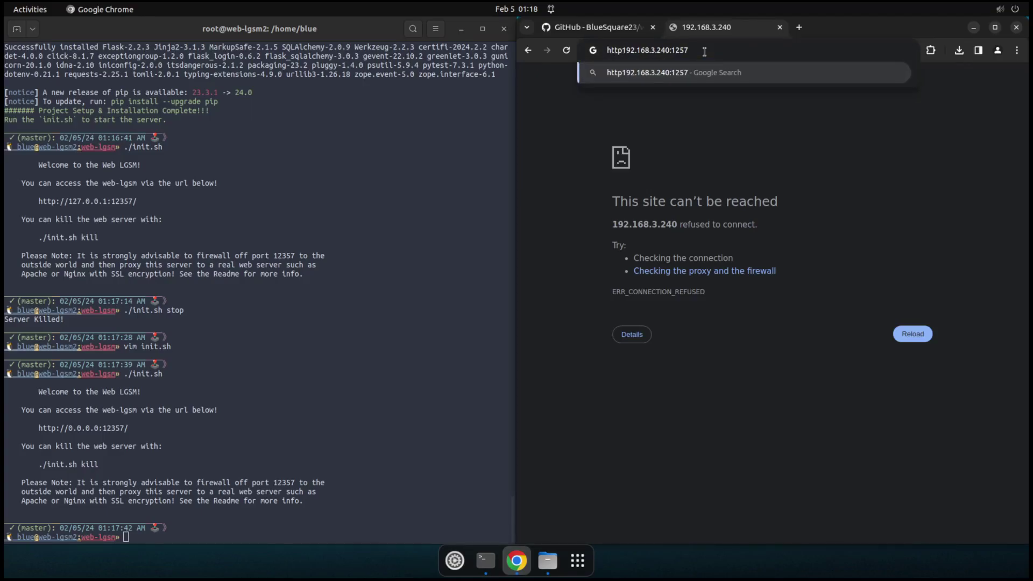
text(://)
key(Return)
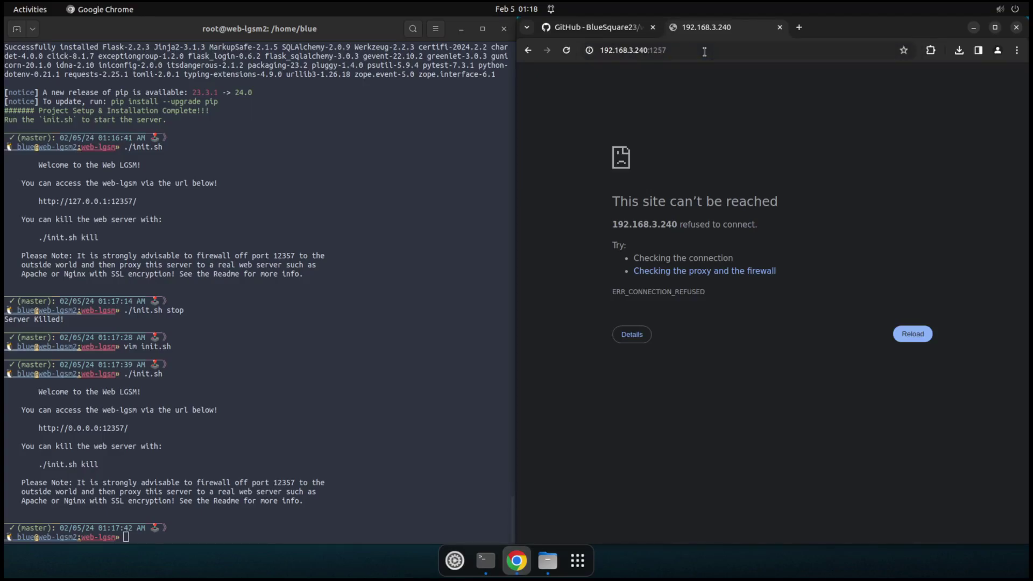
click(279, 357)
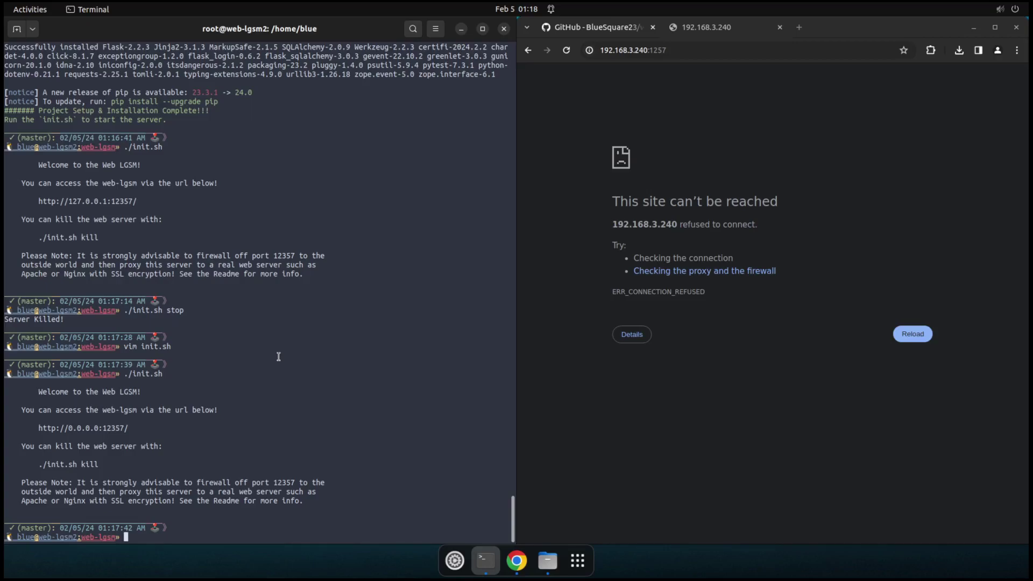
Step: Enable the ufw firewall with sudo ufw enable, confirming with y
text(sudo ufw enable)
key(Return)
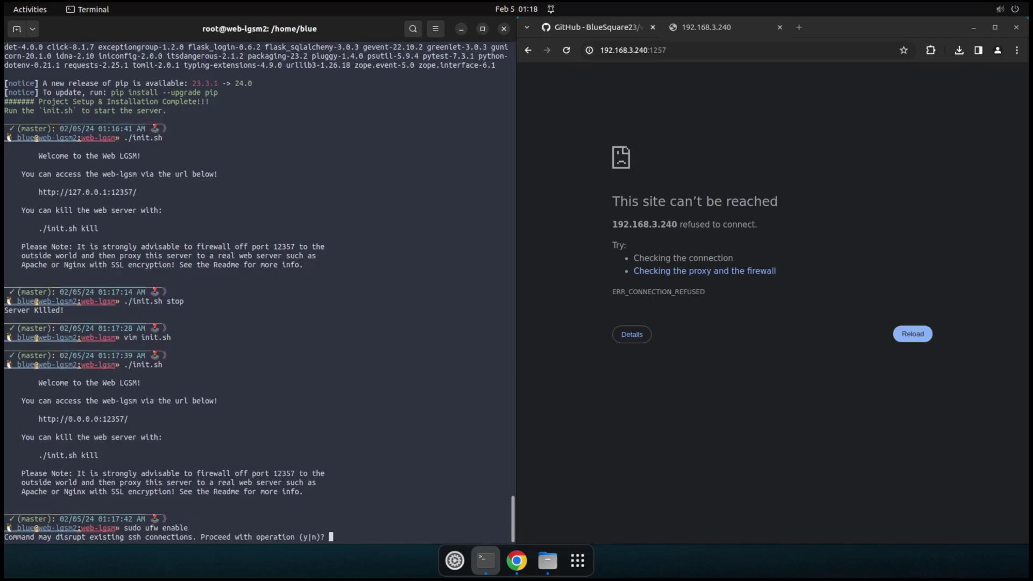
text(y)
key(Return)
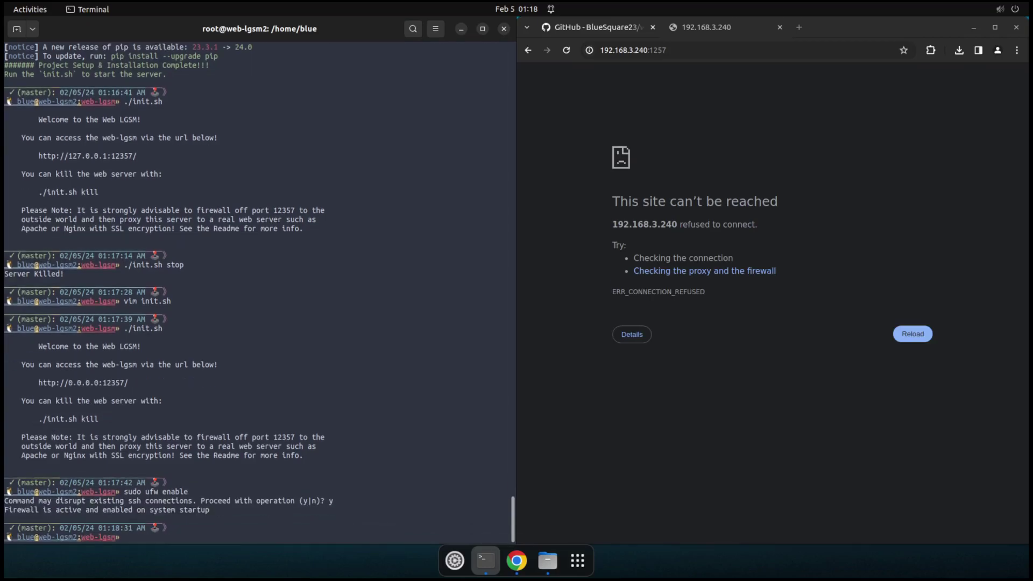
Step: Allow TCP ports 22 and 80 through the firewall with sudo ufw allow
key(Up)
key(BackSpace)
key(BackSpace)
key(BackSpace)
key(BackSpace)
key(BackSpace)
key(BackSpace)
text(allow 22/tcp)
key(Return)
key(Up)
key(BackSpace)
key(BackSpace)
key(BackSpace)
key(BackSpace)
key(BackSpace)
key(BackSpace)
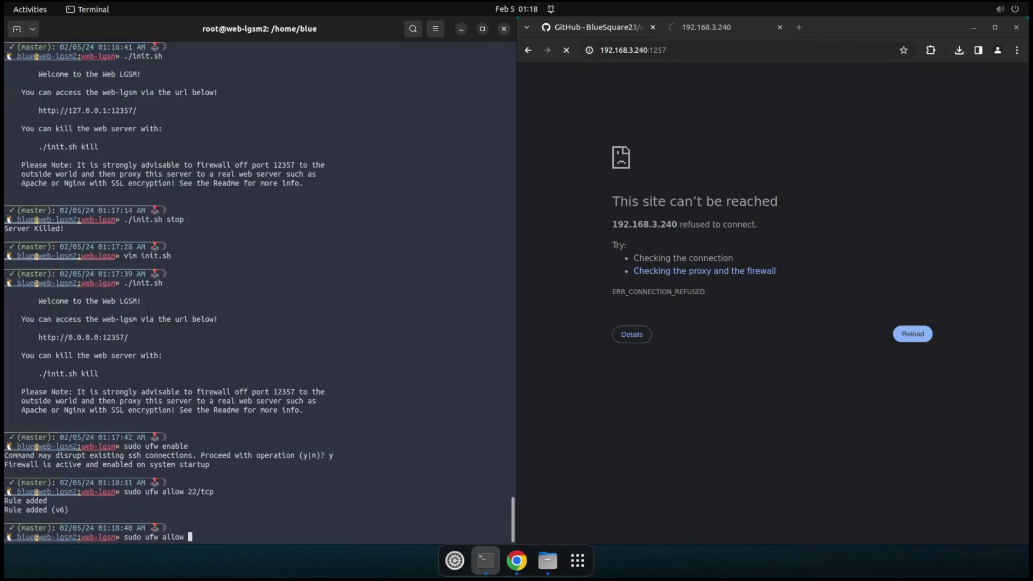
text(80/tcp)
key(Return)
Step: Add firewall rules allowing TCP ports 443 and 12357
key(Up)
key(Left)
key(Left)
key(Left)
key(Left)
key(Left)
key(Left)
text(4)
key(Delete)
key(Delete)
text(33)
key(BackSpace)
key(BackSpace)
text(43)
key(Return)
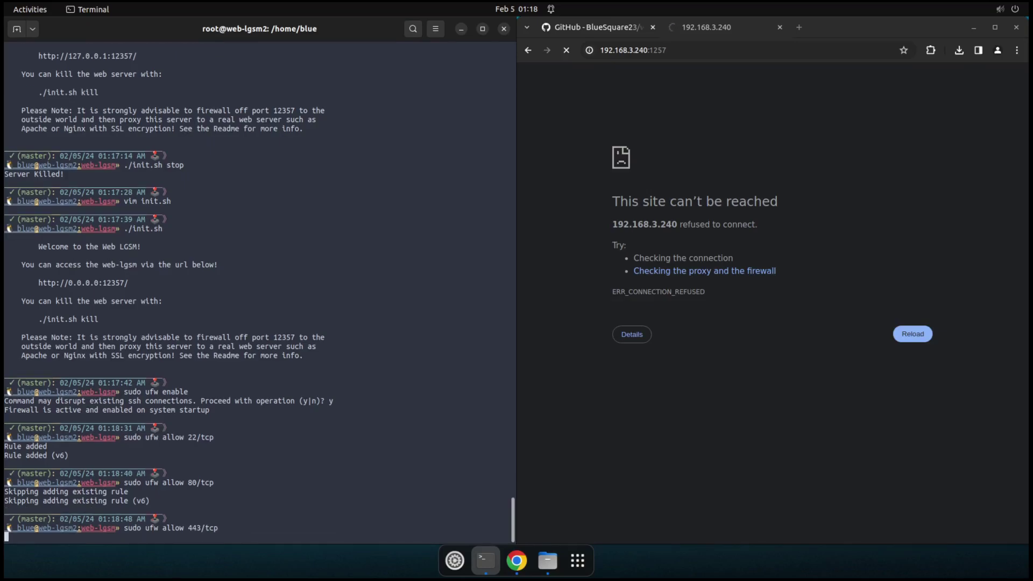
key(Up)
key(Left)
key(Left)
key(Left)
key(Left)
key(BackSpace)
key(BackSpace)
key(BackSpace)
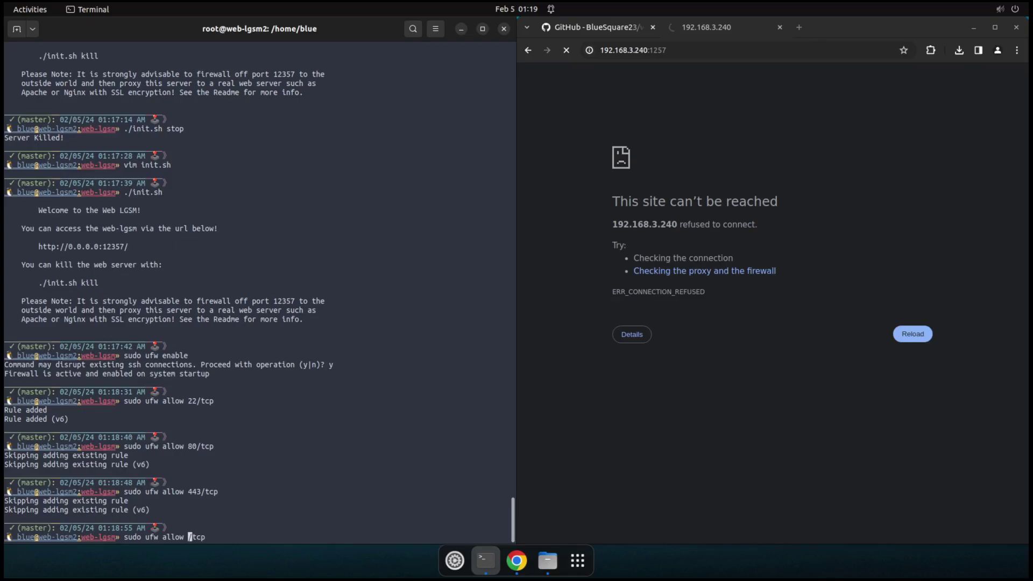
text(13)
key(BackSpace)
text(2357)
key(Return)
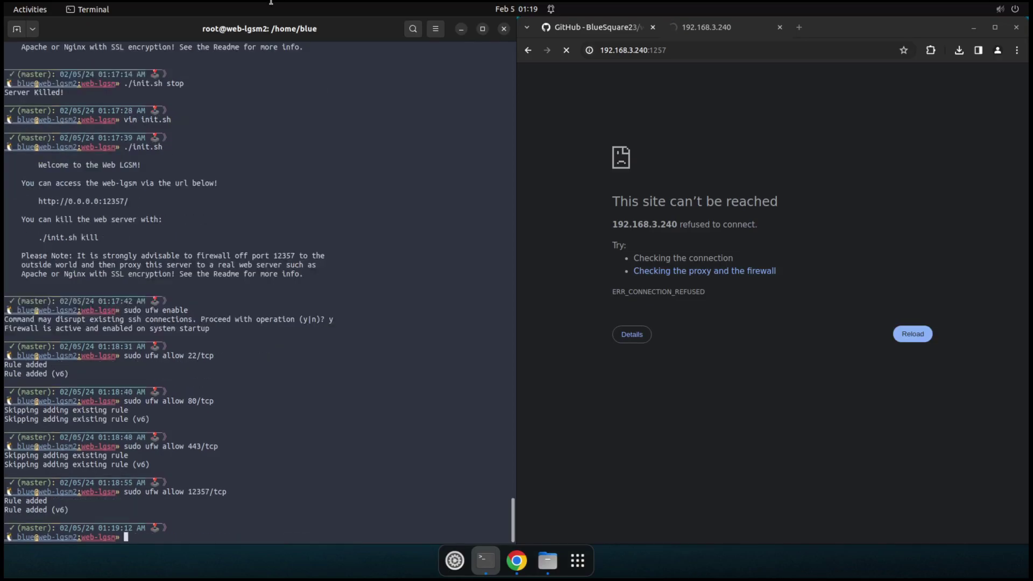
Step: Correct the port to 12357 and load the Web LGSM setup page at 192.168.3.240:12357
double_click(718, 51)
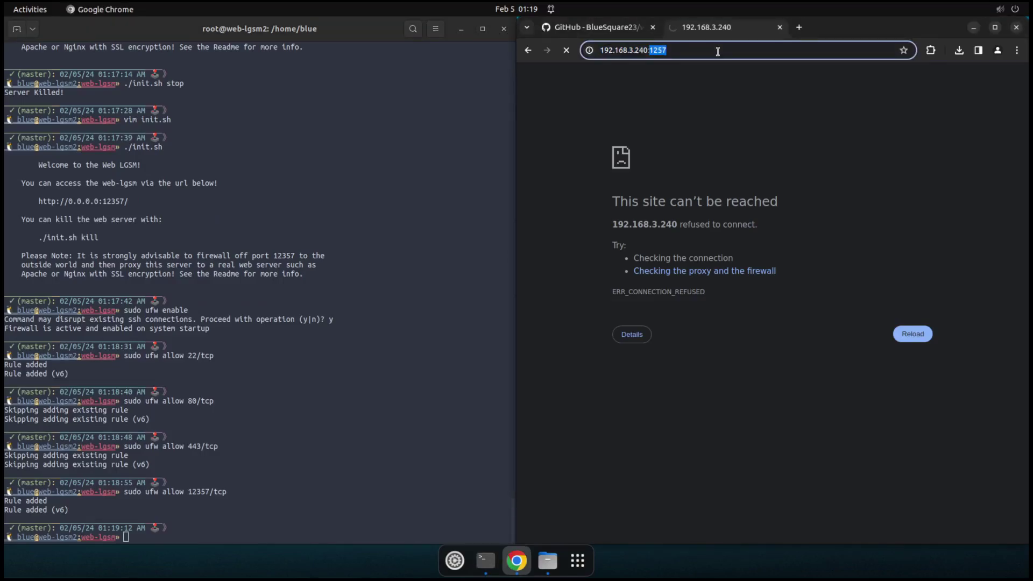
click(718, 51)
key(BackSpace)
key(BackSpace)
key(BackSpace)
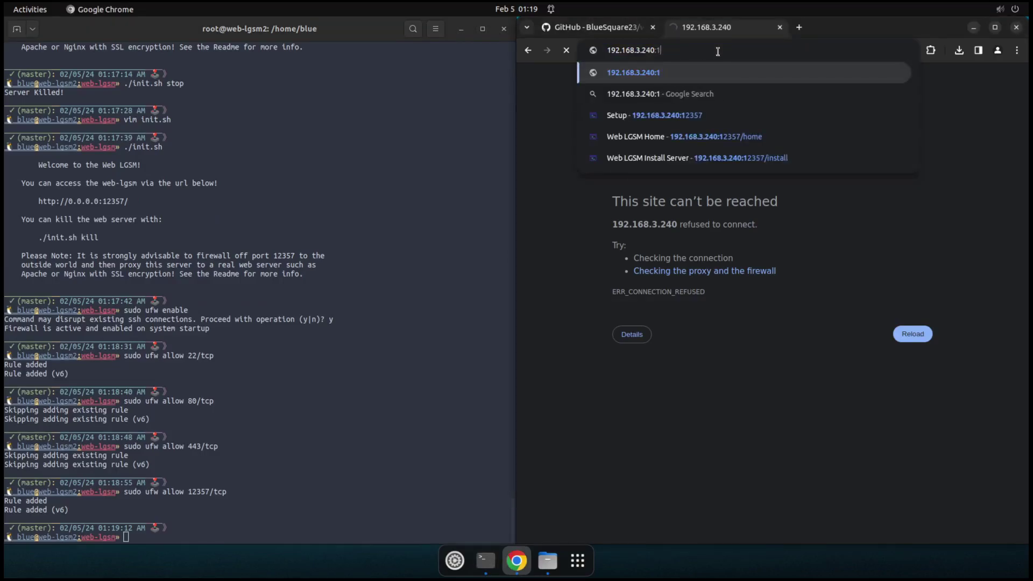
text(2357)
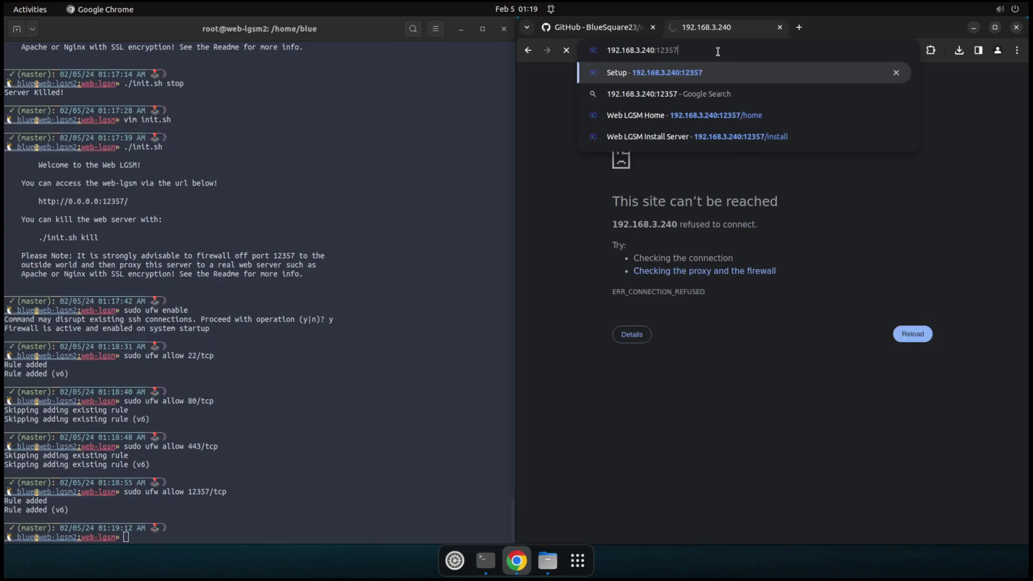
key(Return)
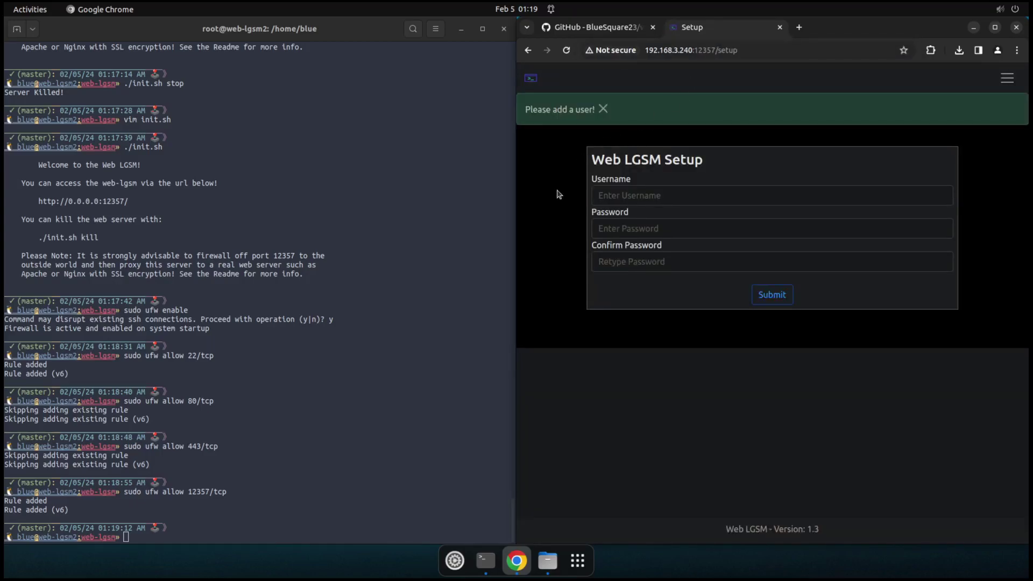
click(84, 209)
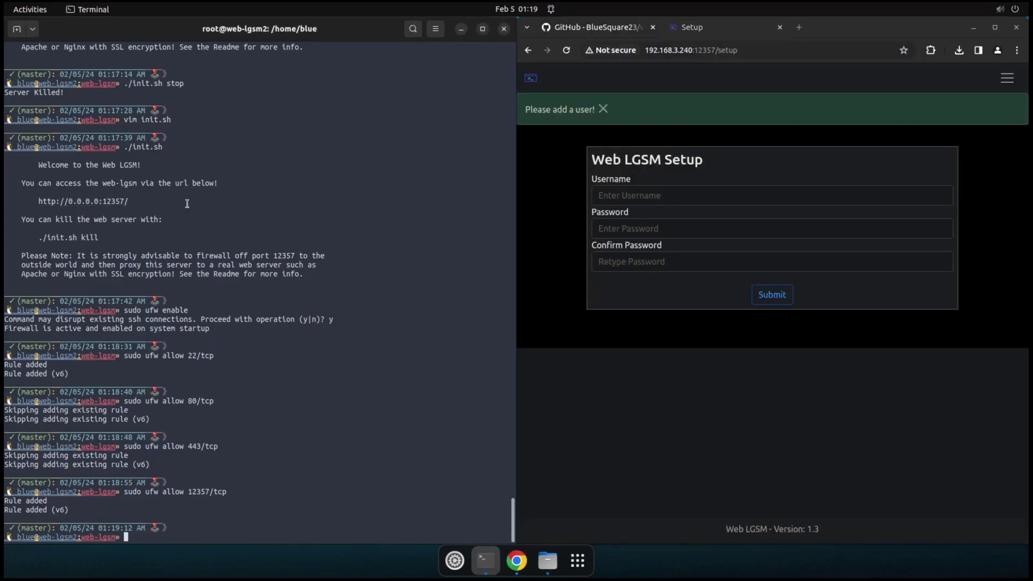
Step: Fill in the saved username, paste the password into both fields, and submit the form
click(541, 190)
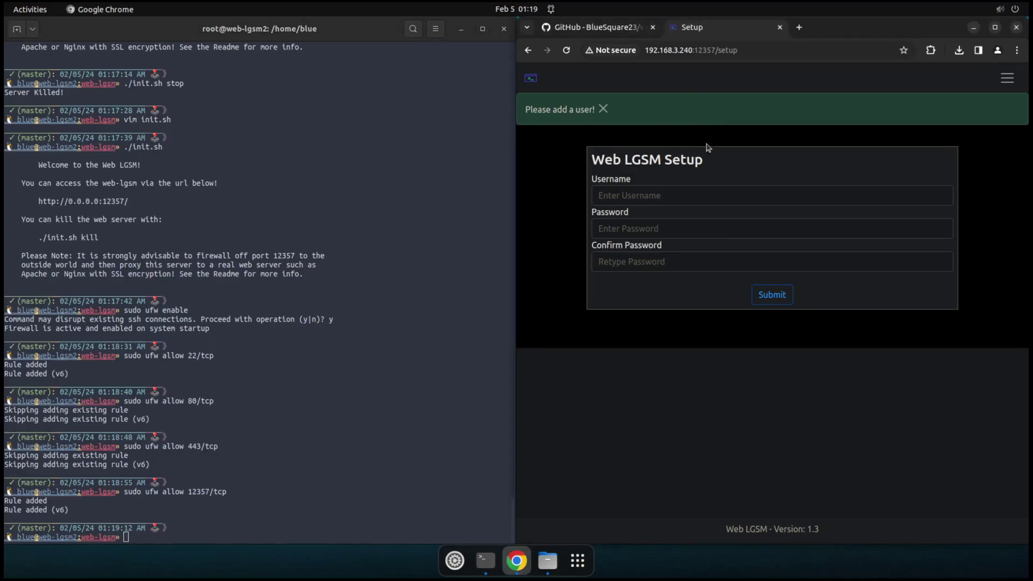
click(646, 197)
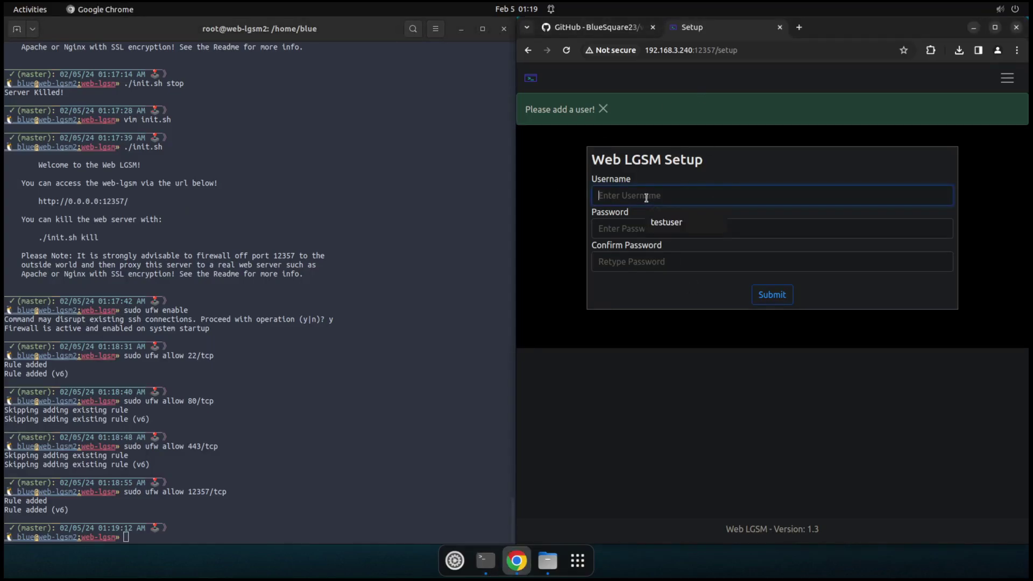
click(694, 229)
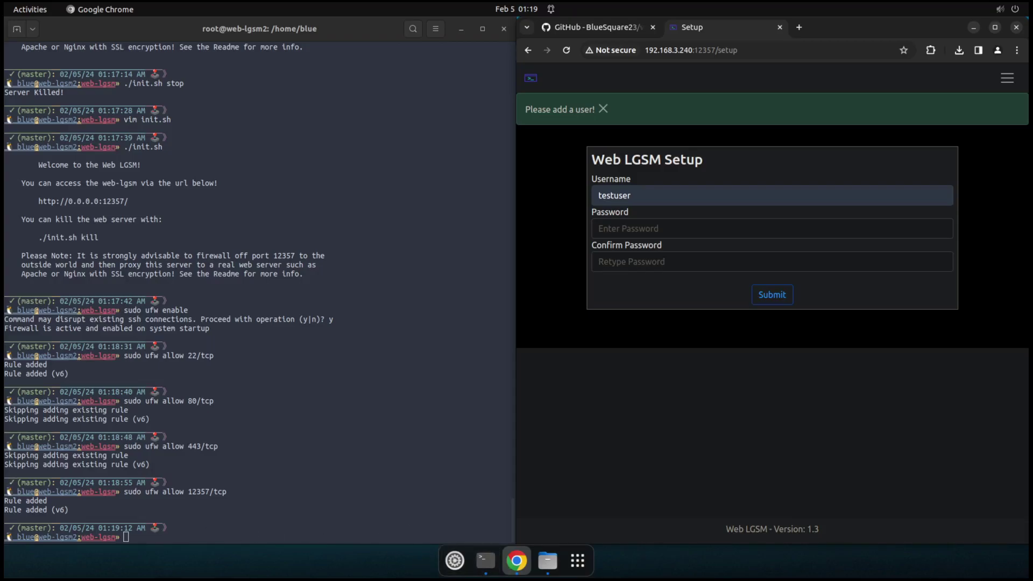
click(625, 231)
right_click(628, 232)
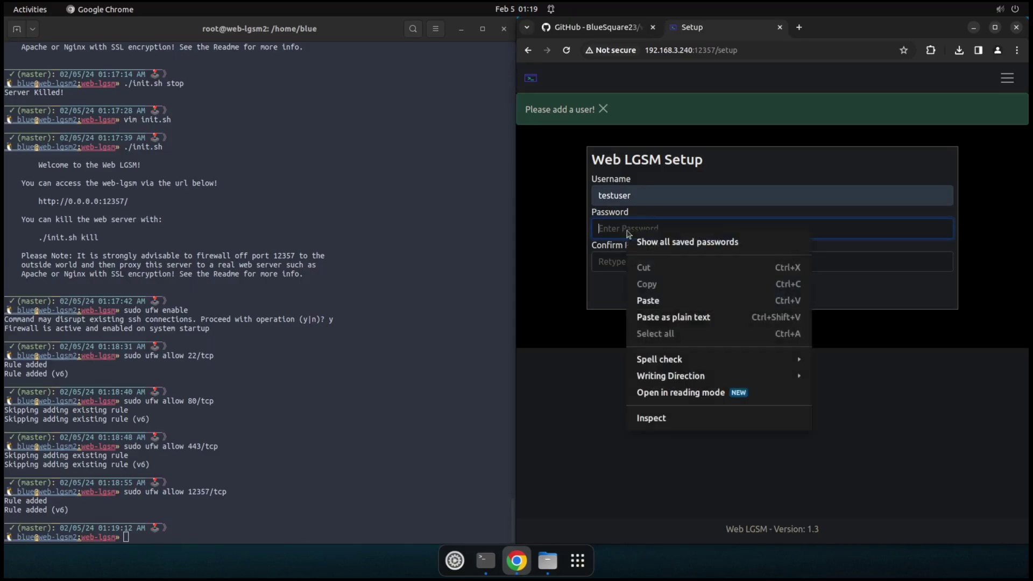
click(671, 302)
right_click(655, 266)
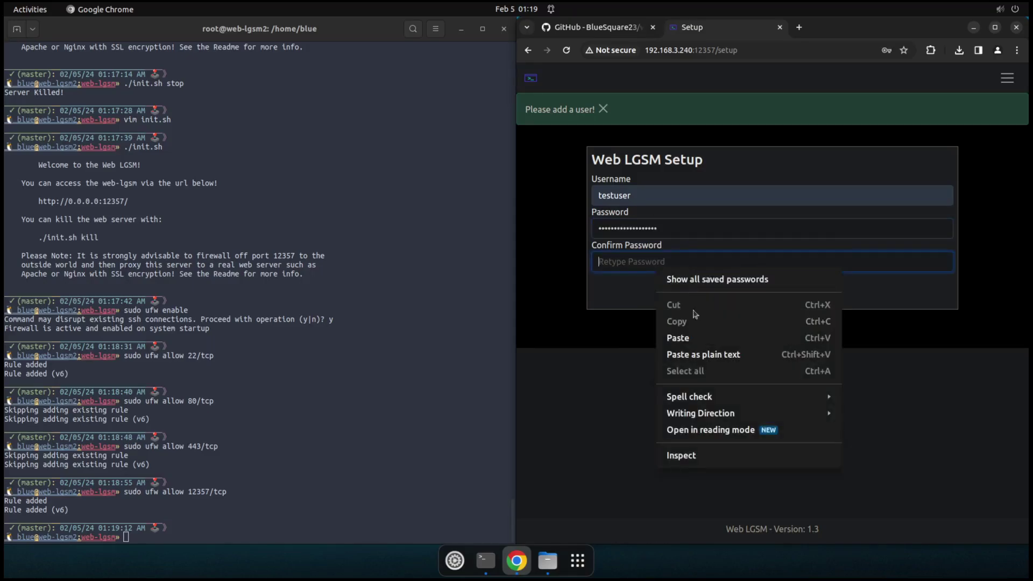
click(691, 339)
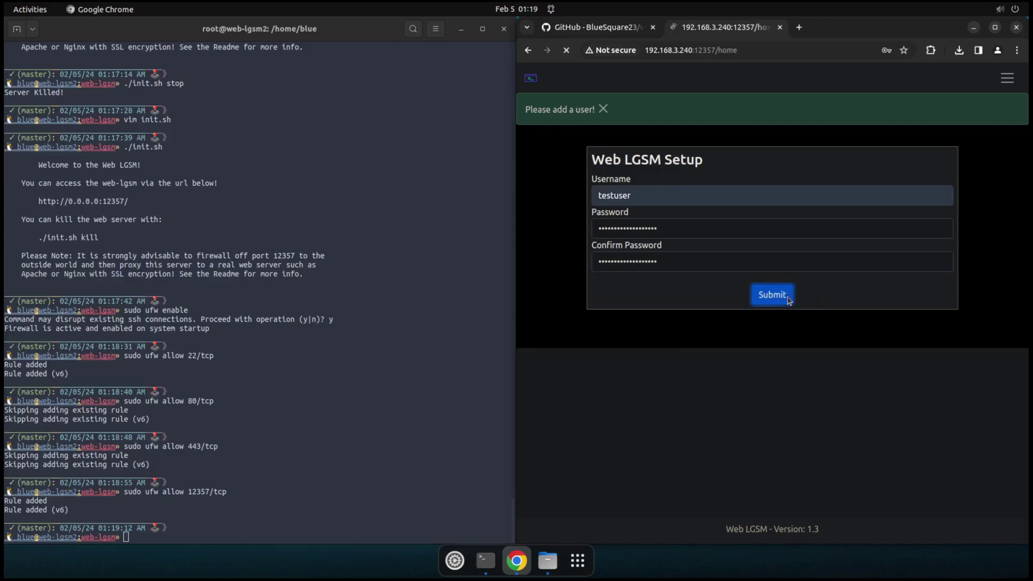
click(789, 299)
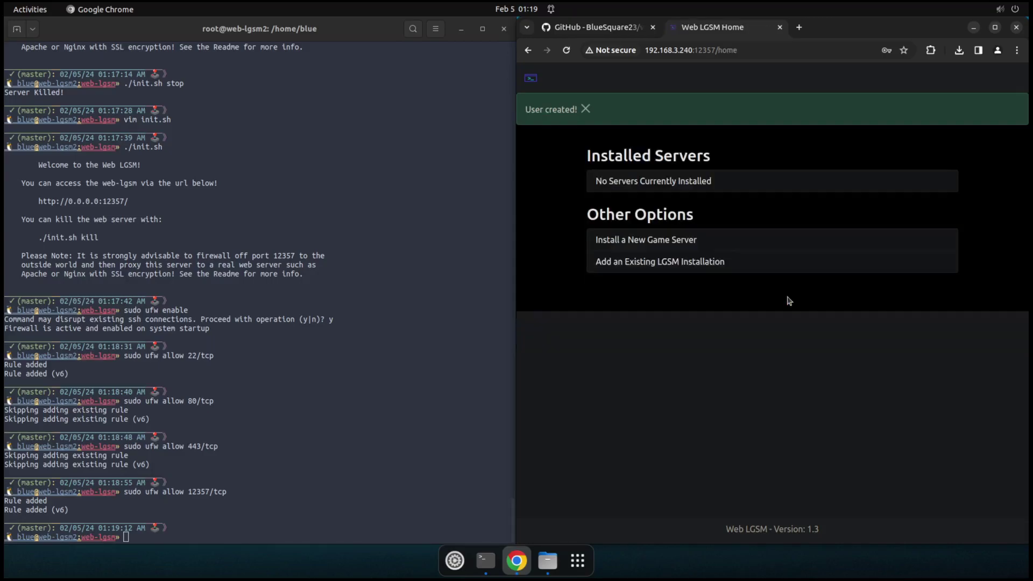
Step: Dismiss the 'User created!' notice and scroll through the list of installable LinuxGSM game servers
click(586, 110)
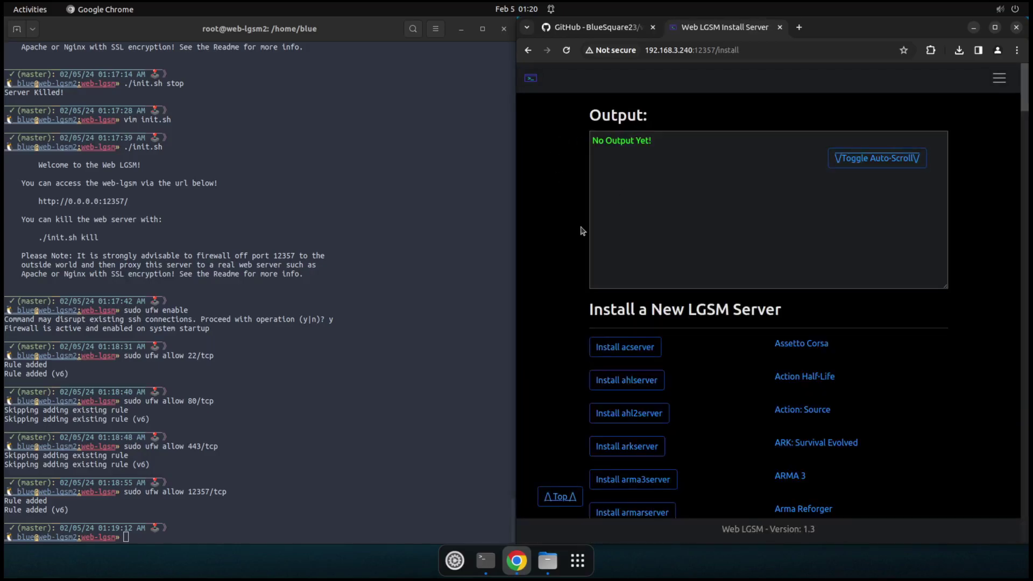
scroll(580, 279, down, 15)
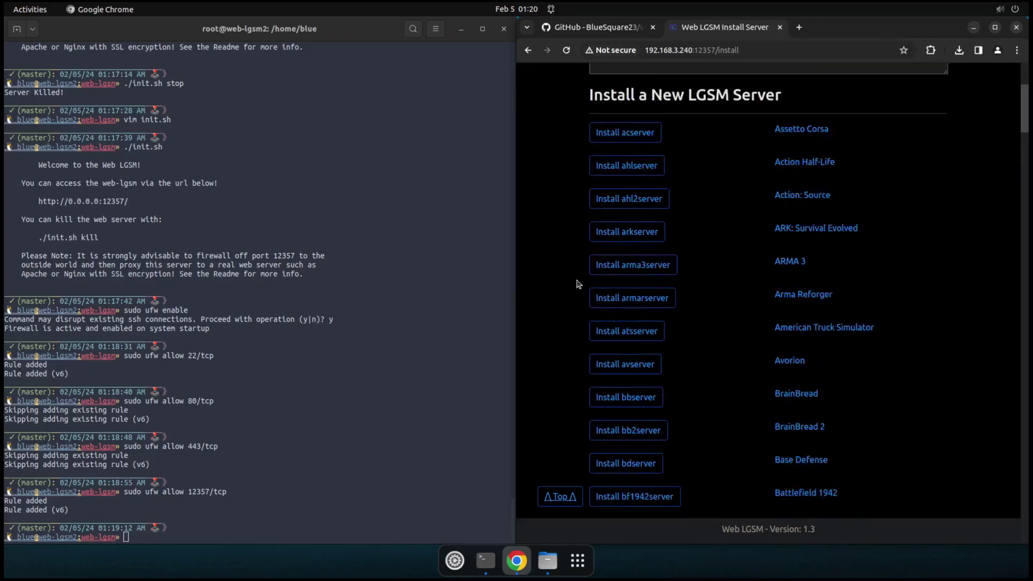
scroll(580, 284, down, 10)
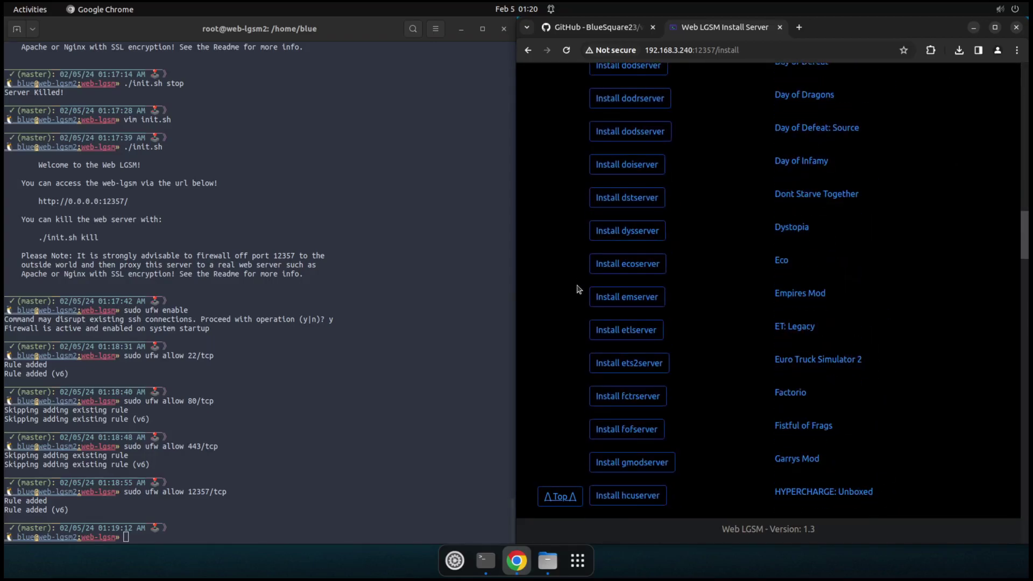
scroll(576, 299, down, 15)
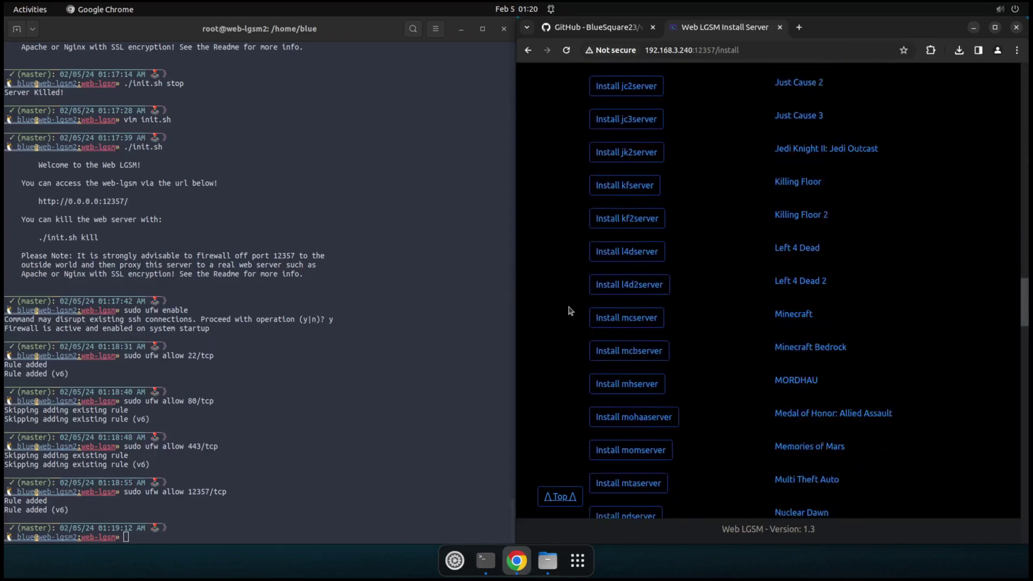
scroll(569, 314, down, 15)
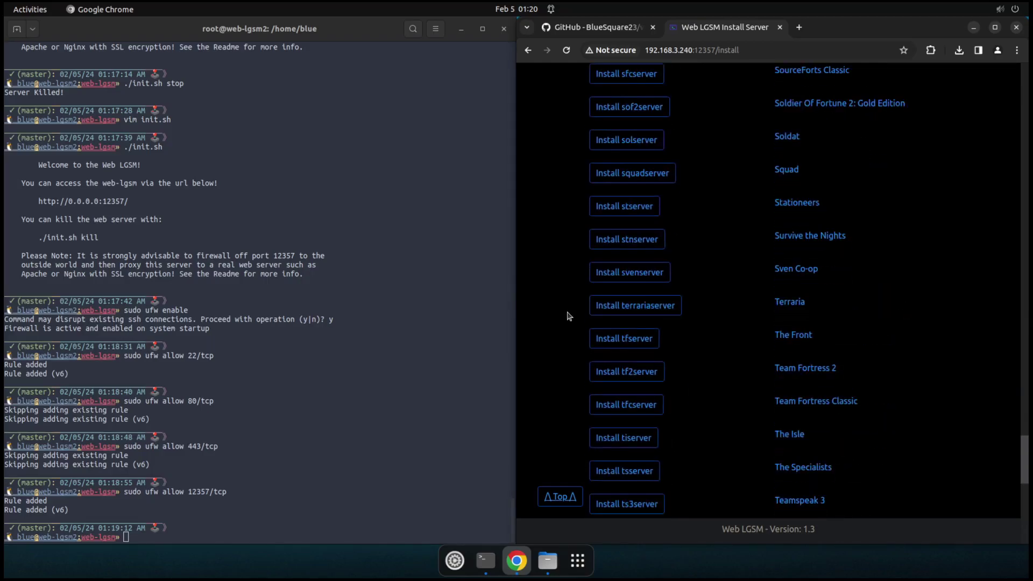
scroll(569, 316, up, 15)
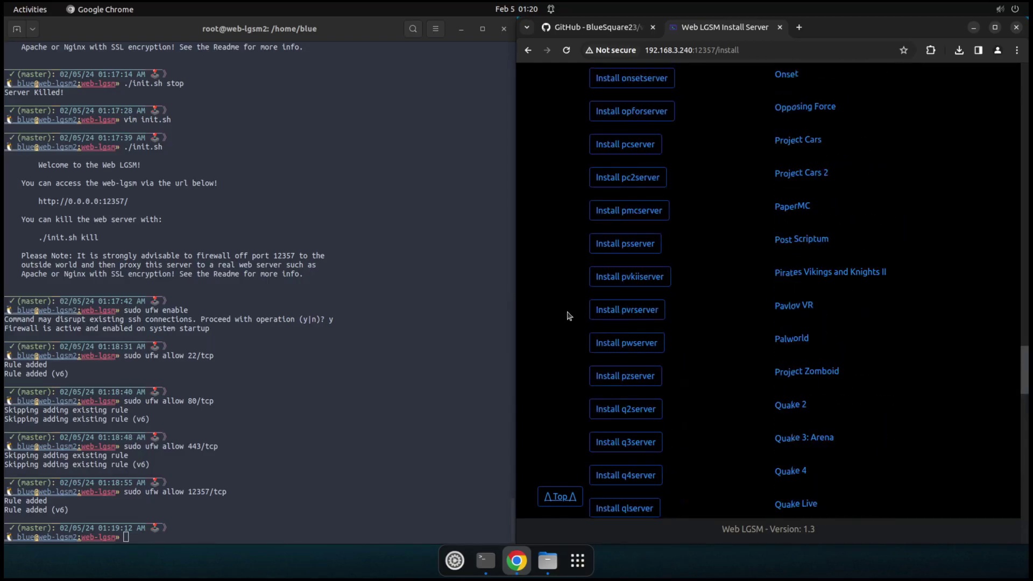
scroll(569, 316, up, 15)
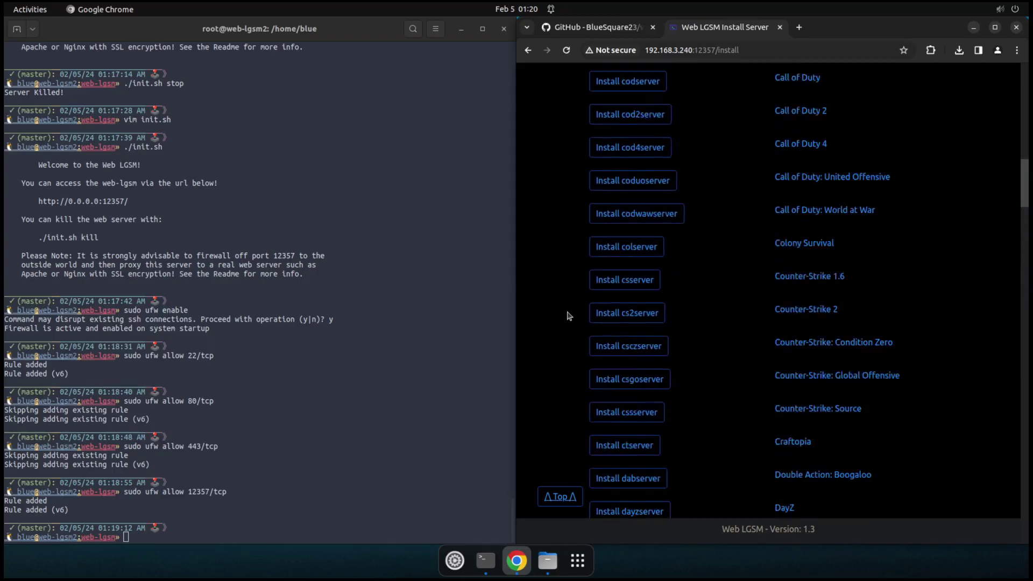
scroll(568, 316, up, 8)
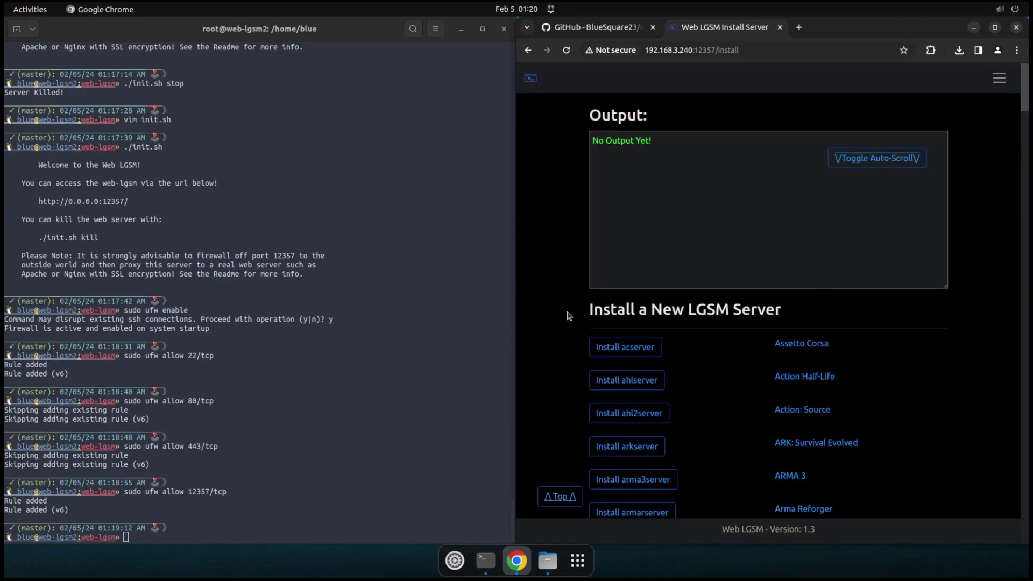
scroll(569, 316, down, 15)
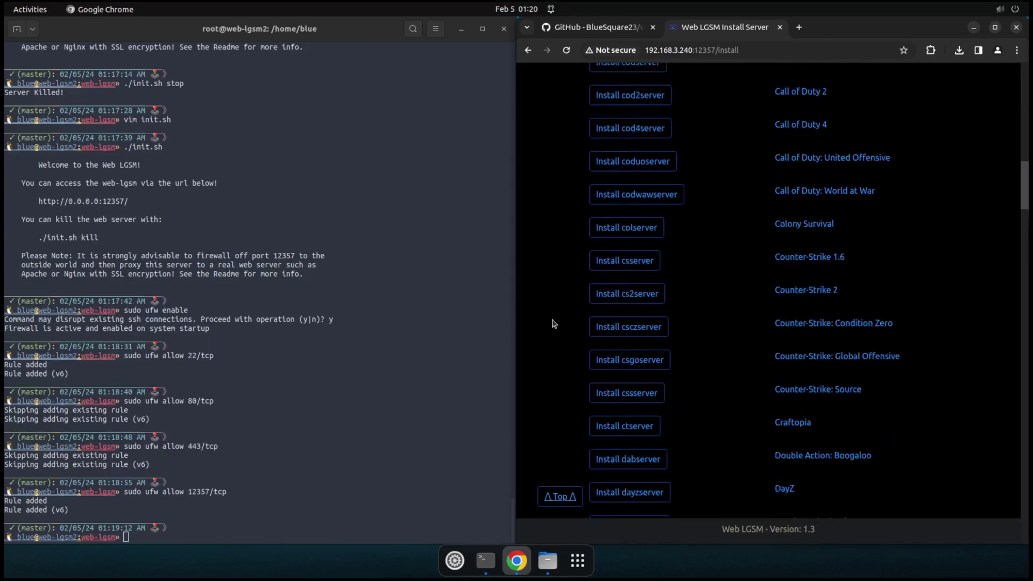
scroll(555, 323, down, 4)
Step: Find Minecraft with a 'Mine' page search and start installing mcserver
key(ctrl+f)
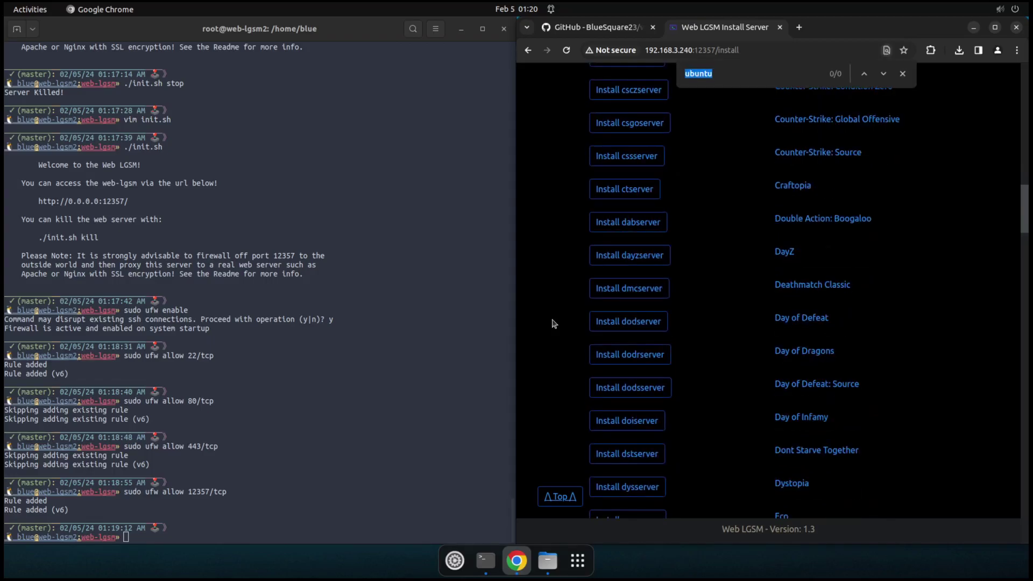
text(Mine)
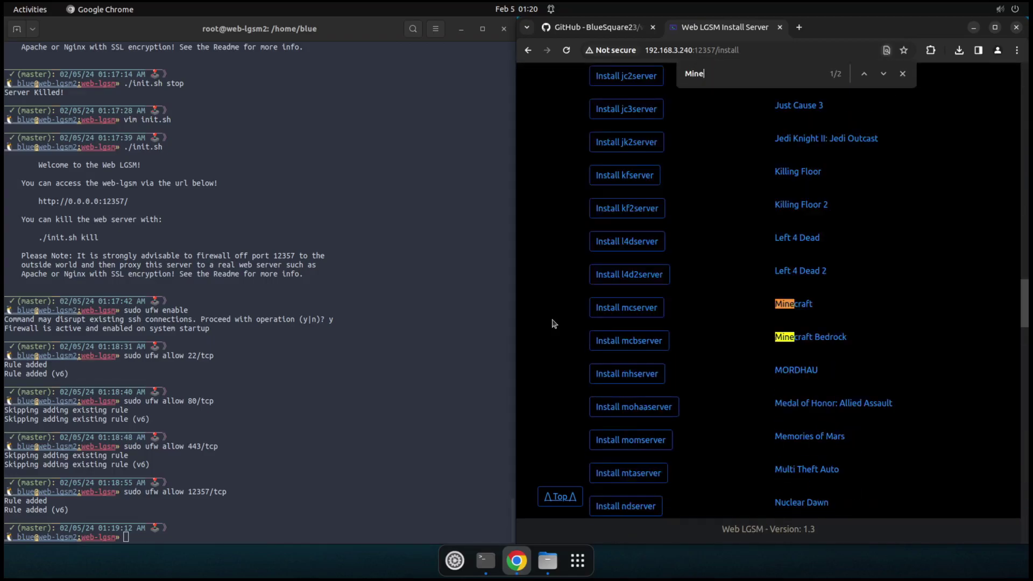
click(661, 306)
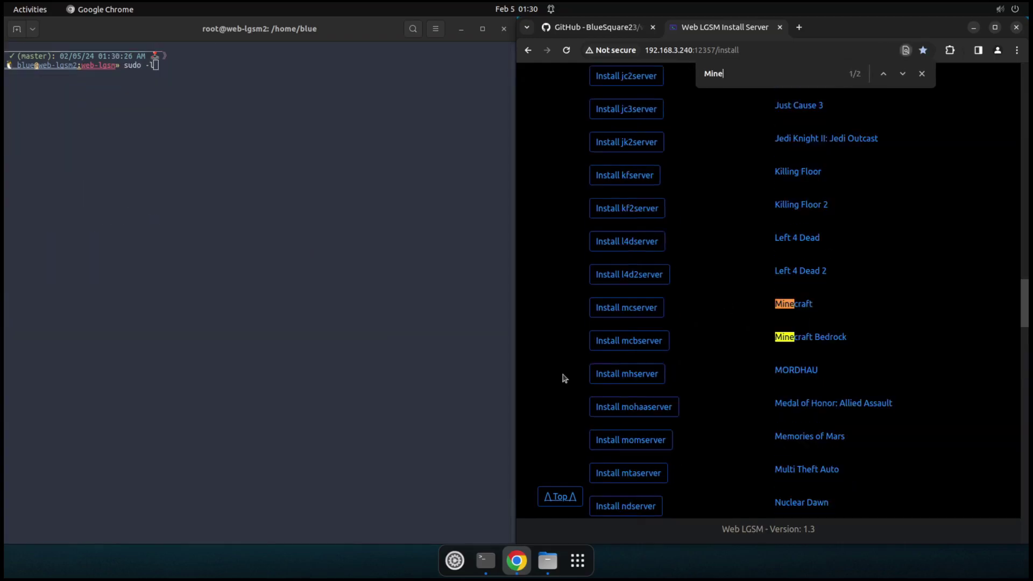
click(624, 312)
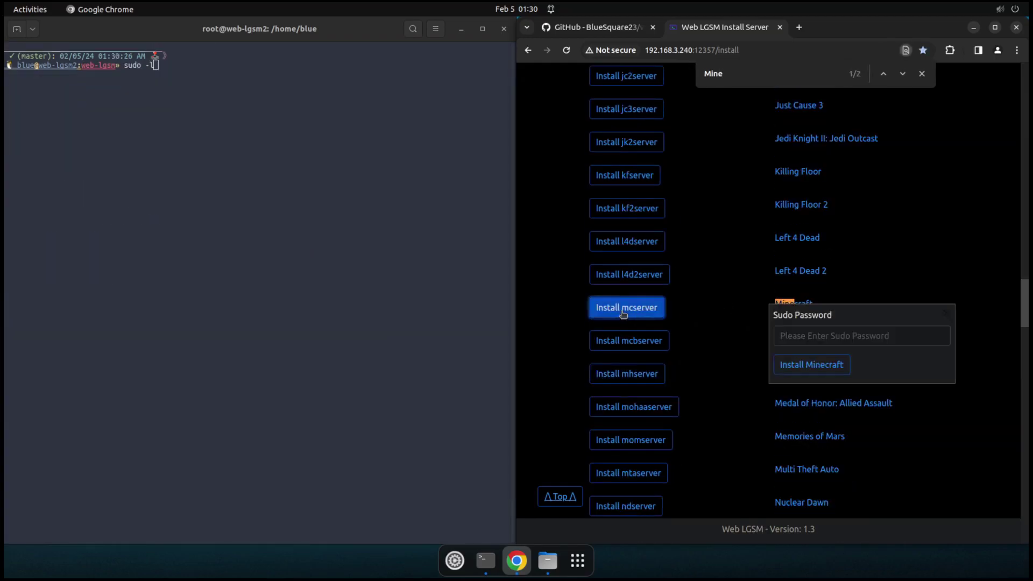
click(855, 336)
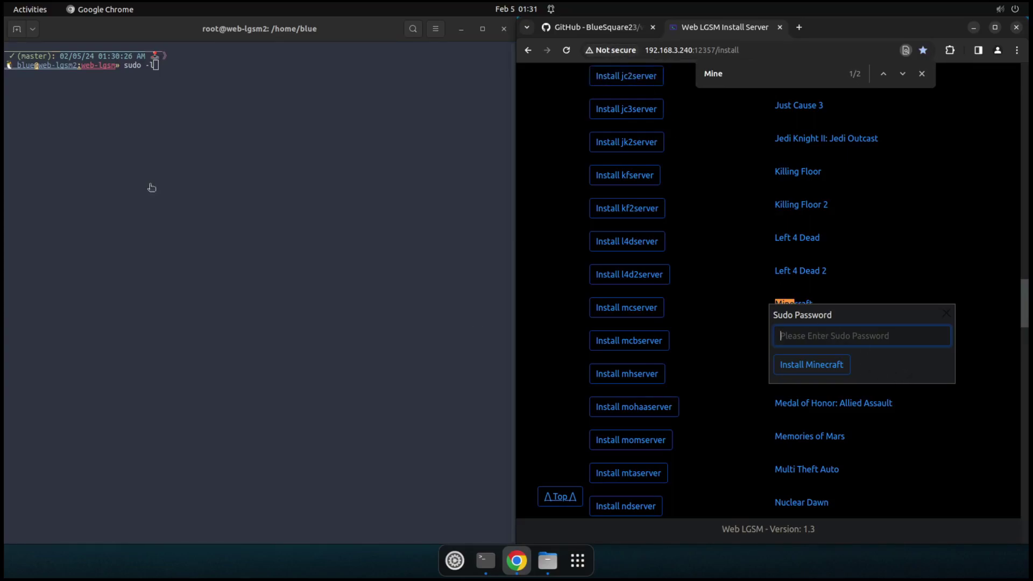
Step: Check sudo rights with sudo -l in the terminal, then enter the sudo password to launch the install
click(172, 184)
key(Return)
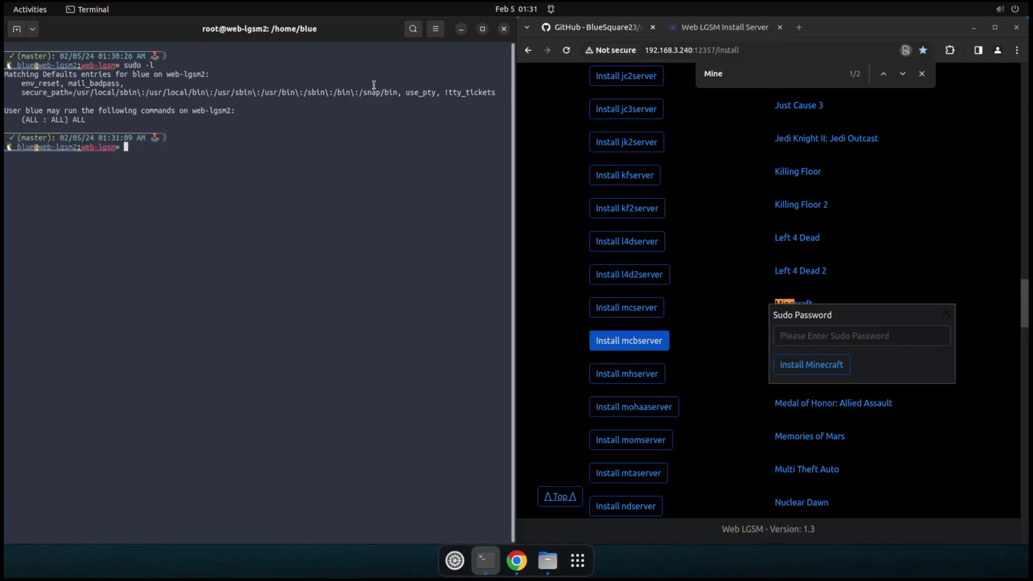
double_click(459, 91)
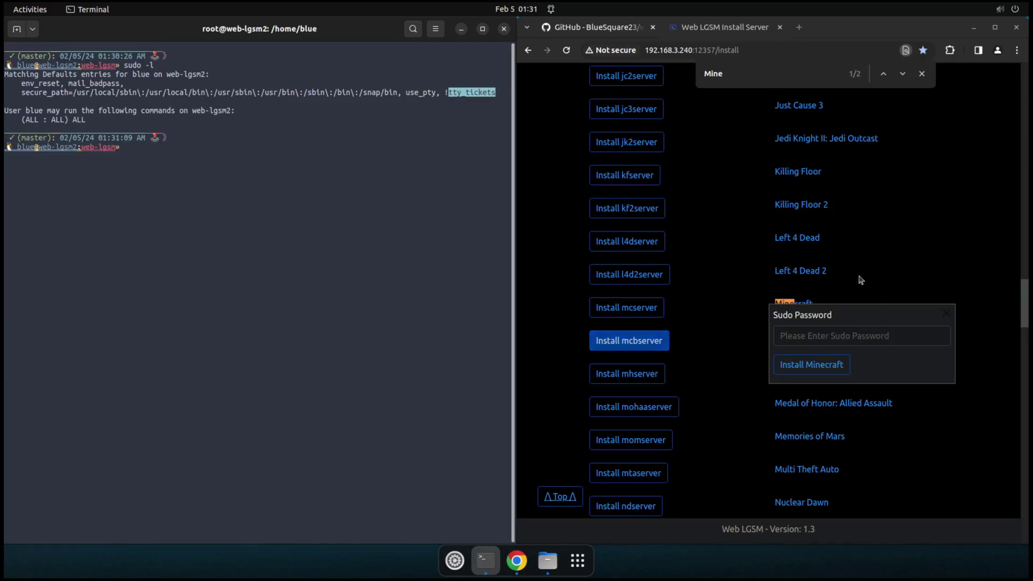
click(837, 337)
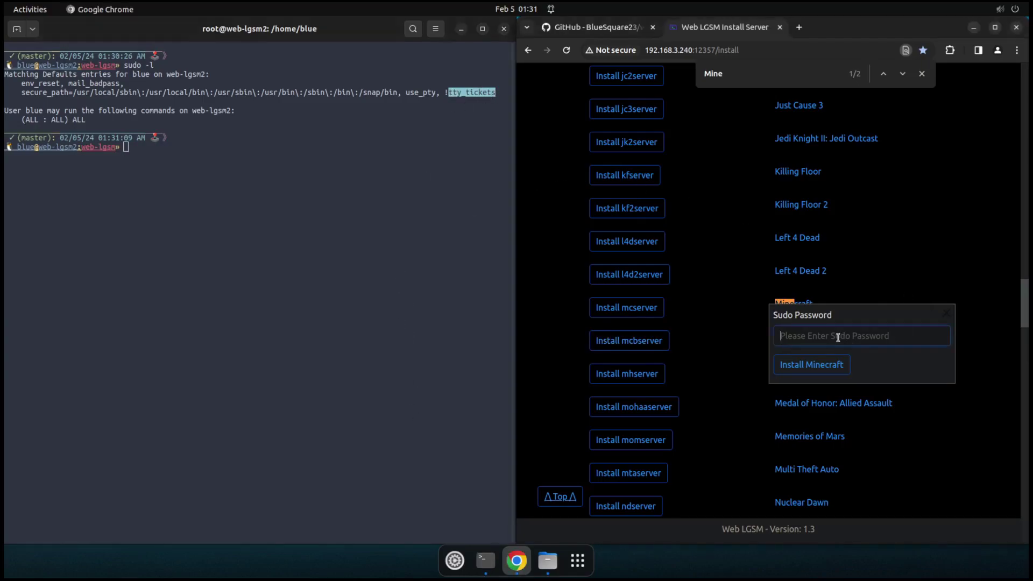
click(306, 223)
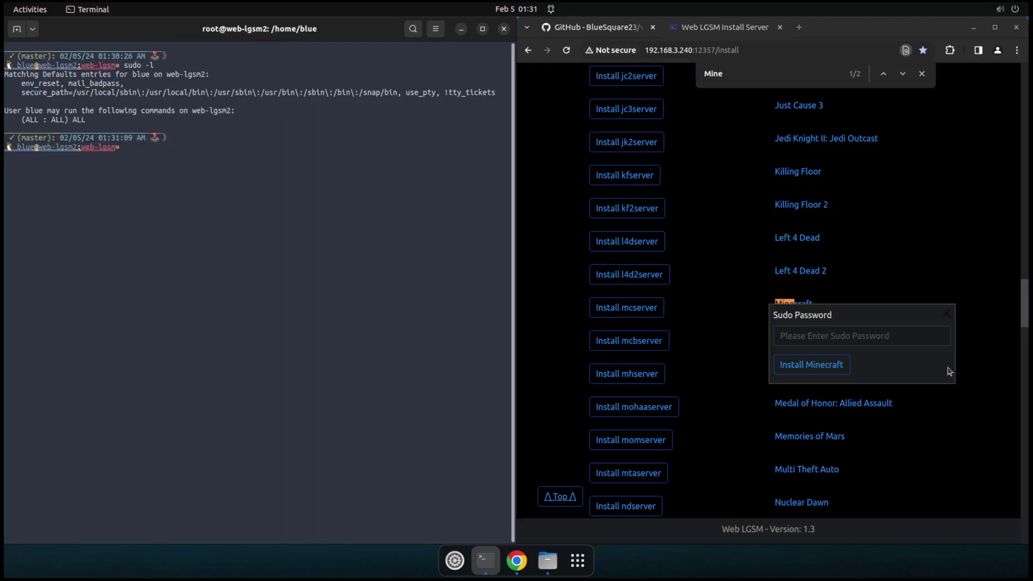
click(857, 334)
text(p)
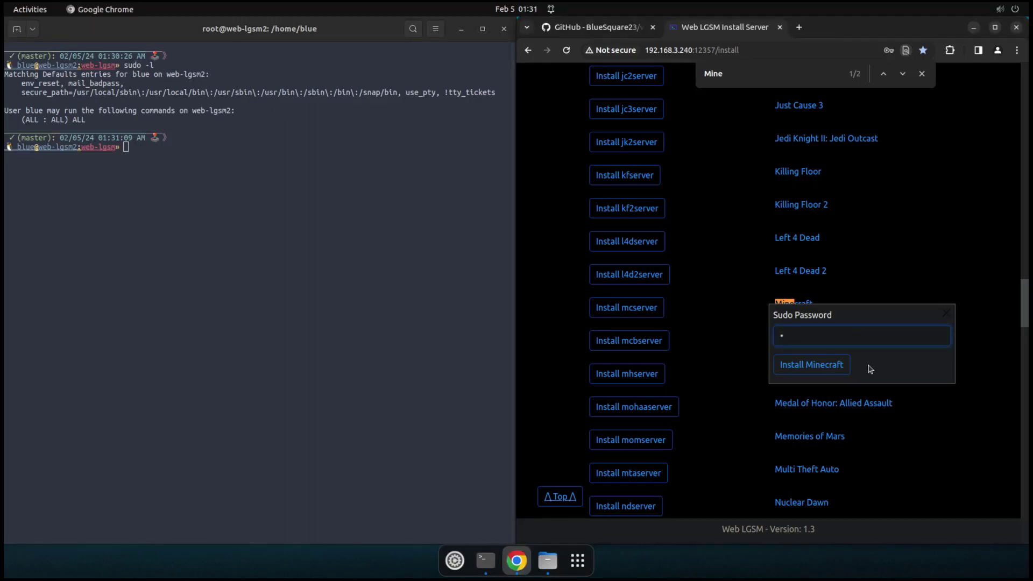
click(839, 369)
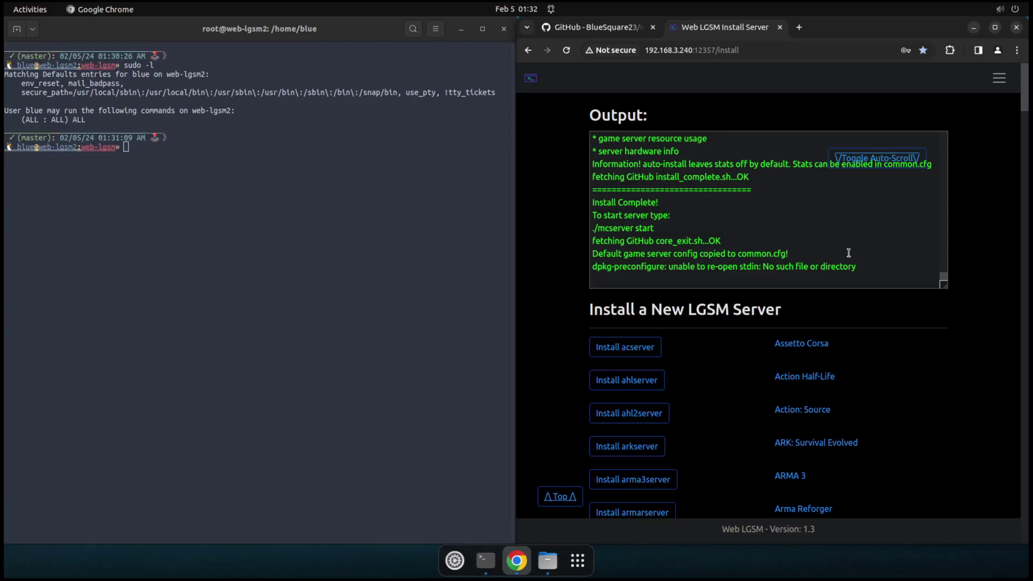
Step: Once the install reaches Install Complete, highlight common.cfg in the output as the copied default config
double_click(749, 255)
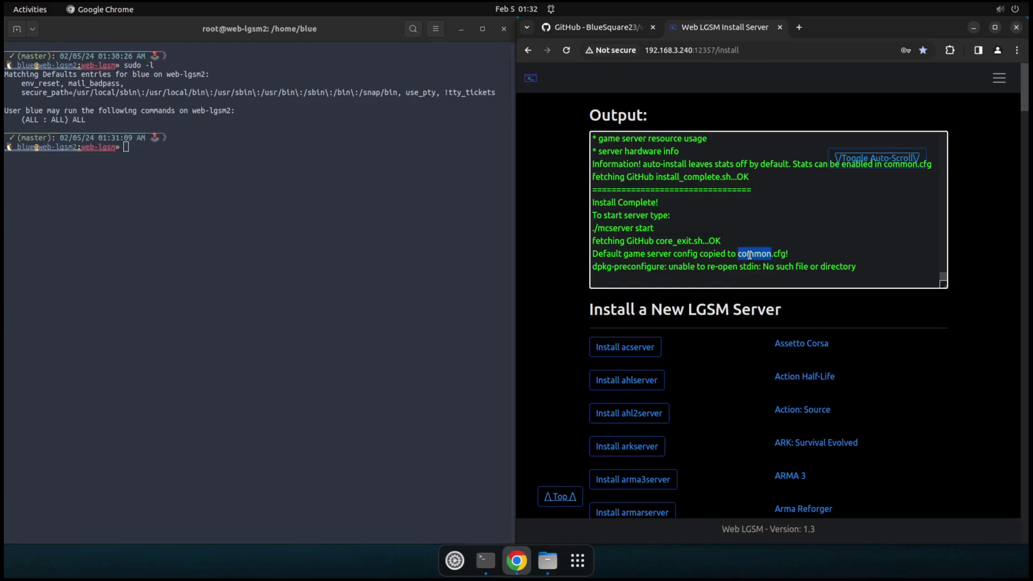
Step: Clear the output selection, go Home and open the Minecraft server's controls page
click(695, 254)
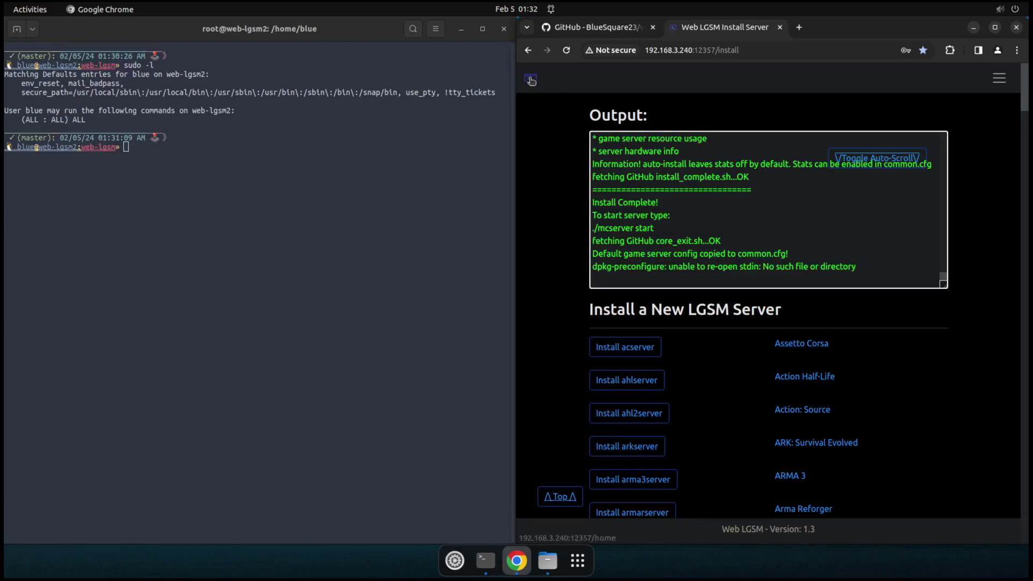
click(531, 78)
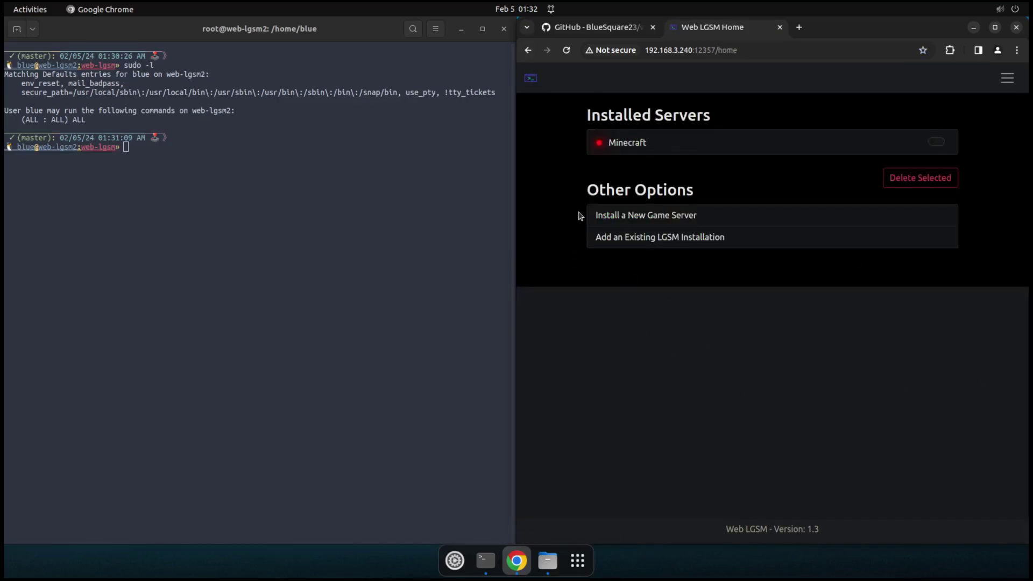
click(679, 151)
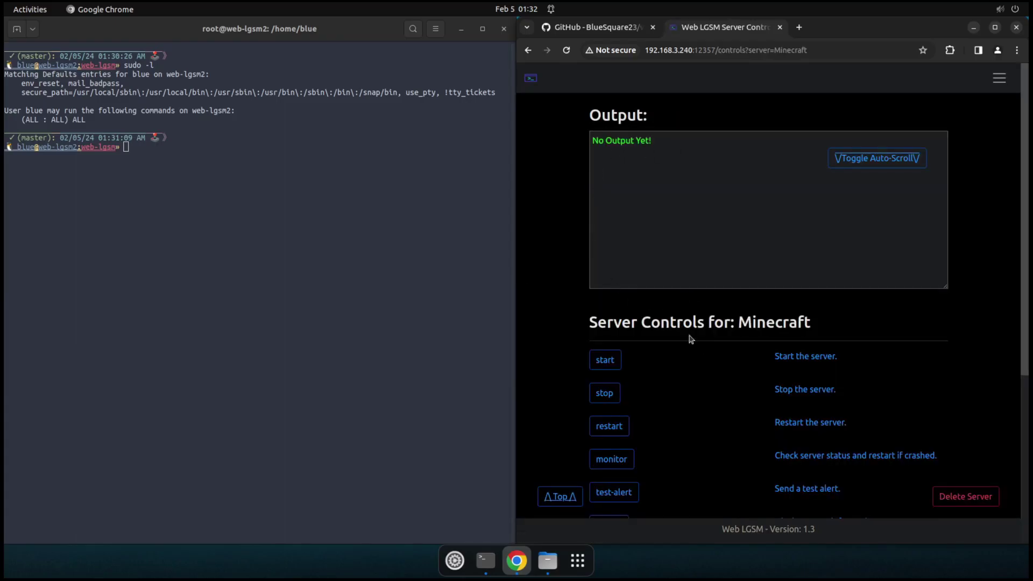
scroll(671, 345, down, 3)
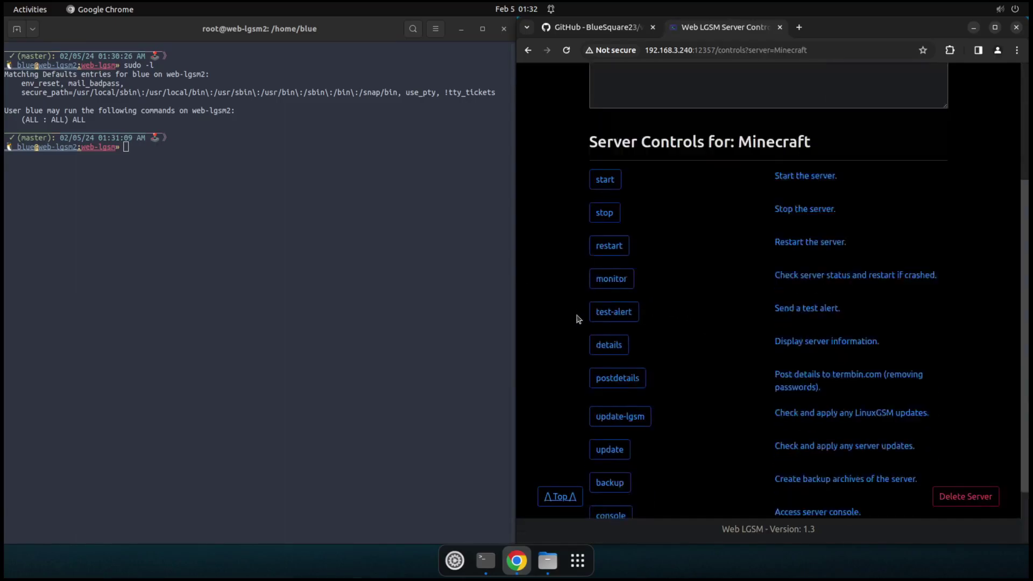
scroll(574, 336, down, 1)
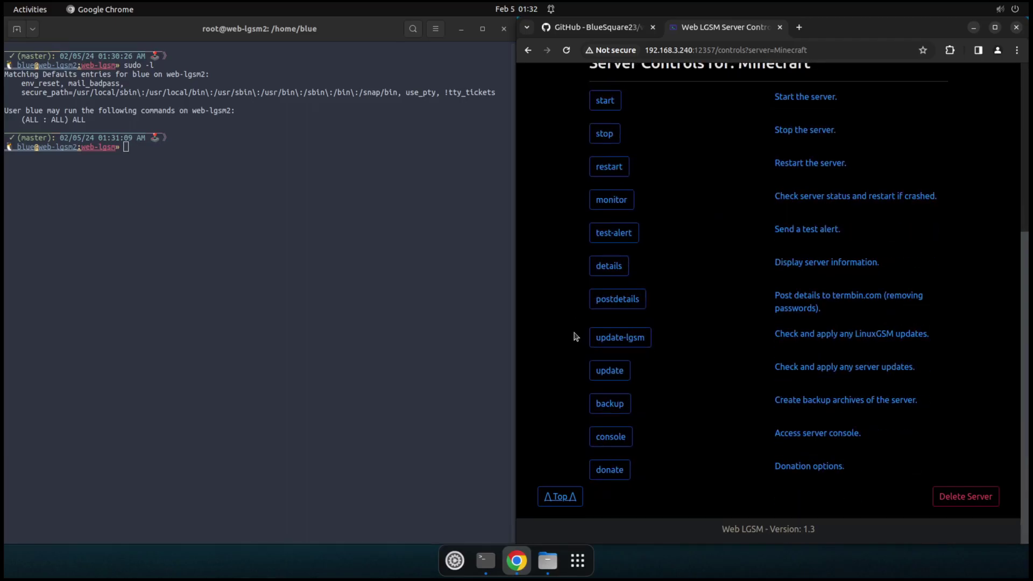
scroll(575, 336, up, 3)
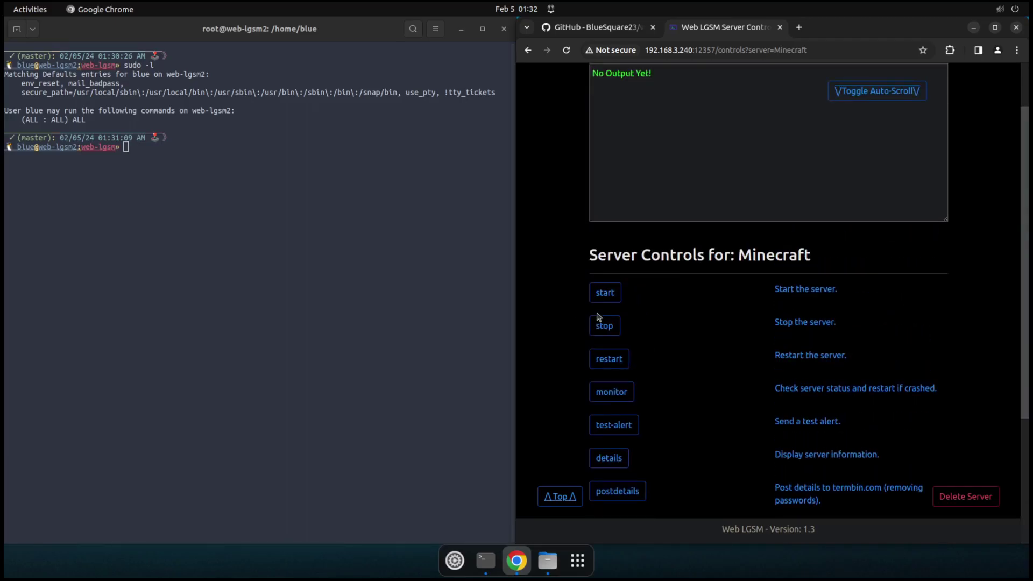
scroll(597, 318, up, 1)
Step: Run details to show the server info: Ubuntu 22.04.3 host, port 25565, status STOPPED
click(605, 357)
scroll(654, 407, down, 4)
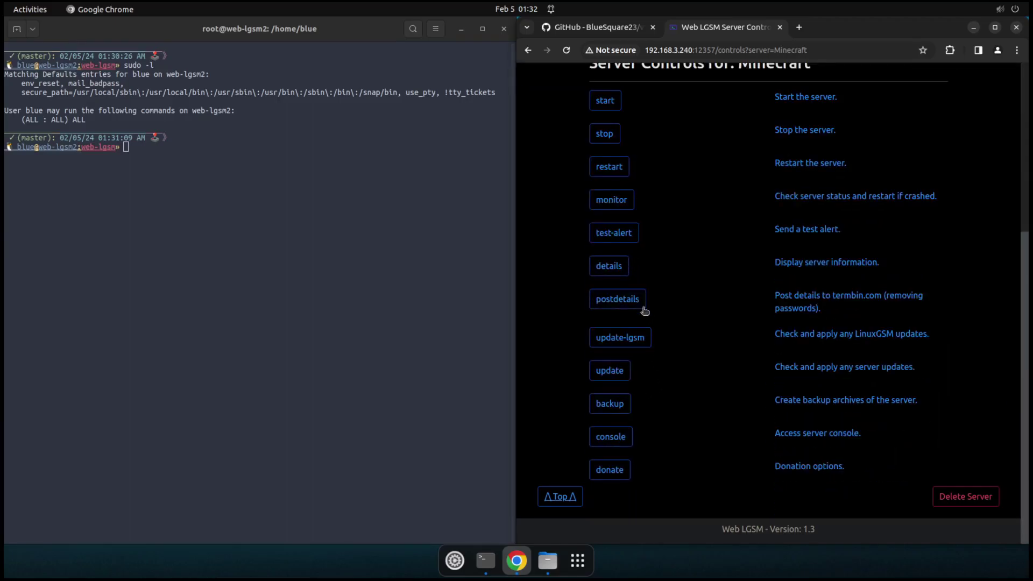
click(608, 266)
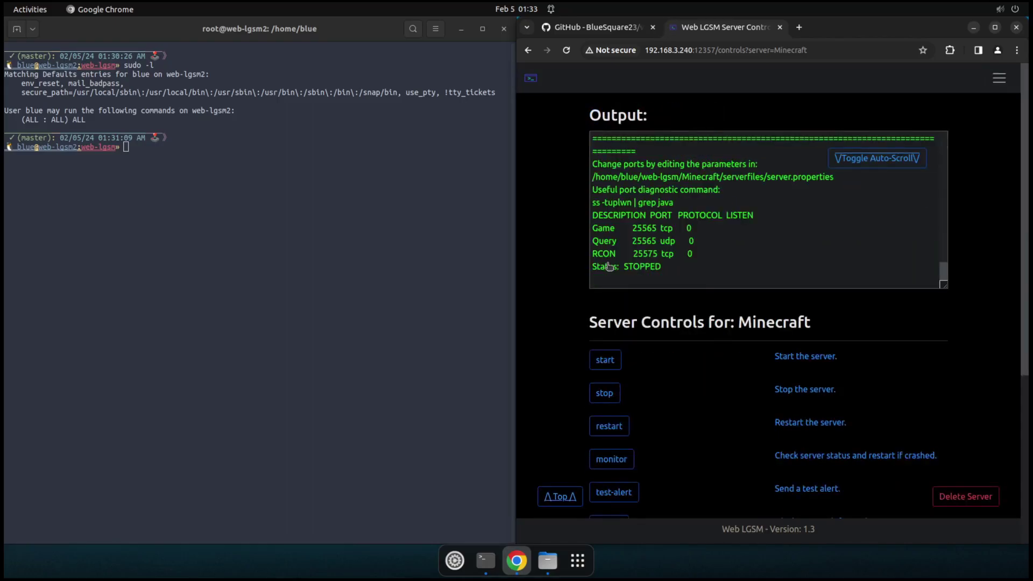
scroll(685, 242, up, 3)
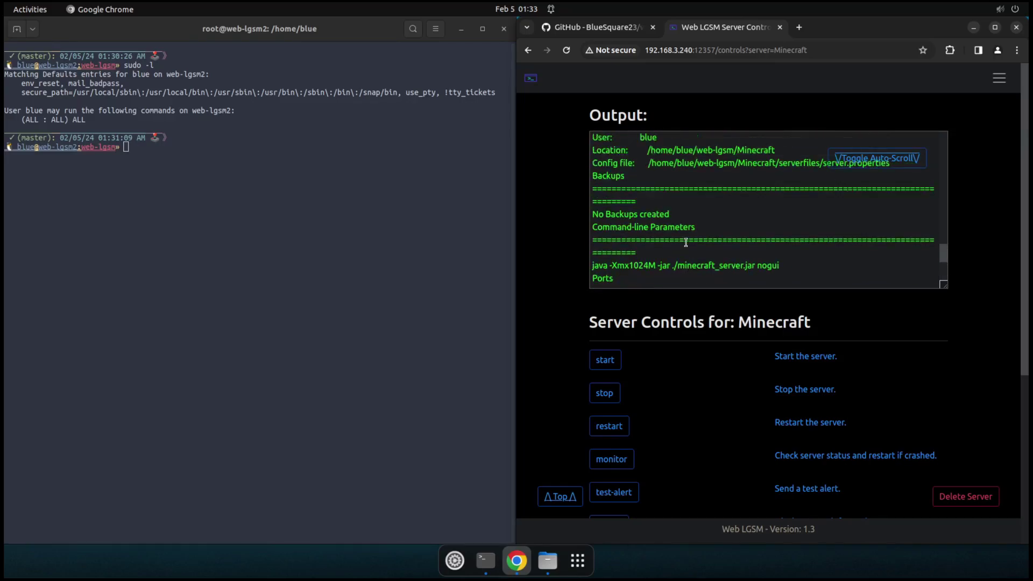
scroll(686, 243, up, 3)
scroll(685, 241, up, 5)
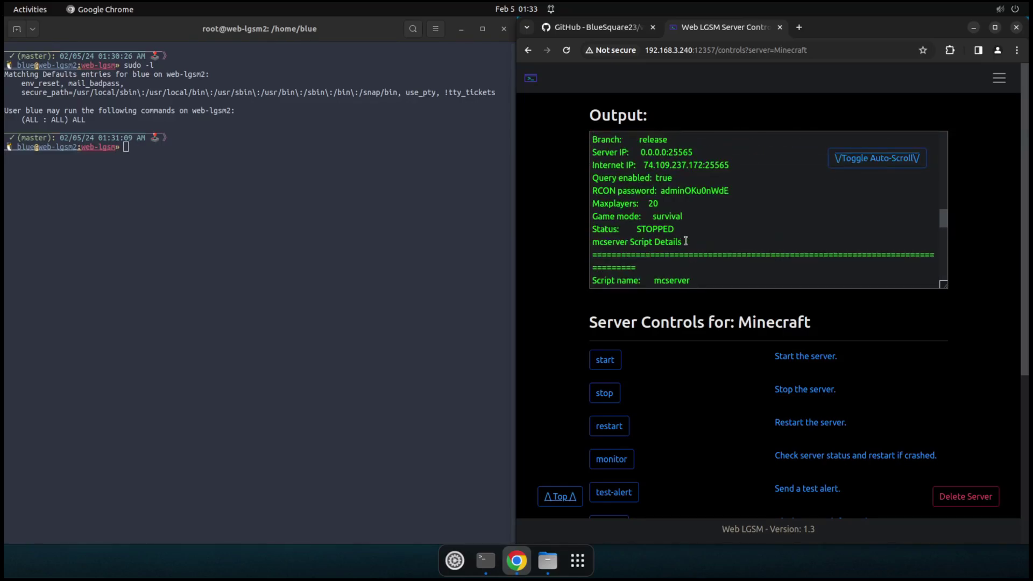
scroll(685, 242, up, 5)
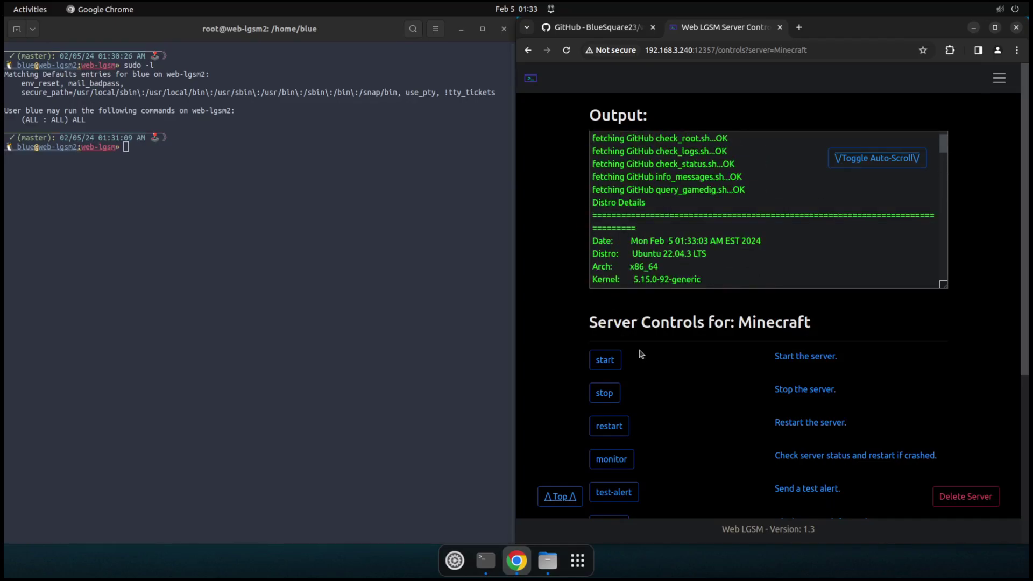
Step: Start the Minecraft server, confirm its green status dot on Home, then reopen its controls and stop it
click(597, 369)
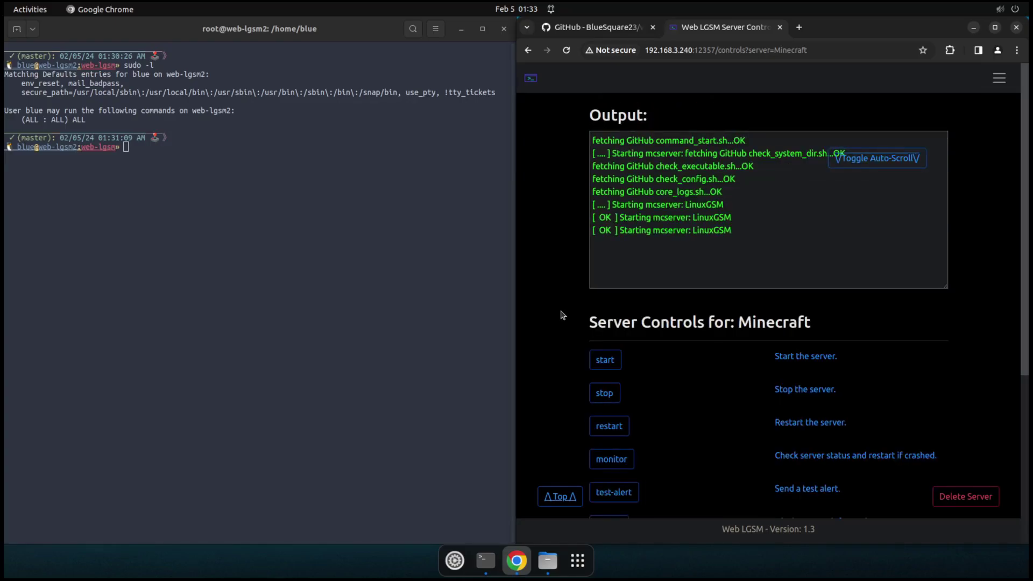
click(530, 79)
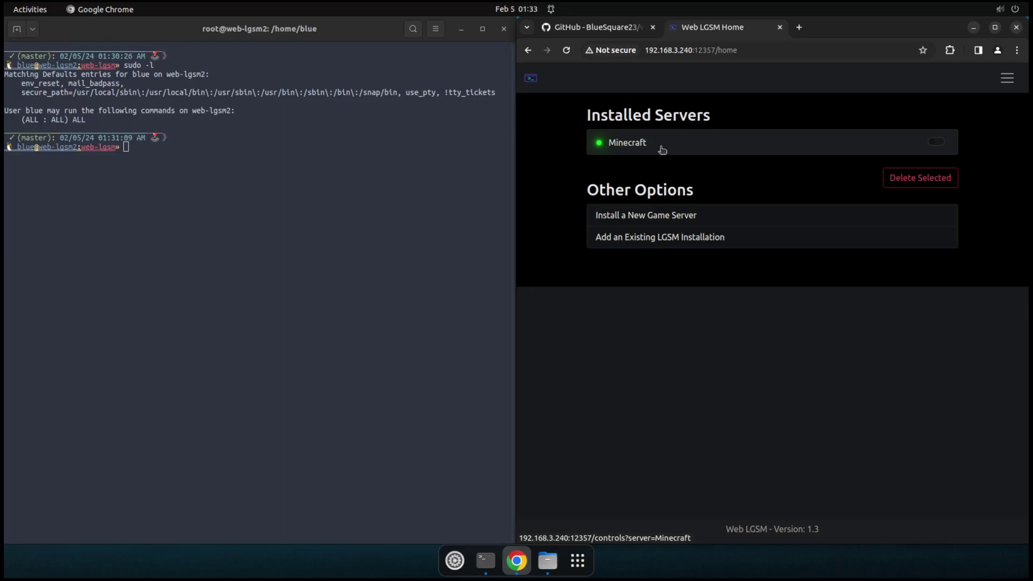
click(661, 148)
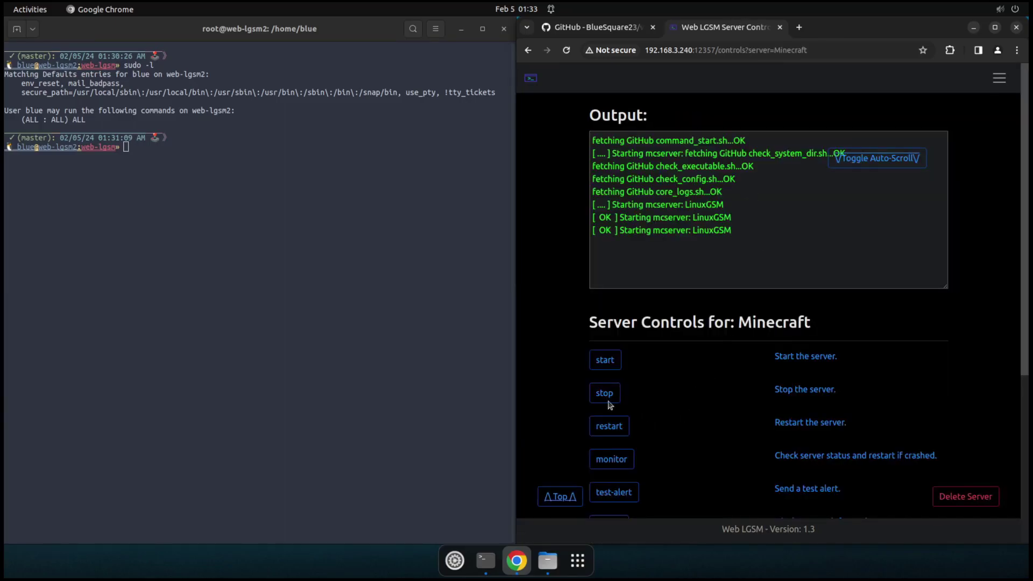
click(604, 393)
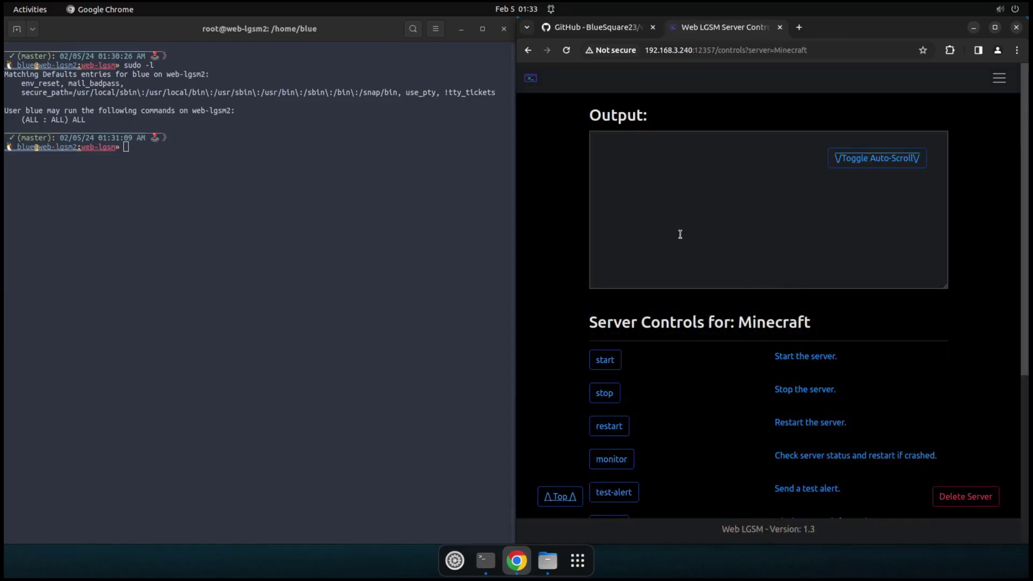
Step: Run killall -9 java in the terminal, then reopen the Minecraft controls in Web LGSM
click(259, 245)
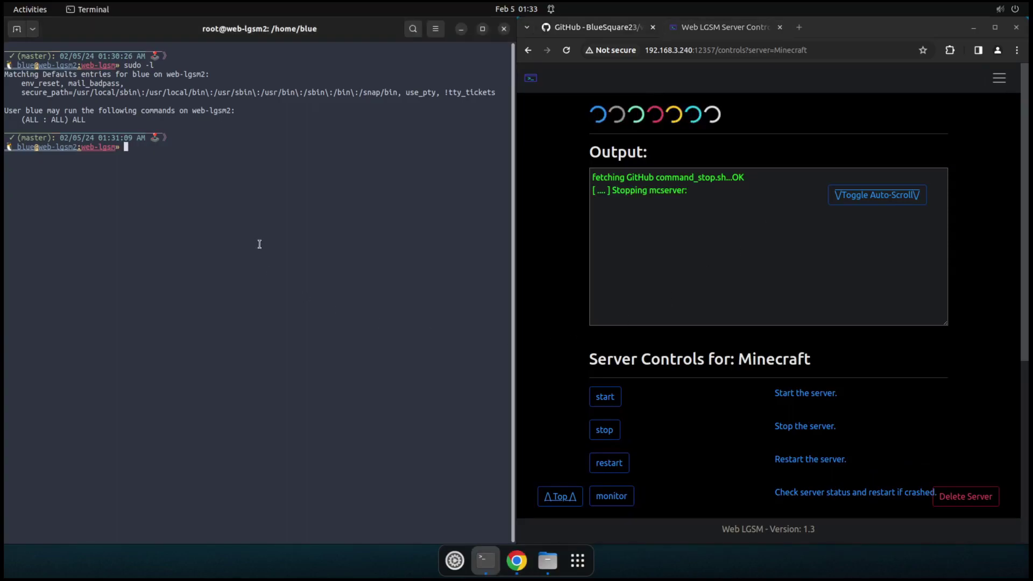
text(ki)
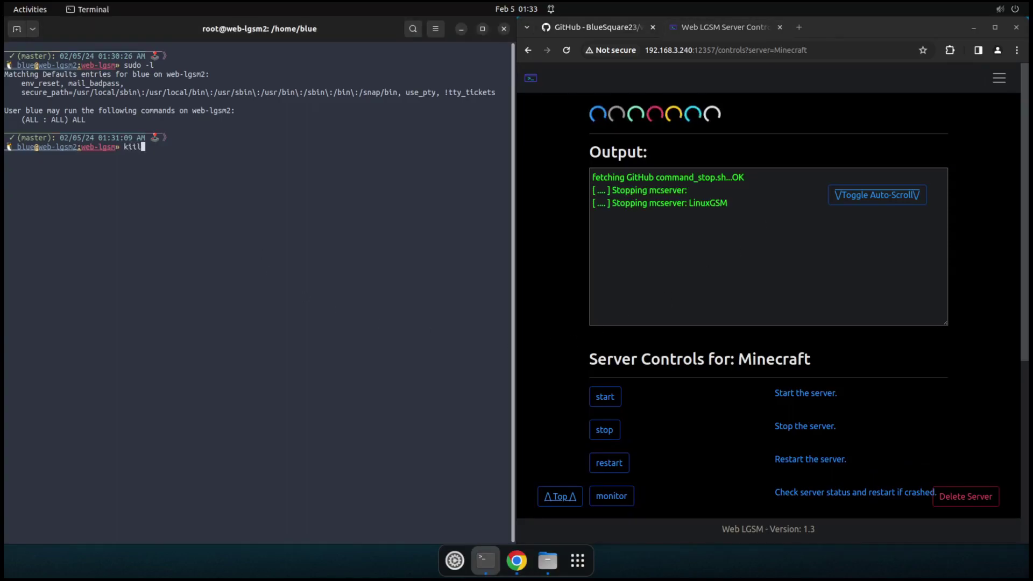
text(ll)
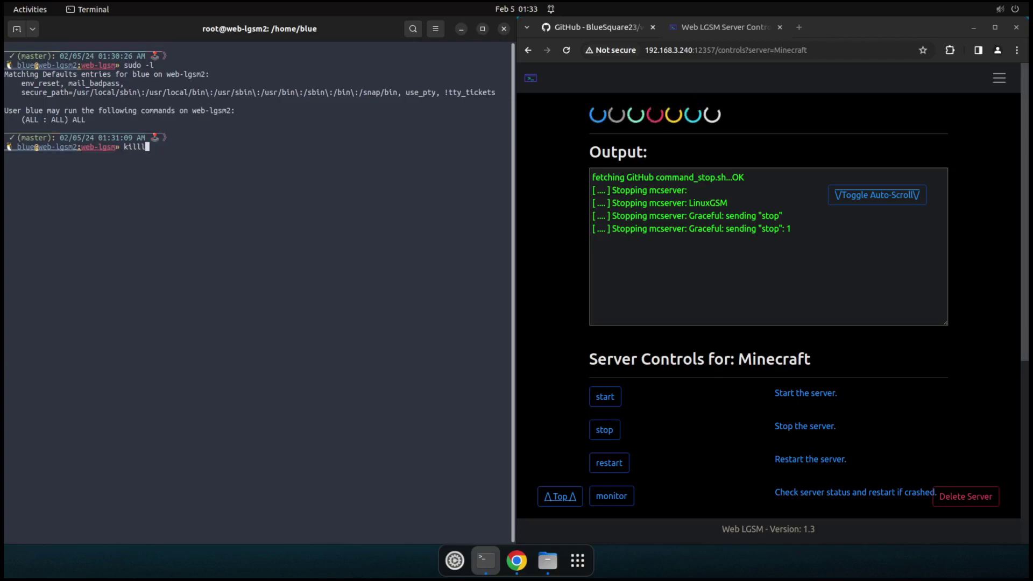
text(all -9 java)
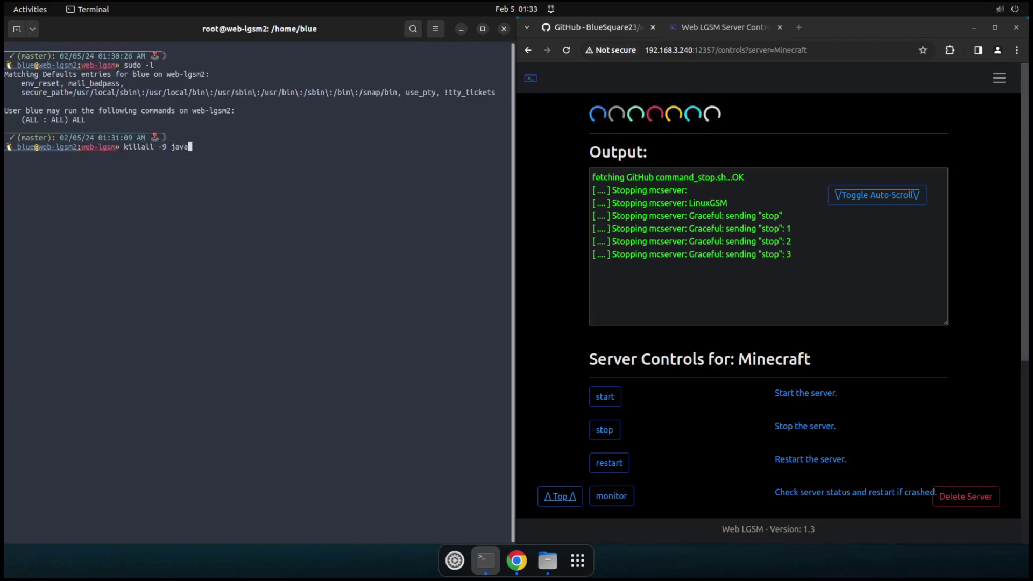
key(Return)
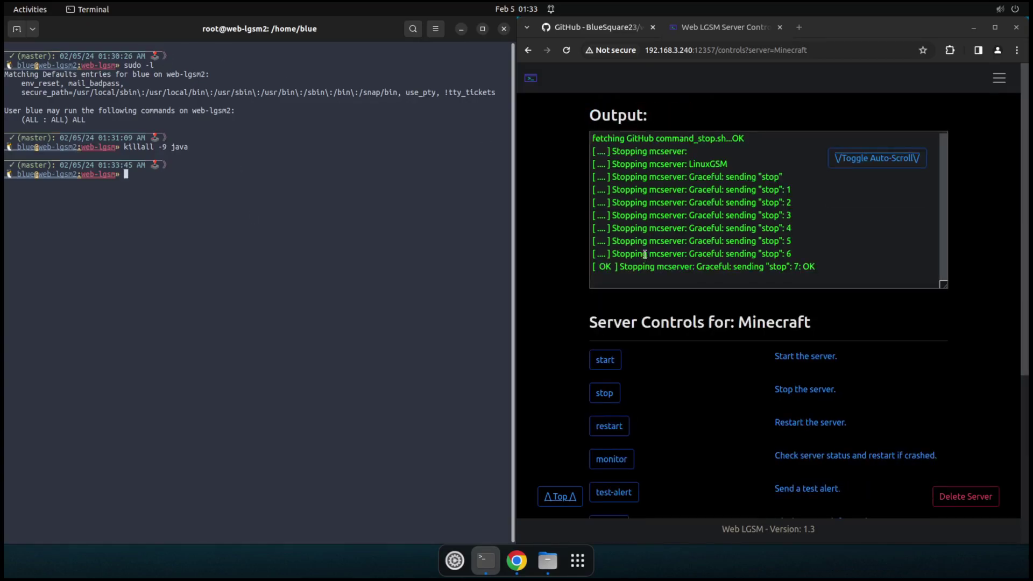
click(554, 221)
click(531, 82)
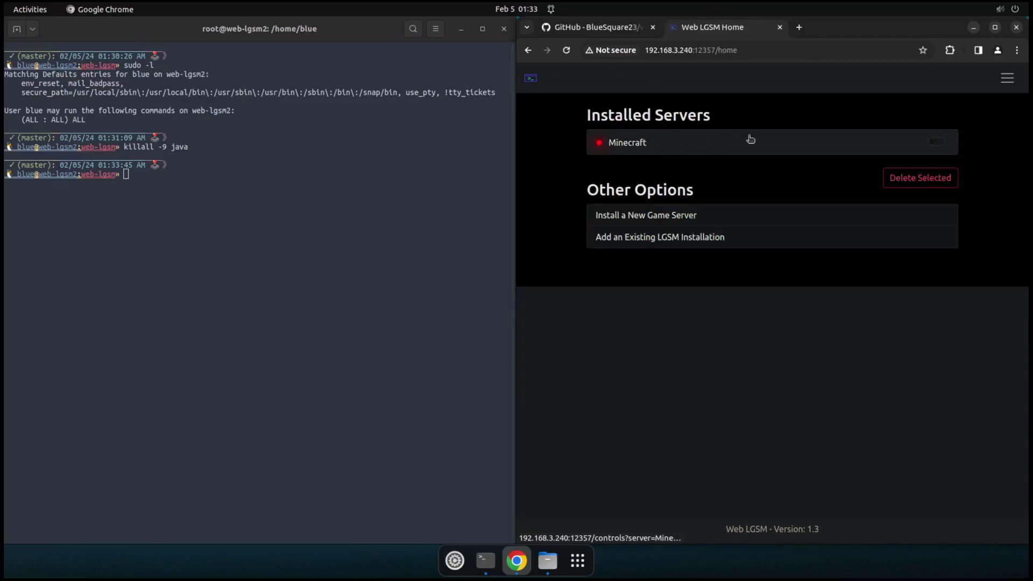
click(660, 142)
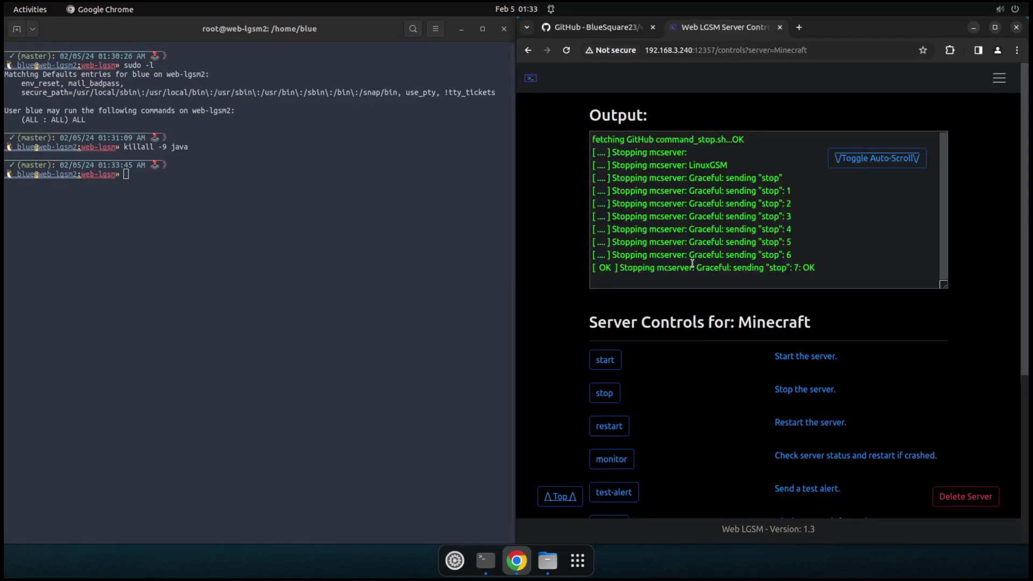
Step: Run monitor on mcserver, which reports no lockfile found, then return Home
scroll(720, 391, down, 5)
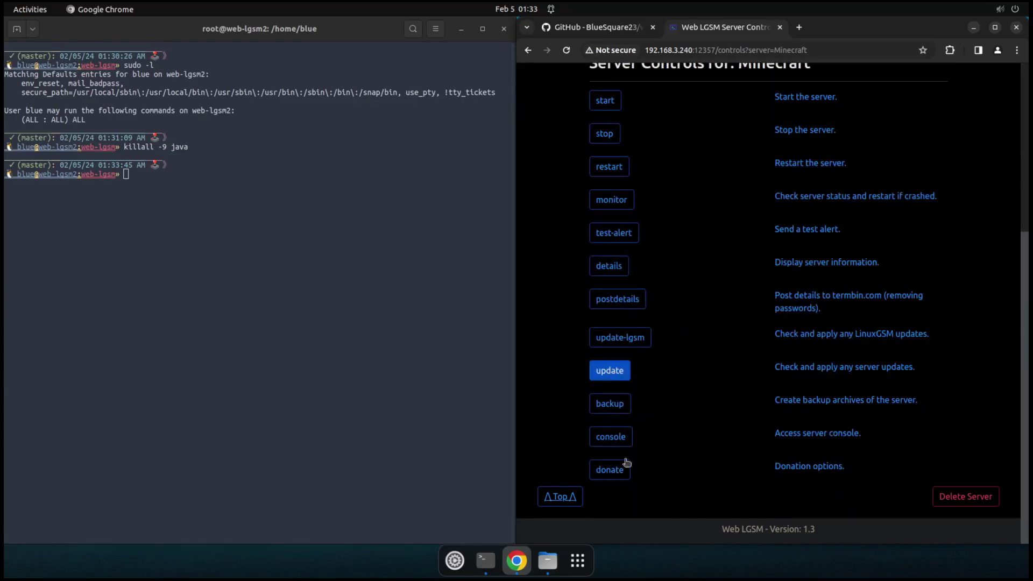
click(627, 206)
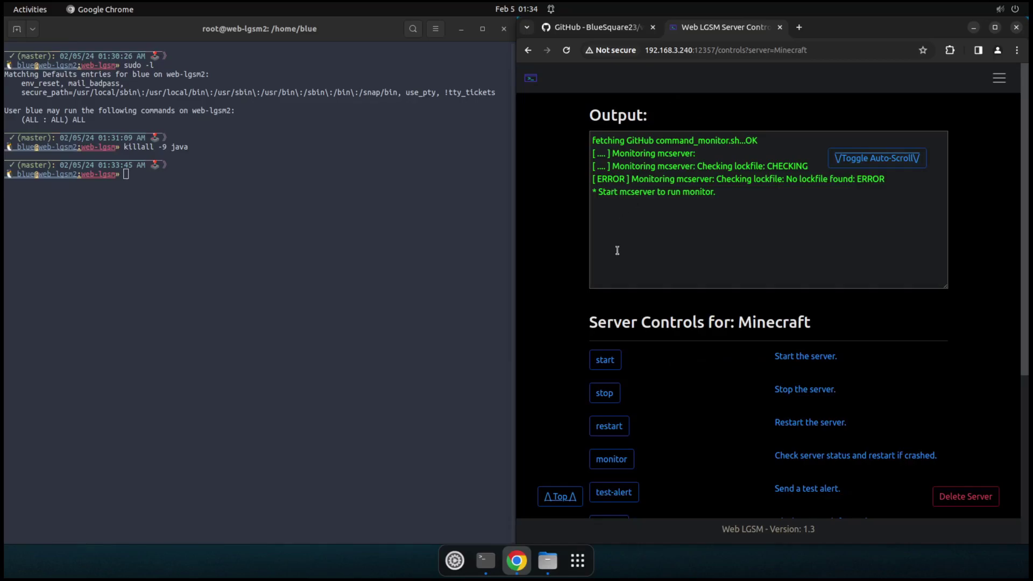
scroll(576, 266, down, 2)
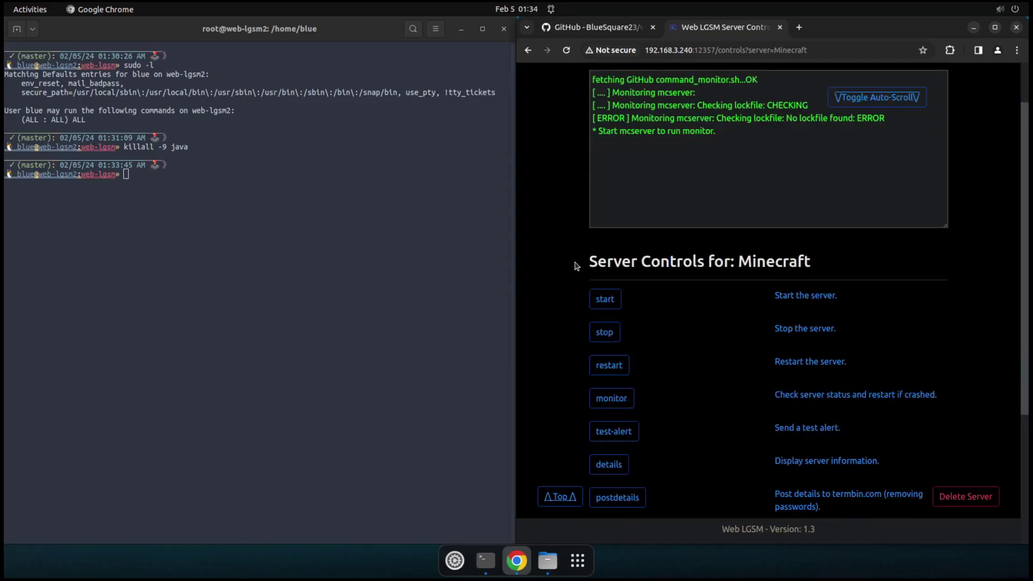
scroll(575, 260, down, 3)
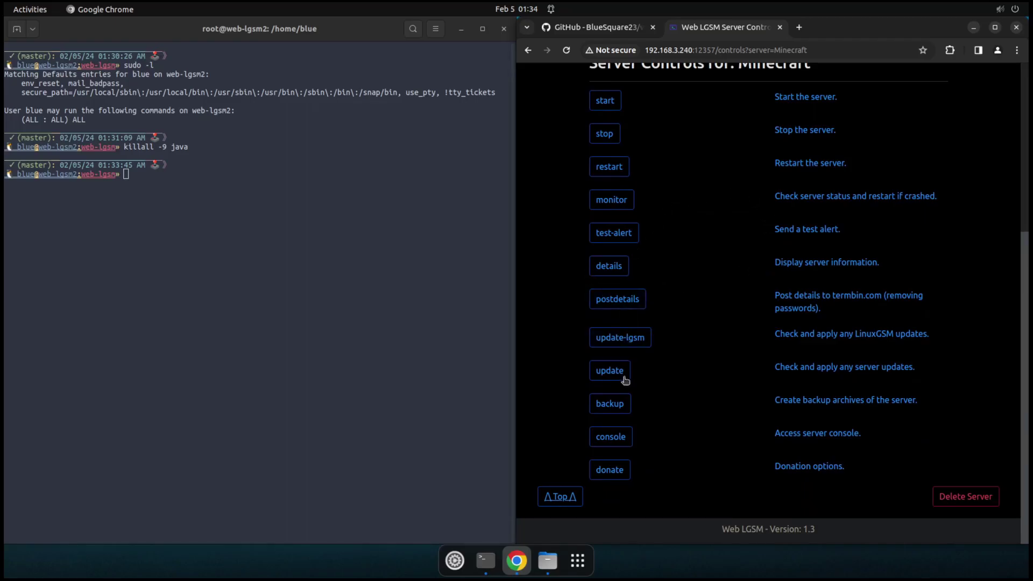
scroll(572, 312, up, 4)
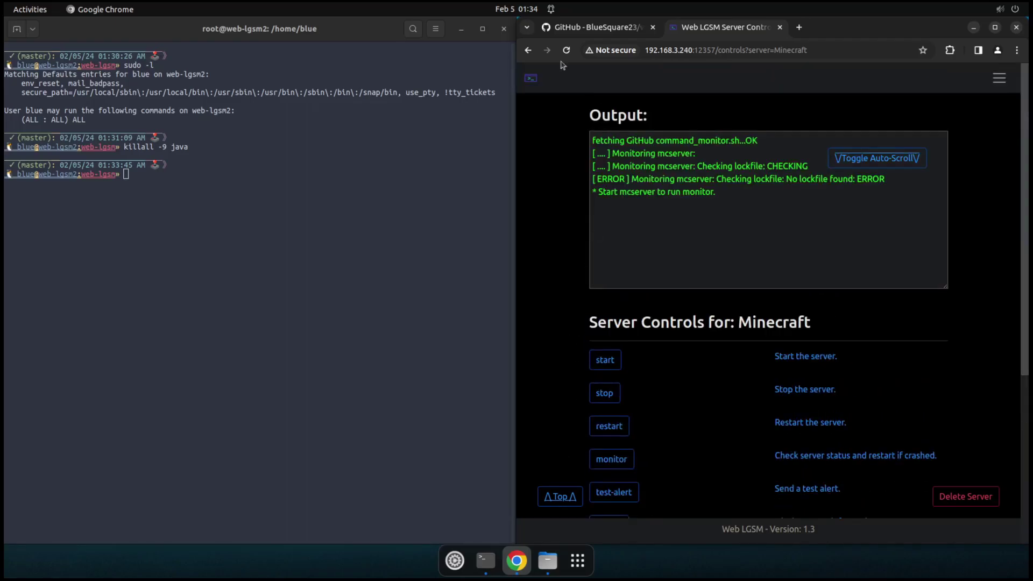
click(531, 79)
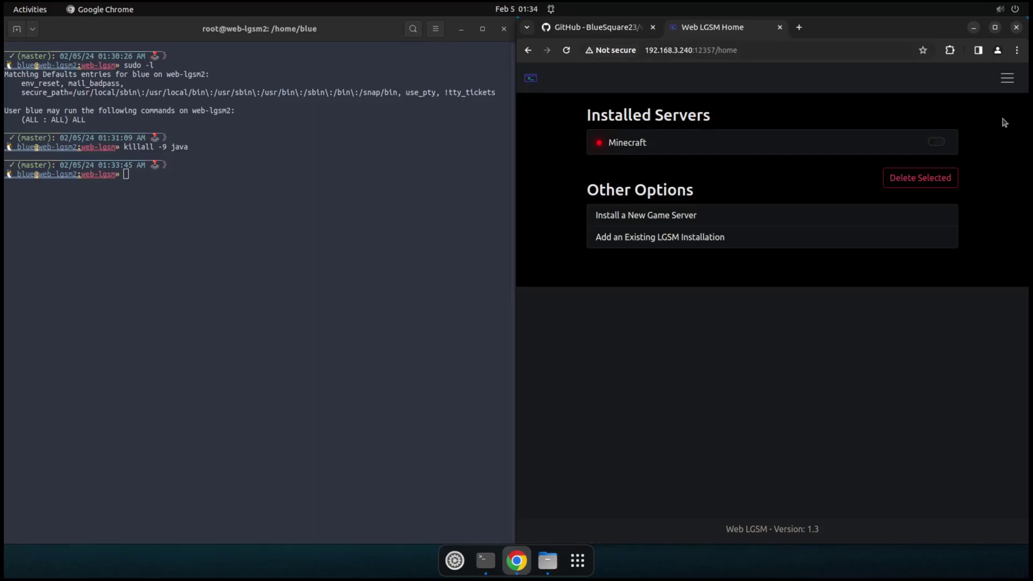
Step: Glance at Settings, then open the Minecraft controls and highlight the current green output text
click(1007, 78)
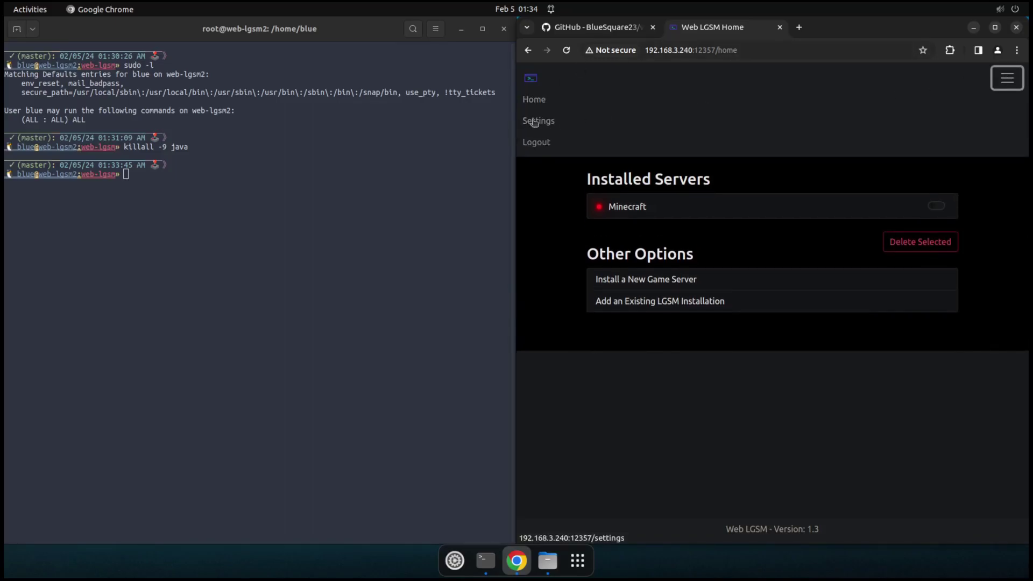
click(535, 123)
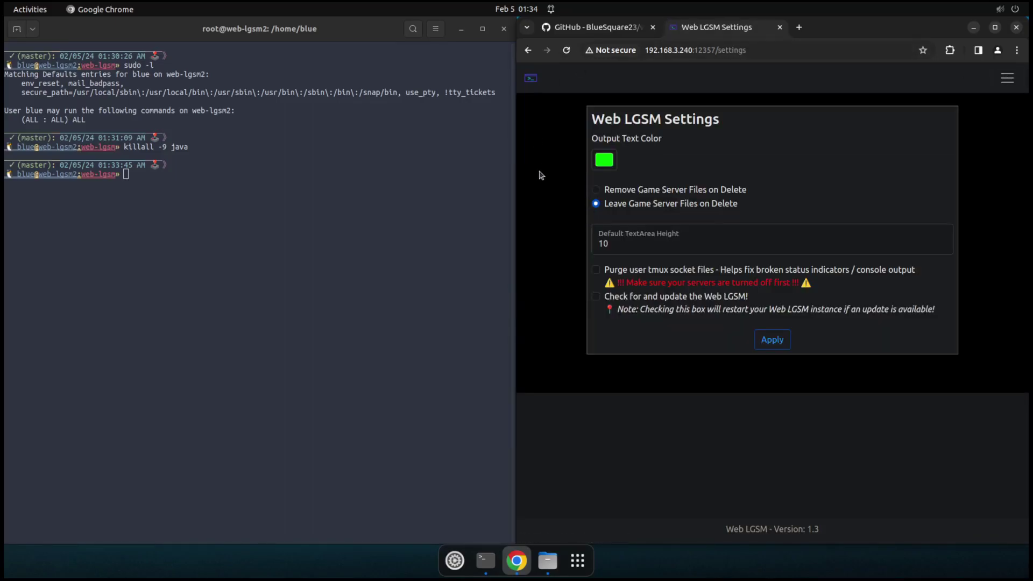
click(533, 81)
click(643, 143)
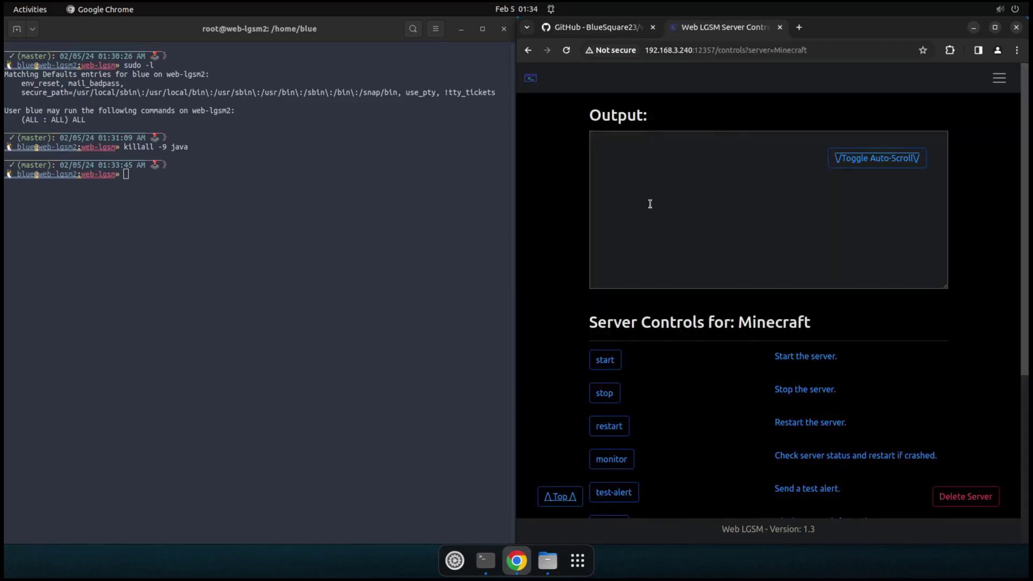
drag(702, 189, 652, 154)
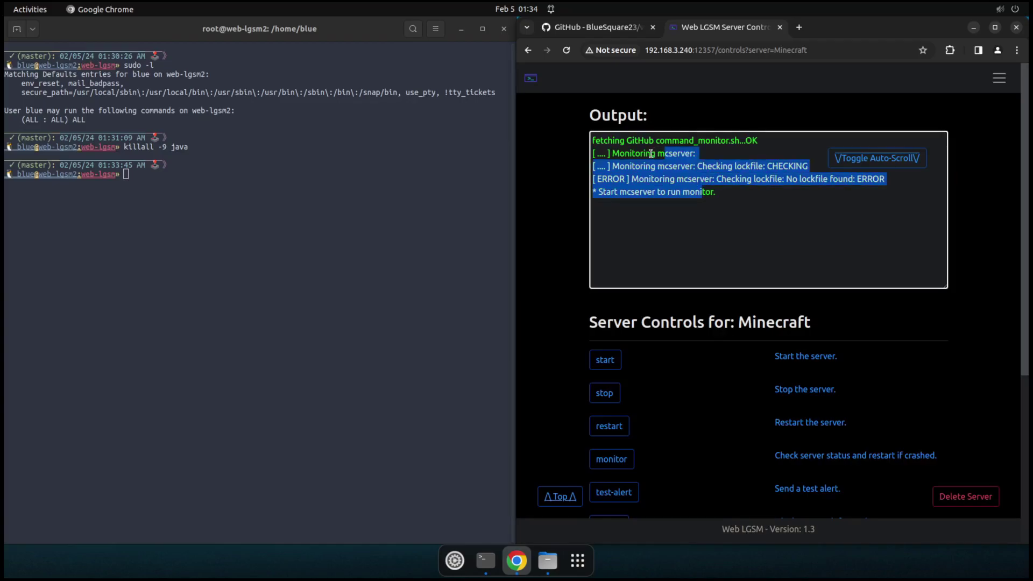
click(674, 169)
Step: In Settings, set Output Text Color to blue (0,17,255) and apply it
click(999, 78)
click(545, 128)
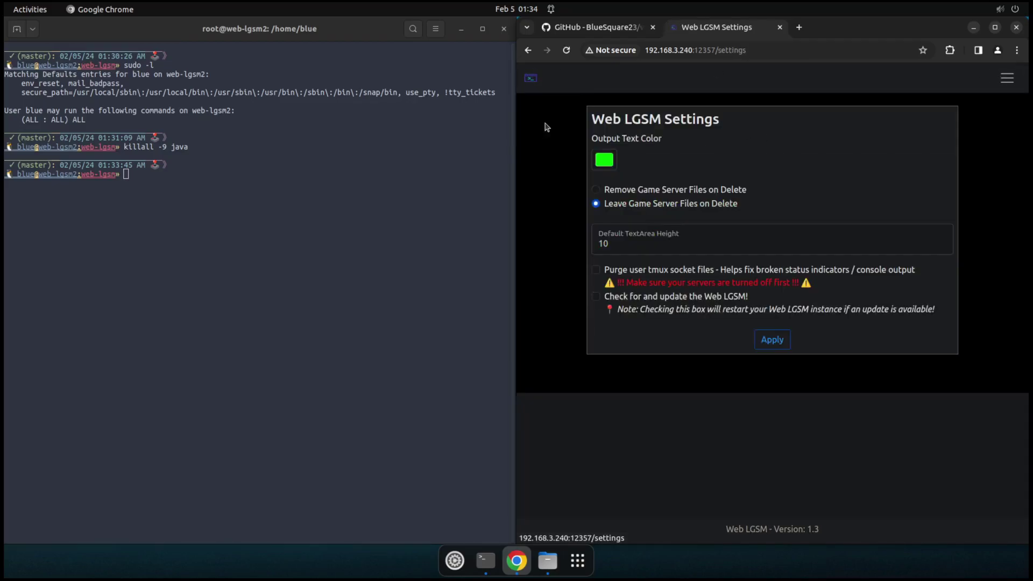
click(605, 160)
click(663, 258)
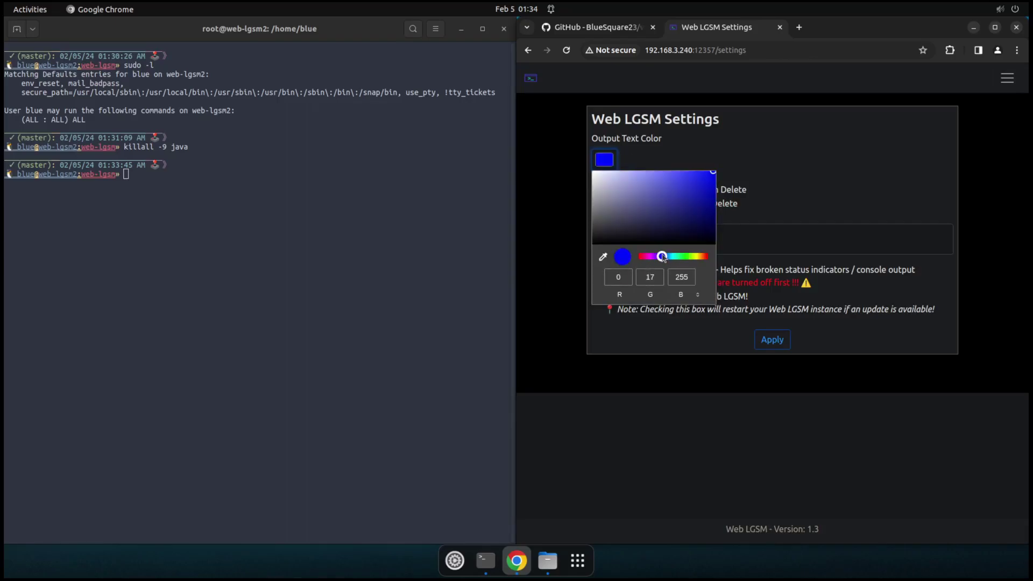
click(774, 340)
click(774, 340)
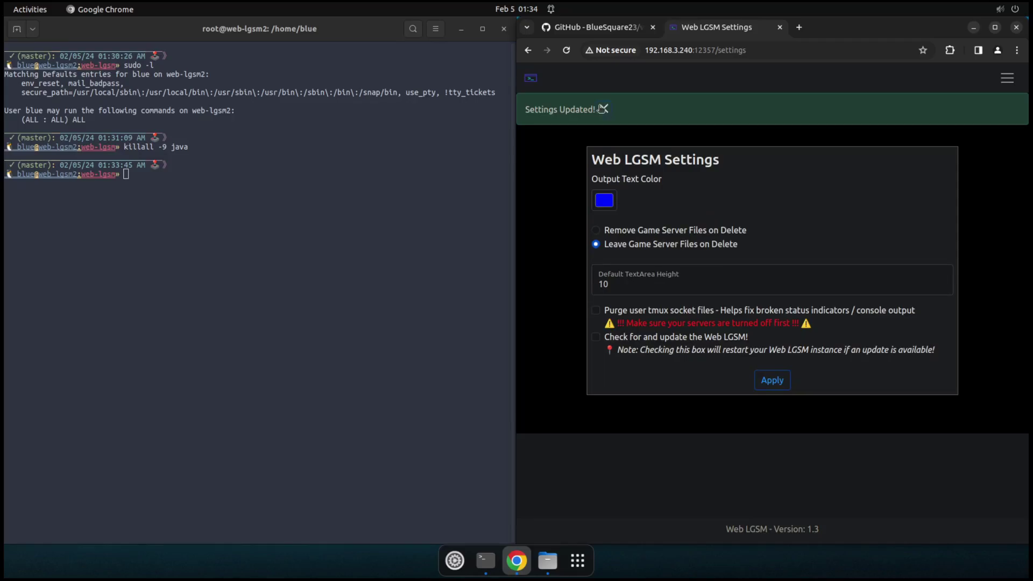
click(604, 109)
Step: Reopen the Minecraft controls and highlight the output to show it now appears blue
click(530, 78)
click(657, 142)
drag(694, 187, 625, 141)
click(657, 165)
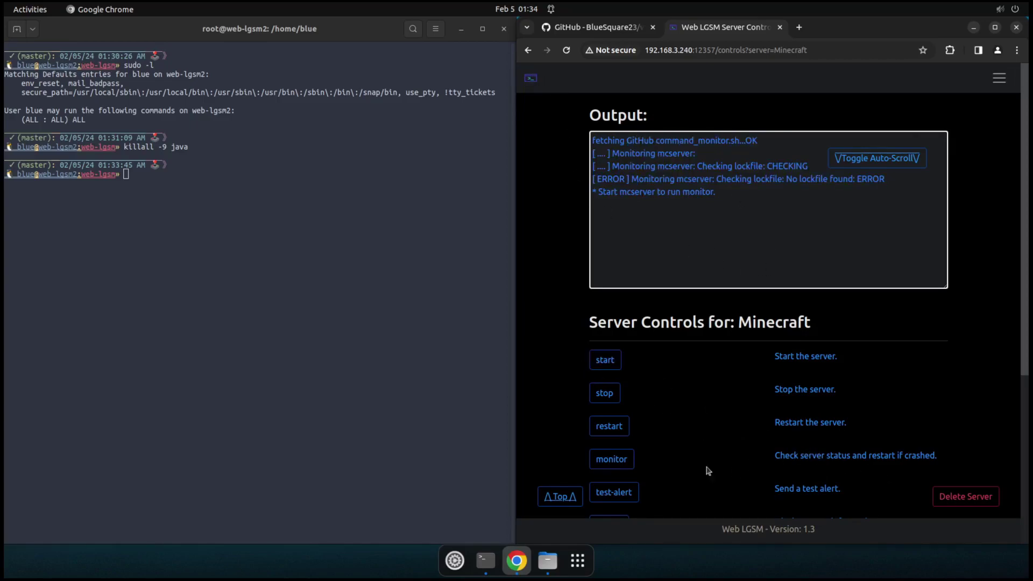
click(530, 78)
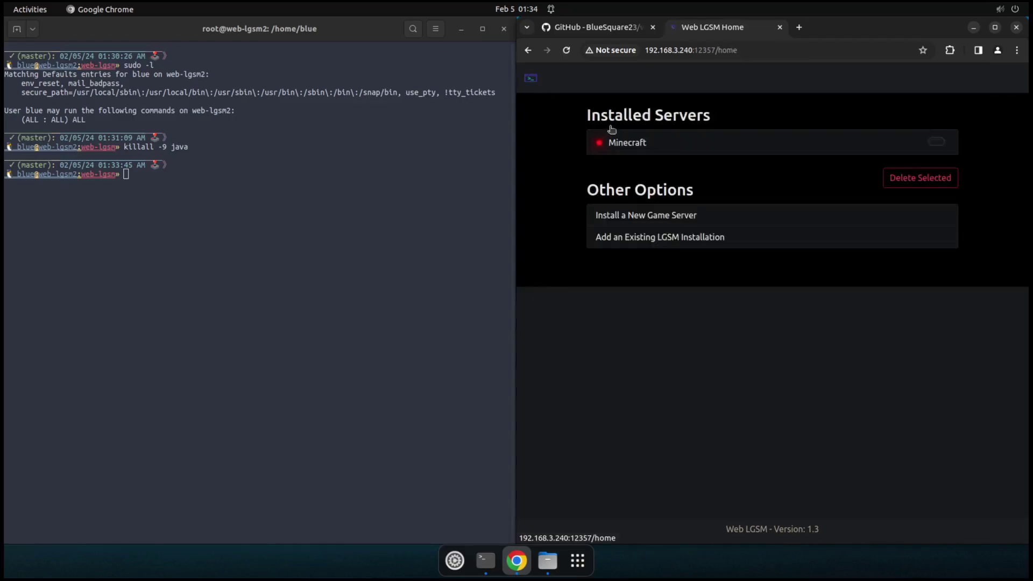
click(1003, 84)
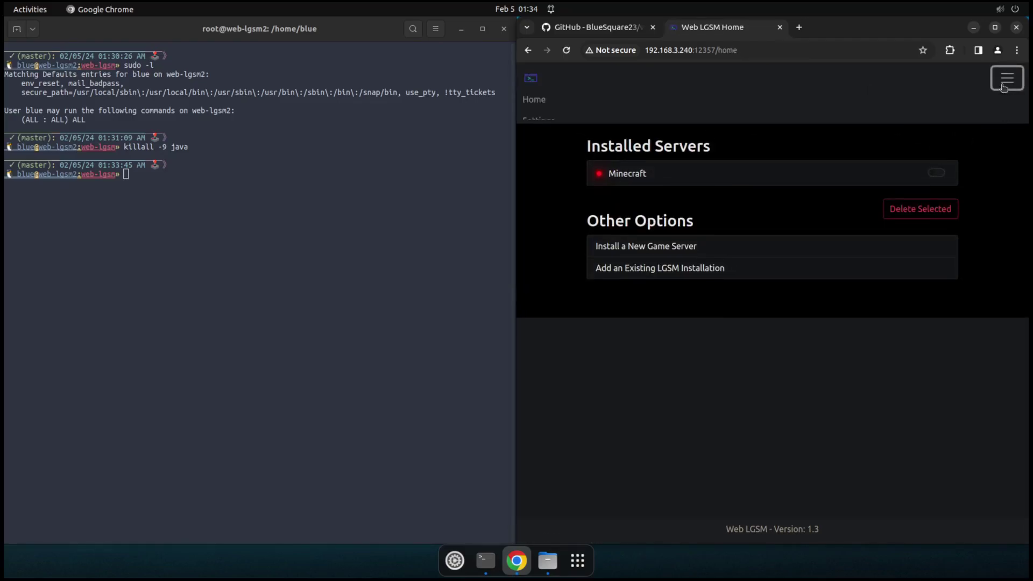
click(539, 125)
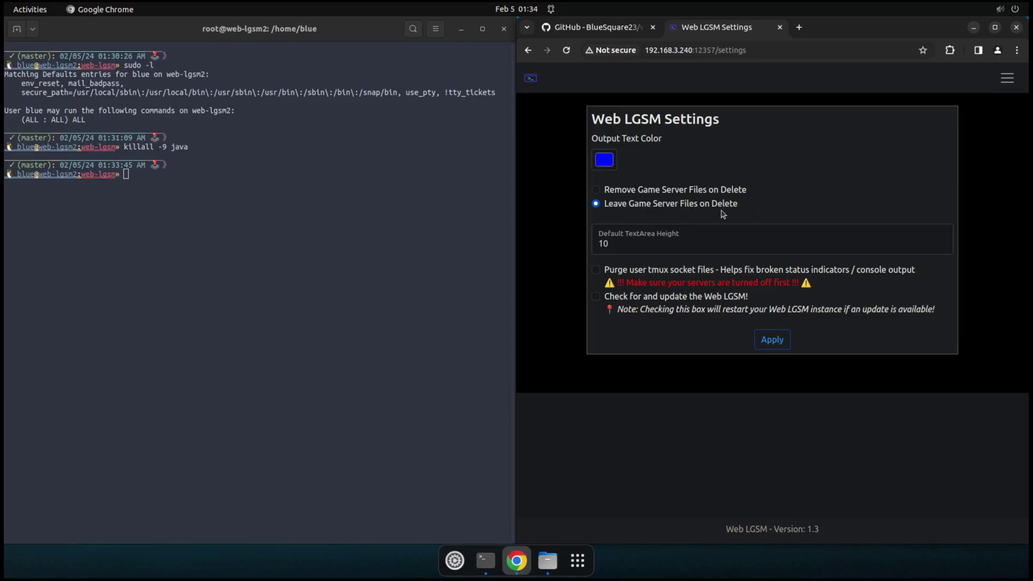
click(234, 250)
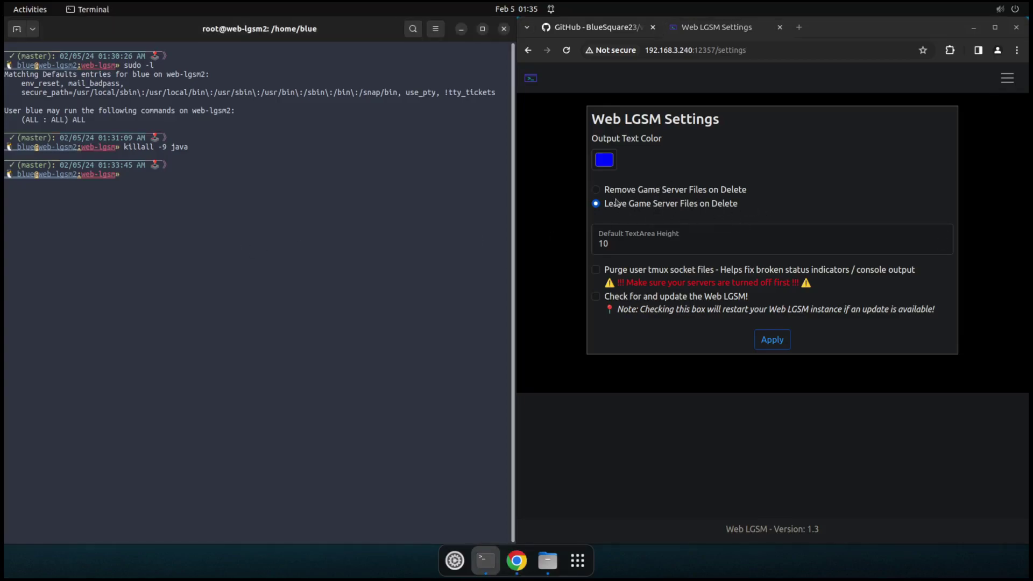
click(596, 191)
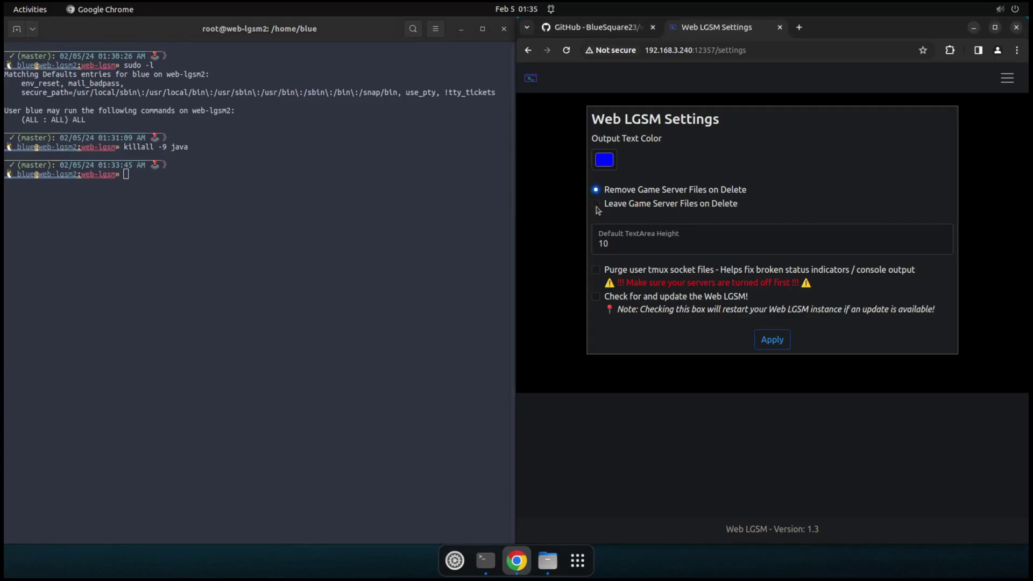
click(597, 205)
click(530, 79)
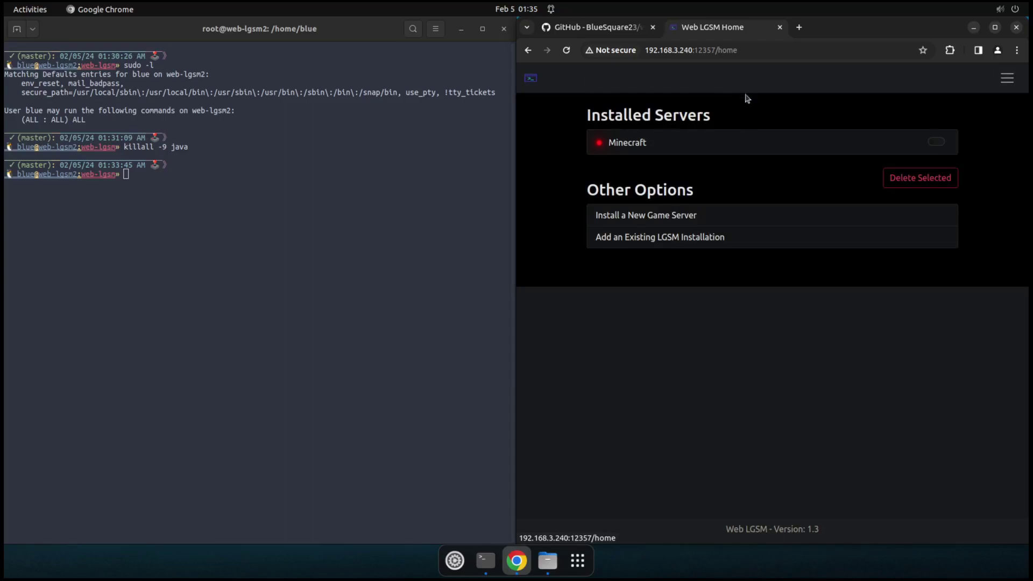
click(938, 143)
click(920, 178)
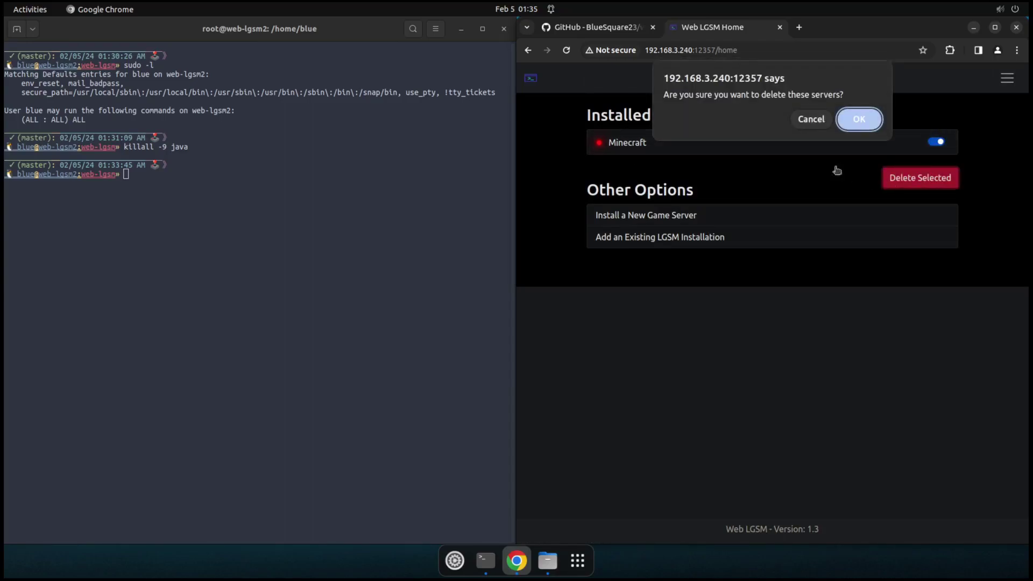
click(809, 130)
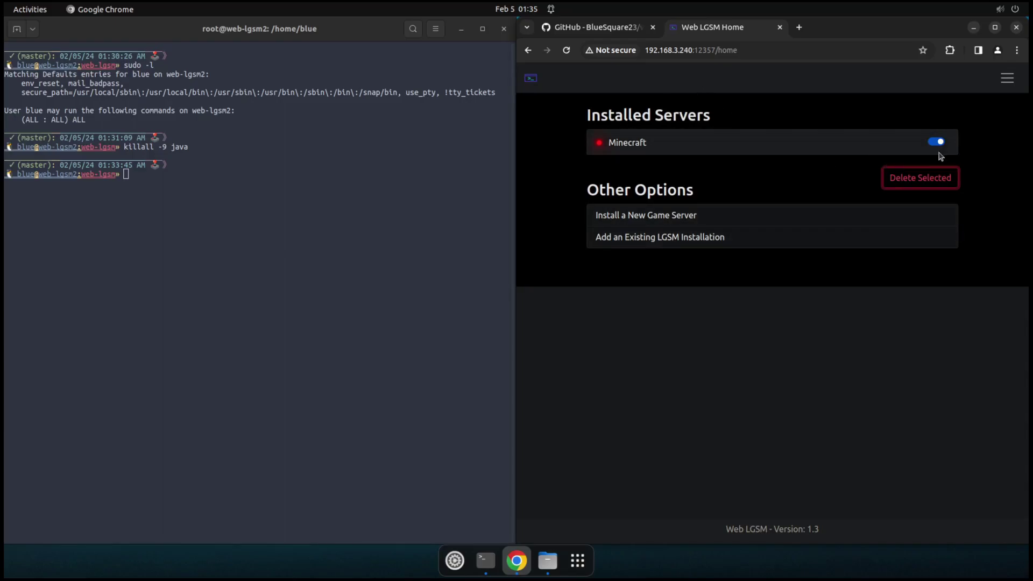
click(1008, 78)
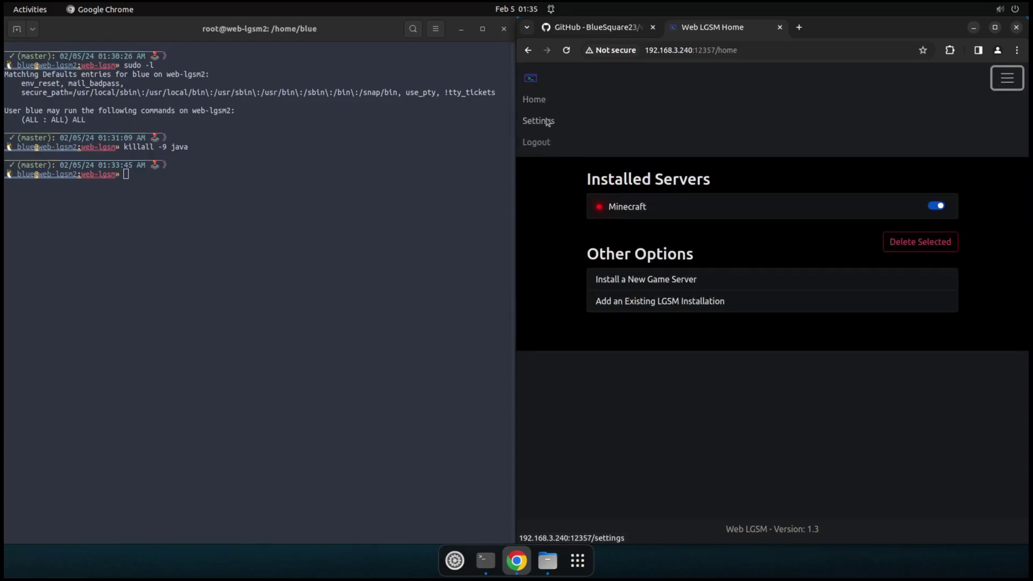
click(547, 122)
click(597, 190)
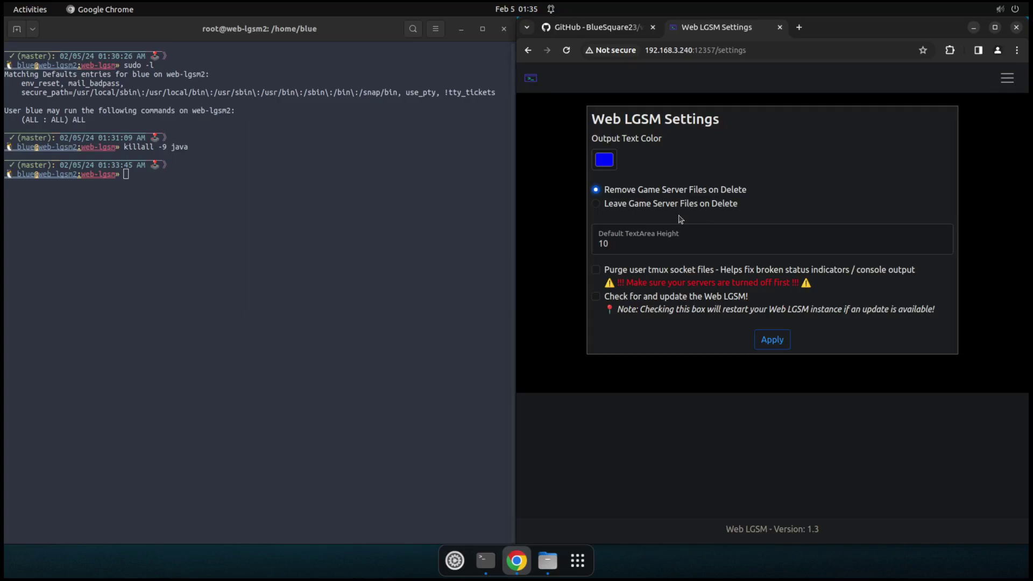
click(596, 205)
Step: Open the Minecraft controls and drag the Output box taller
click(531, 78)
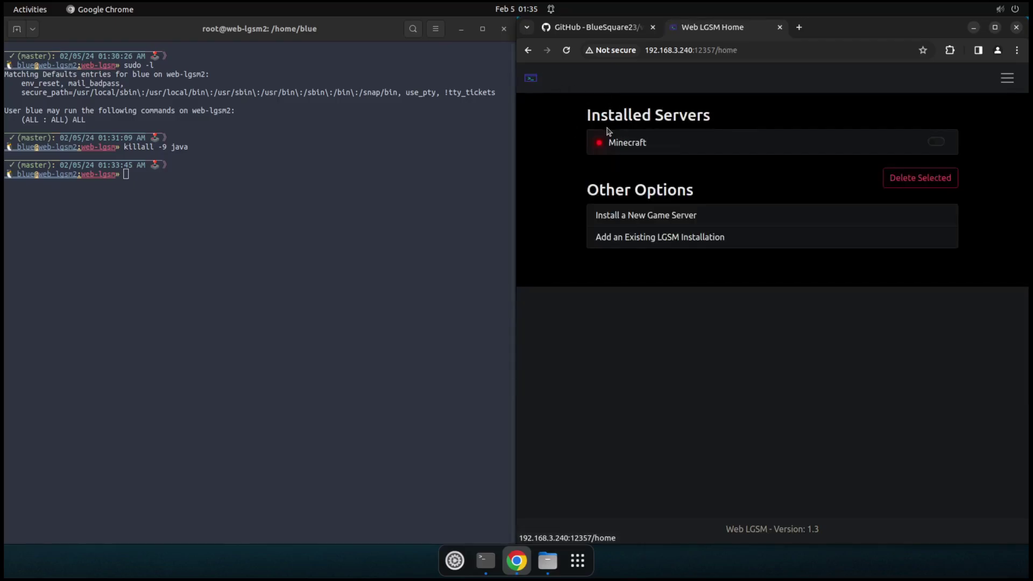
click(621, 144)
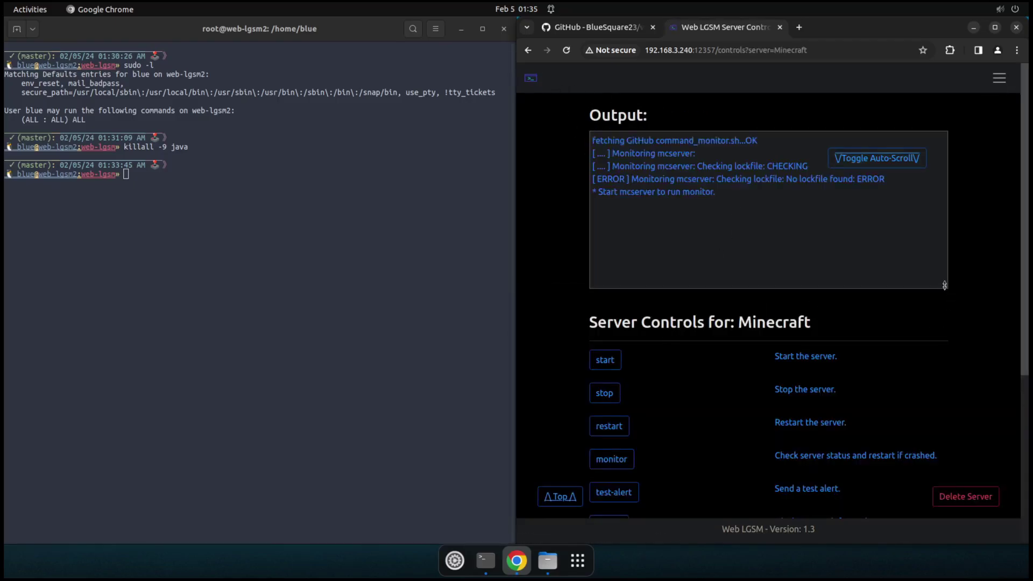
drag(945, 294, 922, 500)
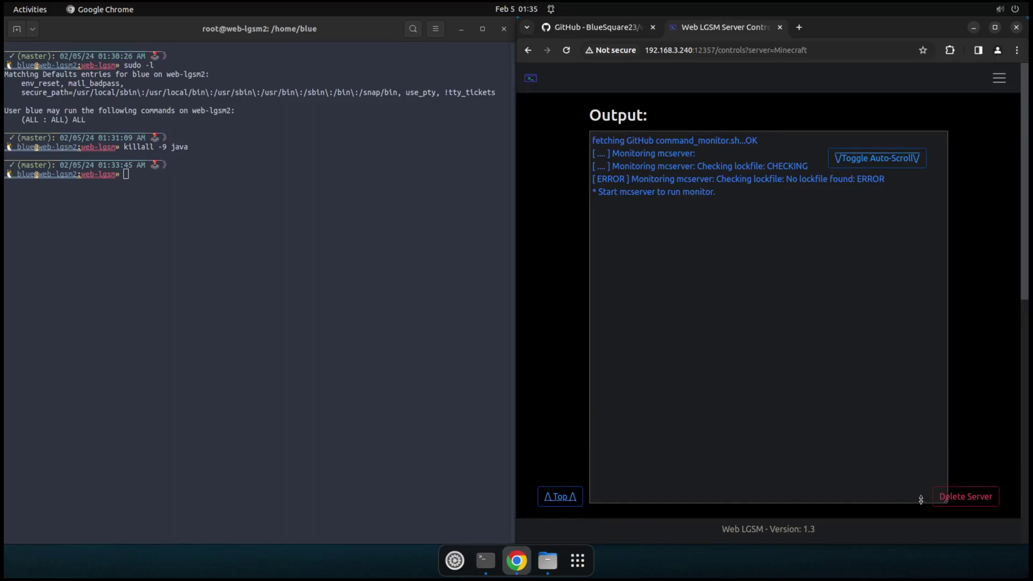
Step: Go Home and choose Settings from the hamburger navigation menu
click(532, 83)
click(1008, 79)
click(1004, 78)
click(1006, 79)
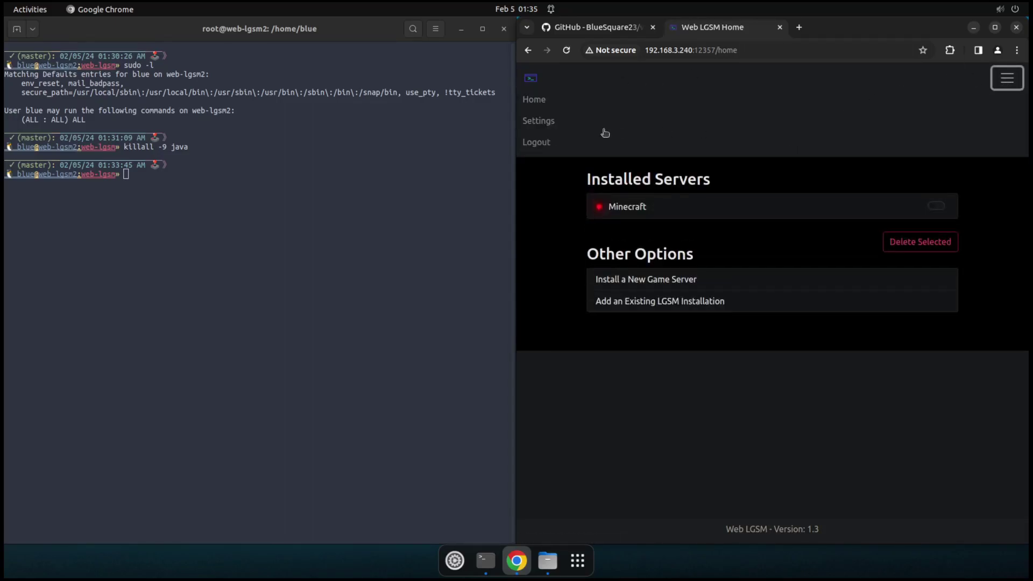
click(540, 121)
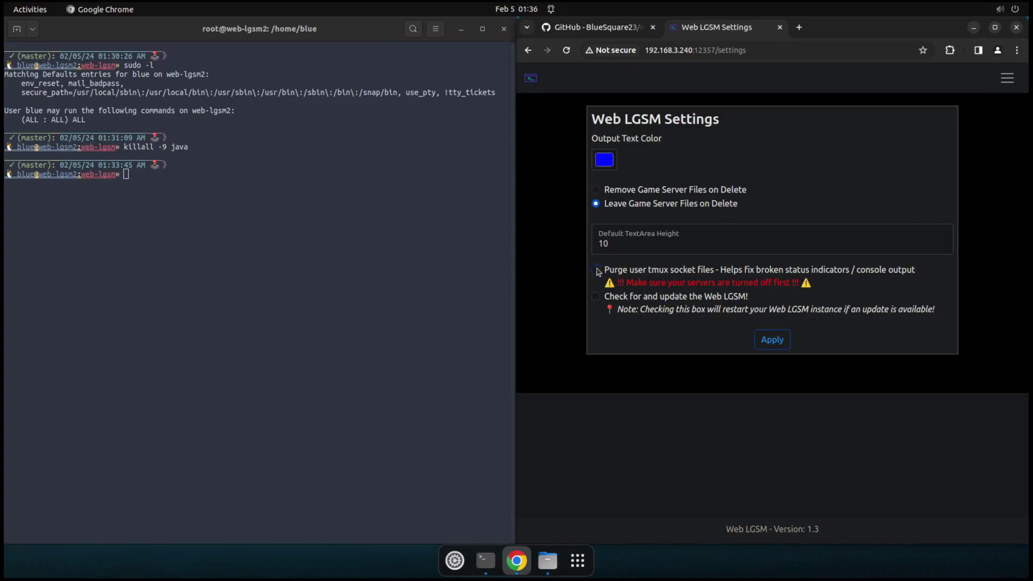
click(596, 270)
click(296, 282)
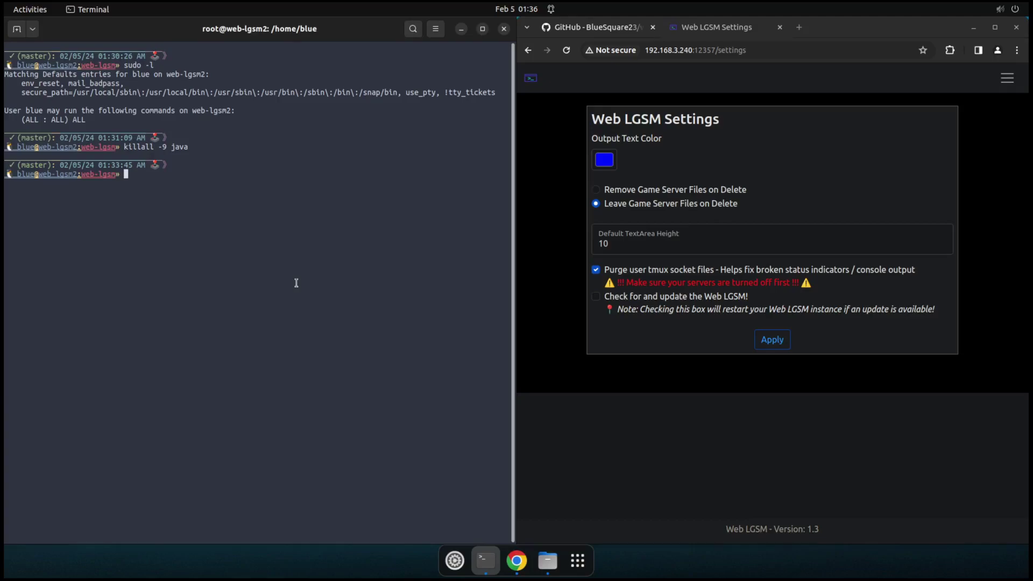
click(596, 271)
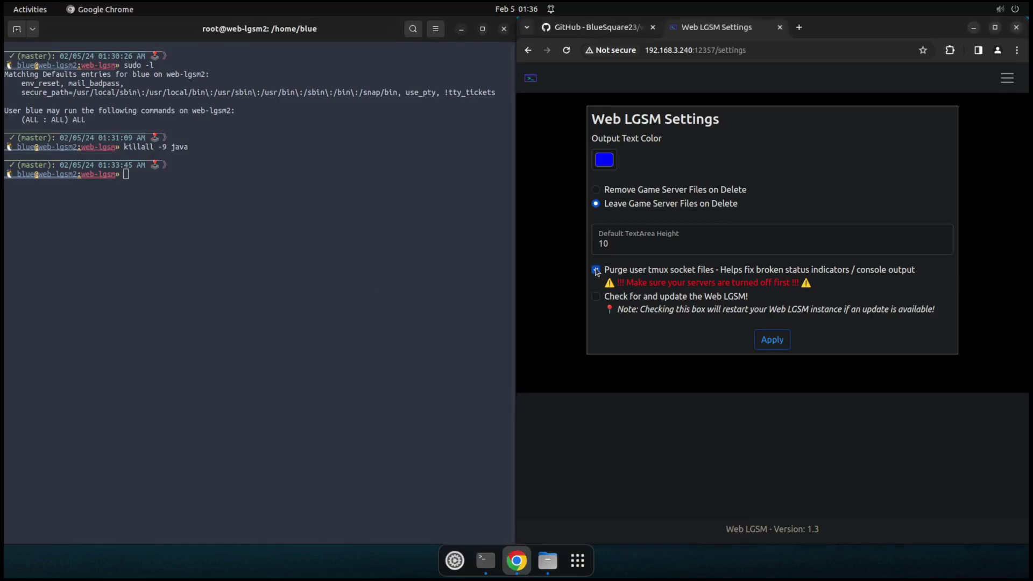
click(596, 270)
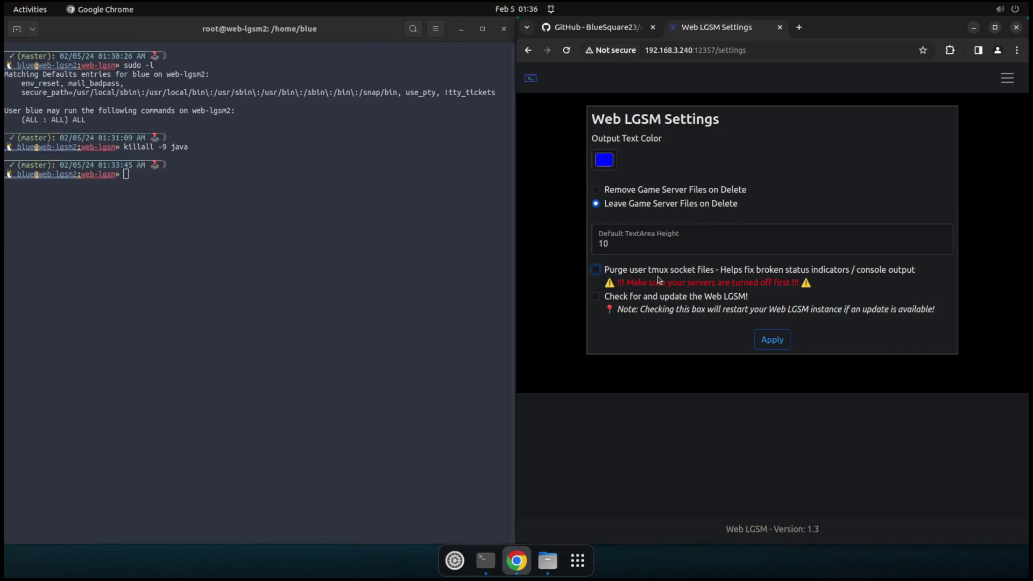
click(532, 78)
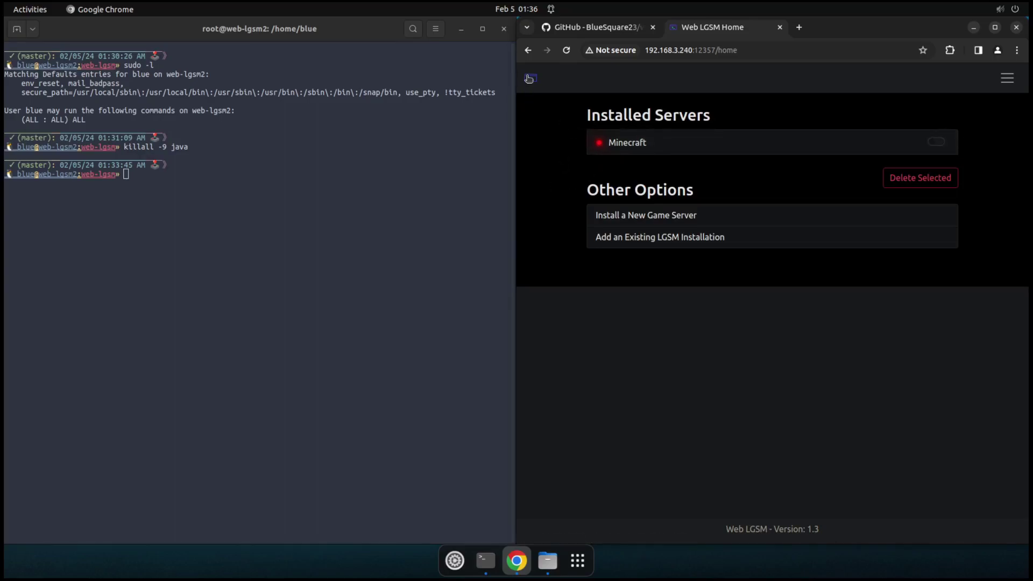
click(1008, 78)
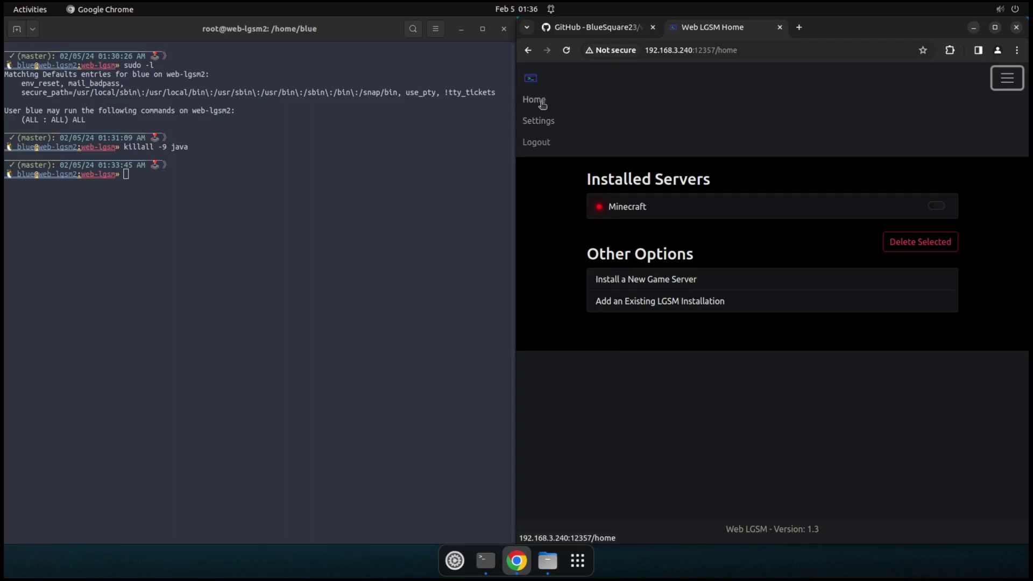
click(544, 121)
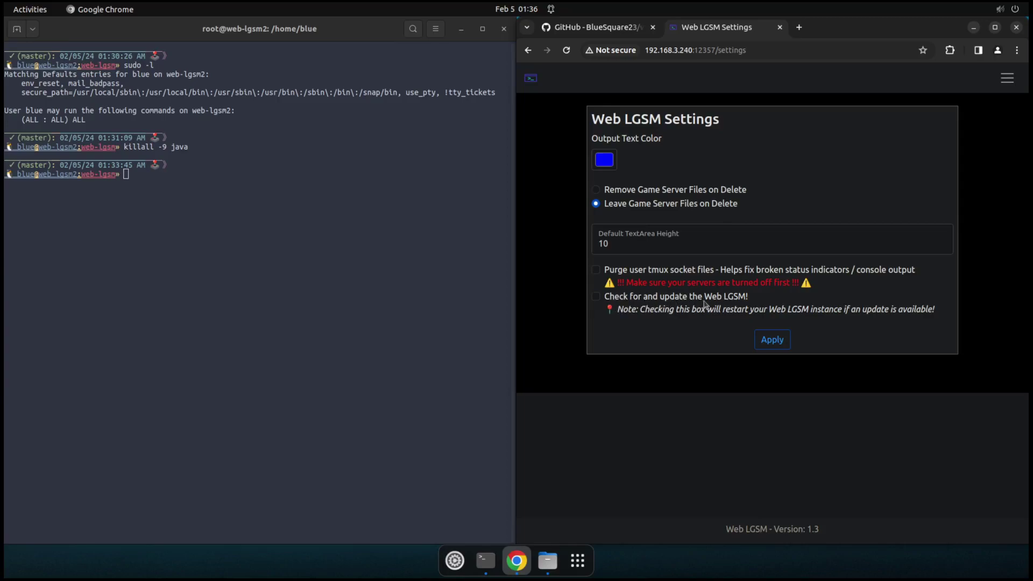
click(596, 298)
click(778, 346)
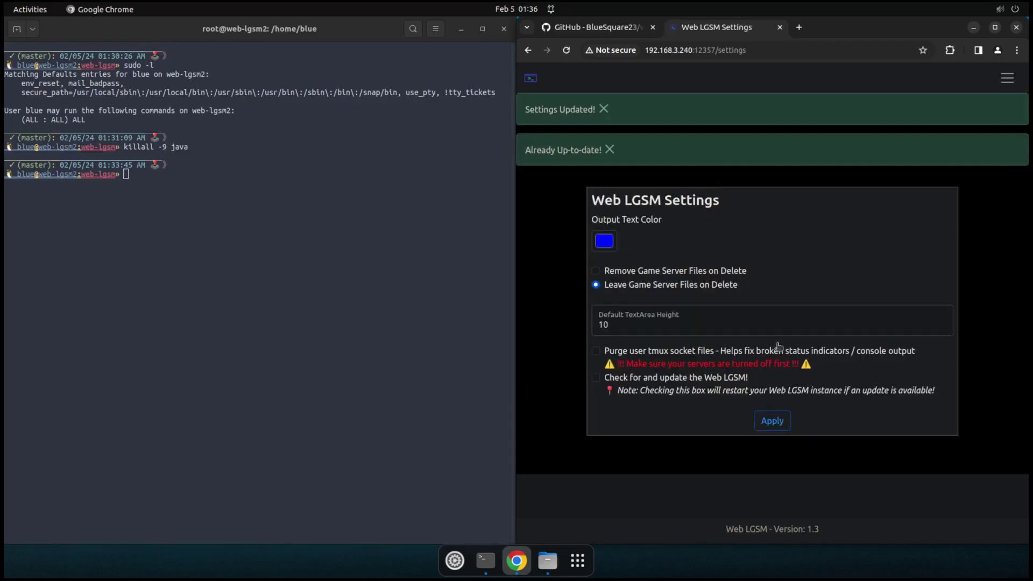
click(604, 108)
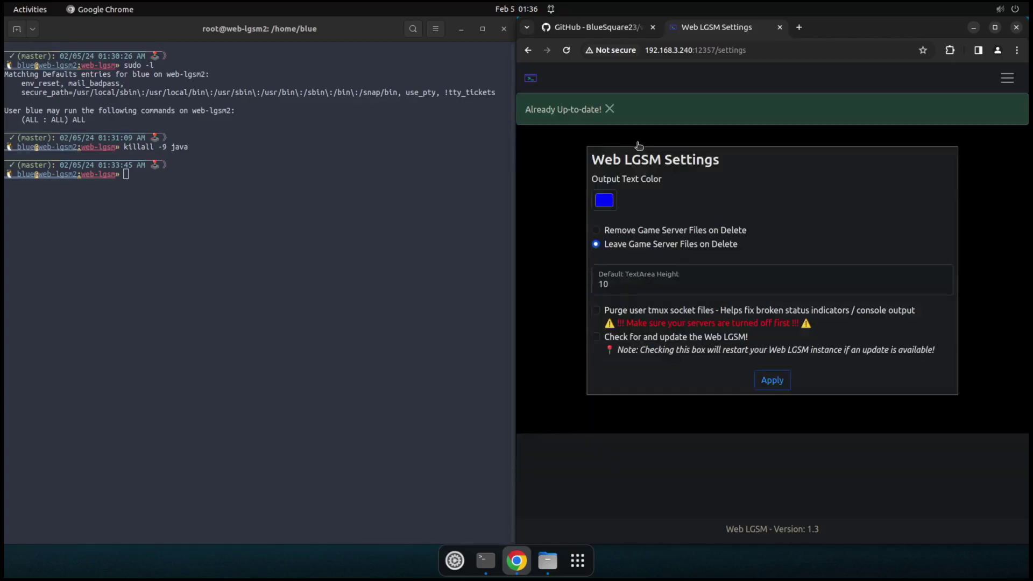
click(611, 110)
click(531, 79)
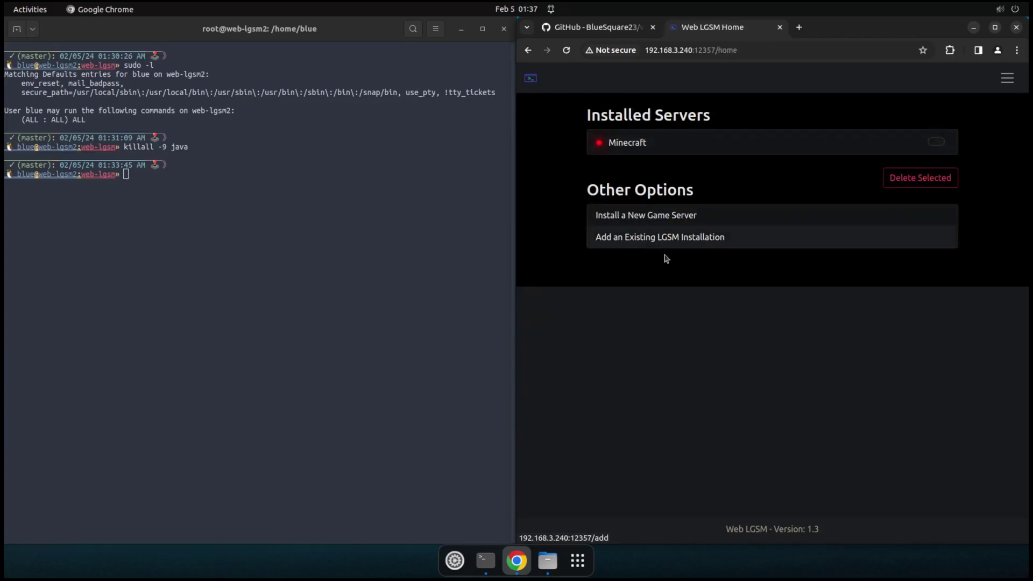
click(1006, 83)
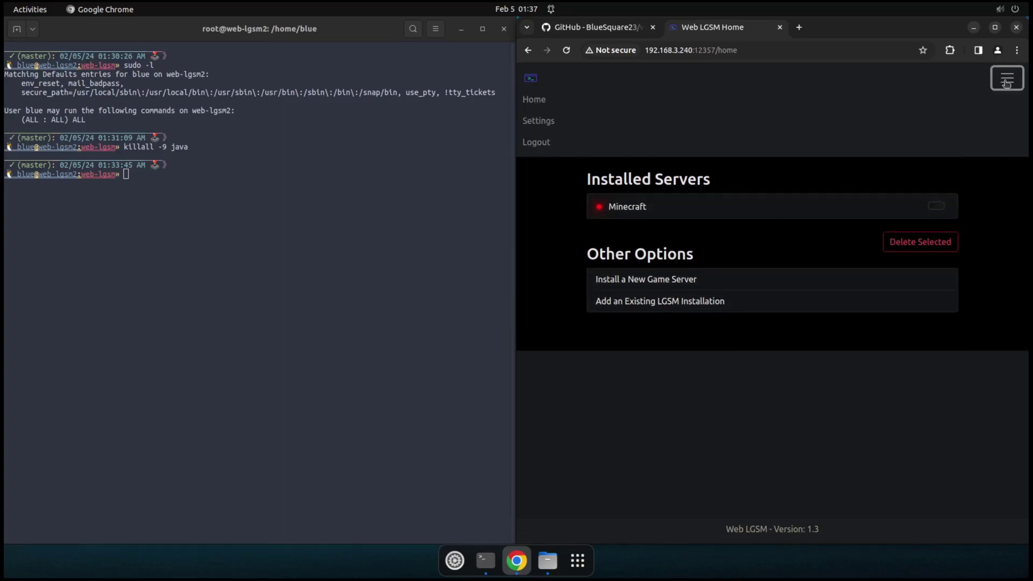
click(1006, 80)
Step: Toggle the Minecraft row, Delete Selected, confirm with OK and dismiss the deleted notice
click(689, 376)
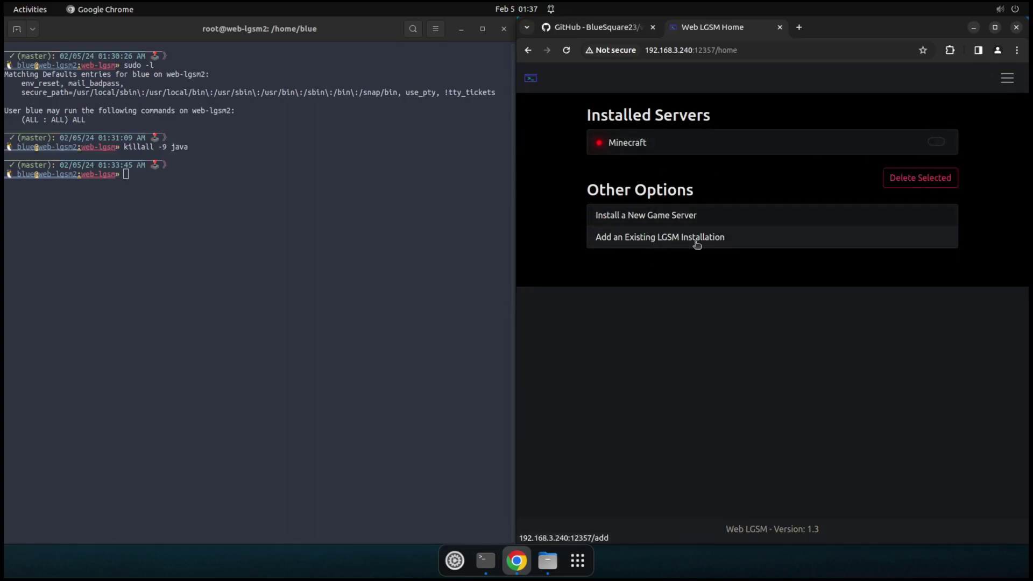
click(934, 144)
click(920, 184)
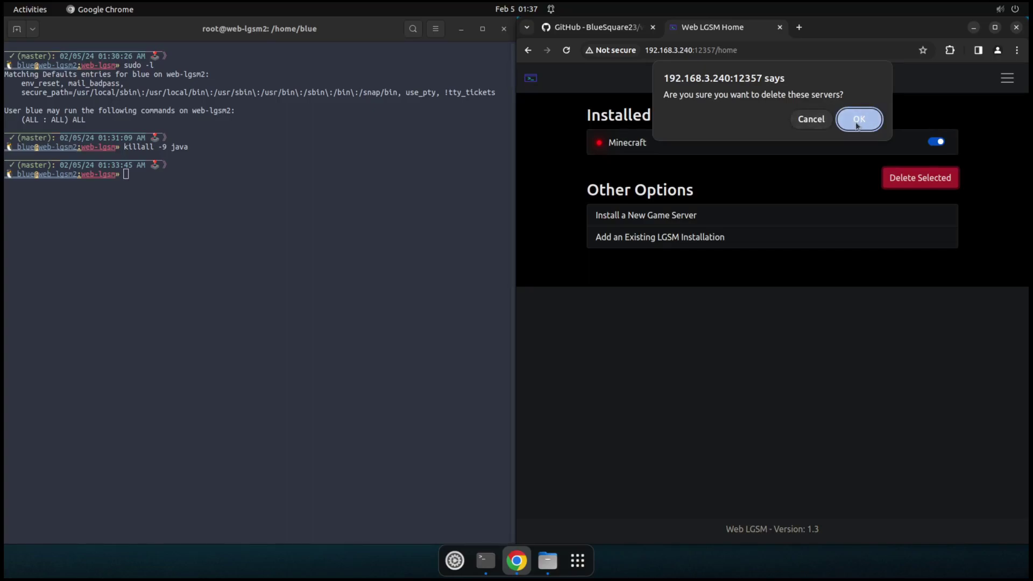
click(858, 125)
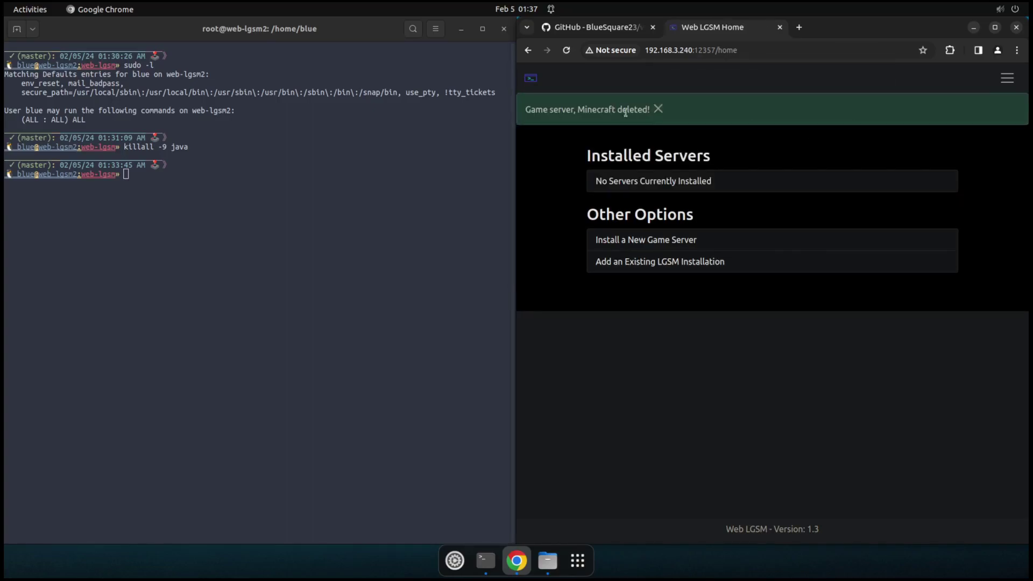
click(659, 109)
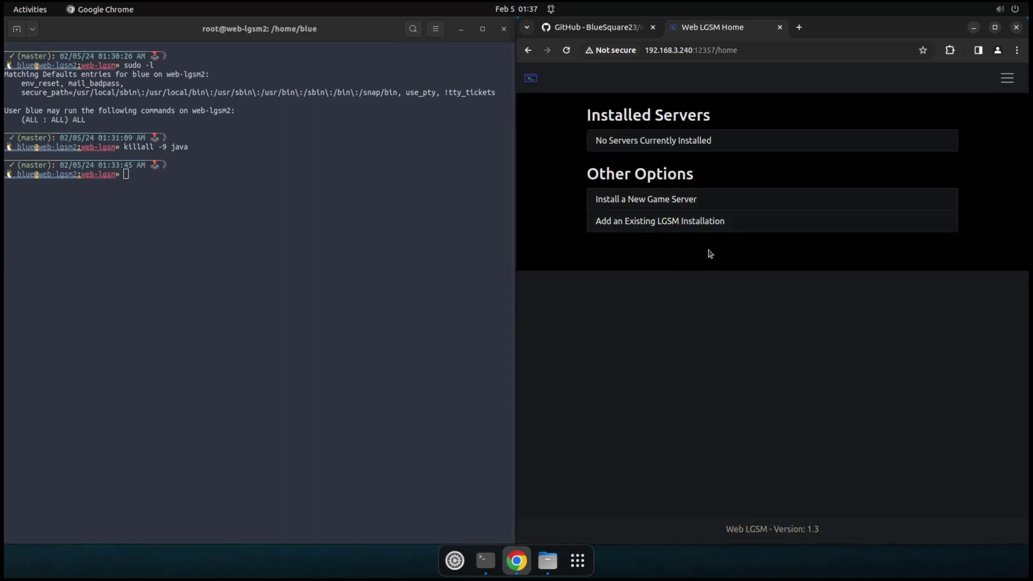
Step: Open the Add an Existing LGSM Installation form and enter the title Minecraft
click(263, 291)
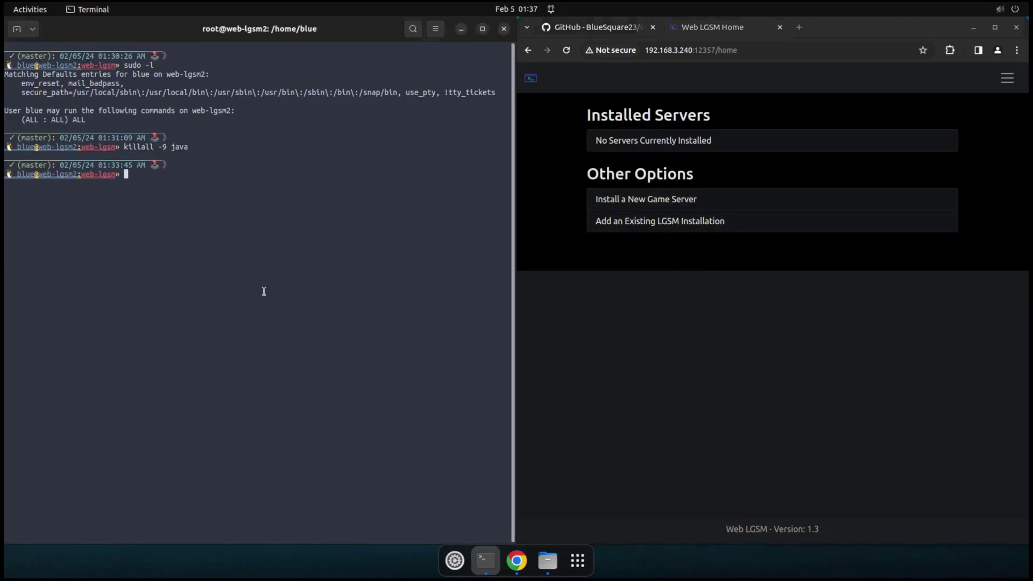
click(837, 289)
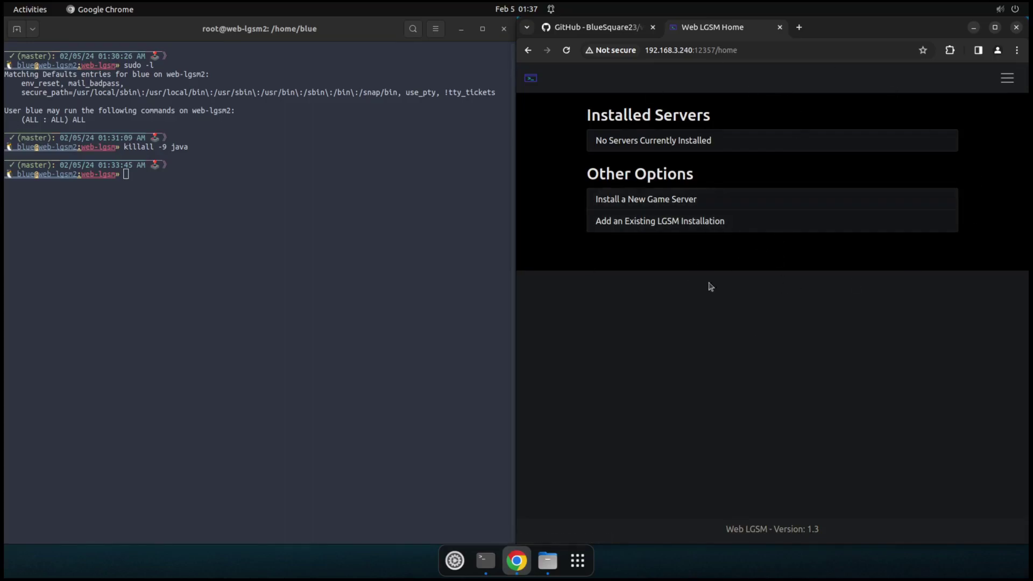
click(757, 229)
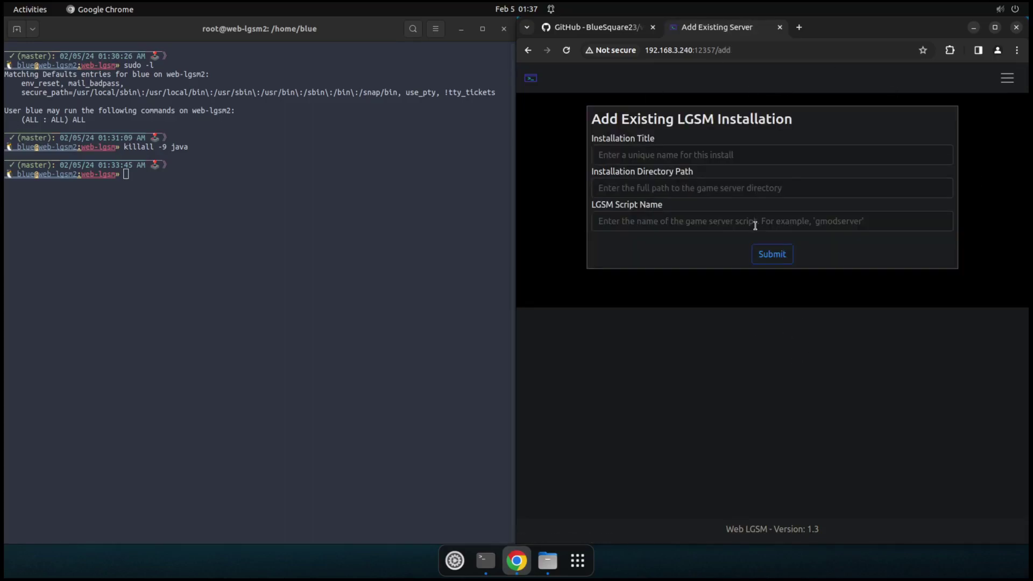
click(654, 155)
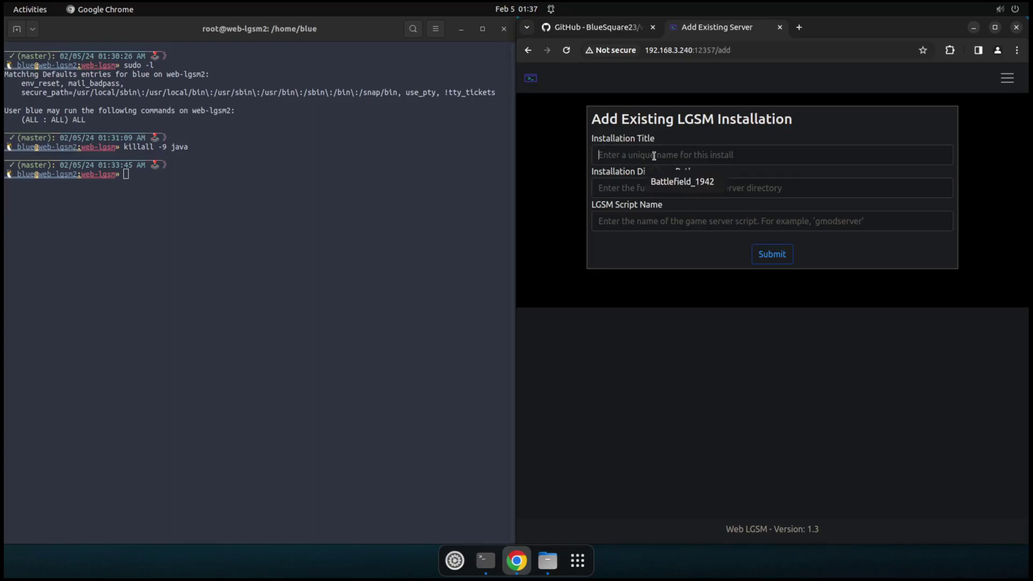
text(Minecraft)
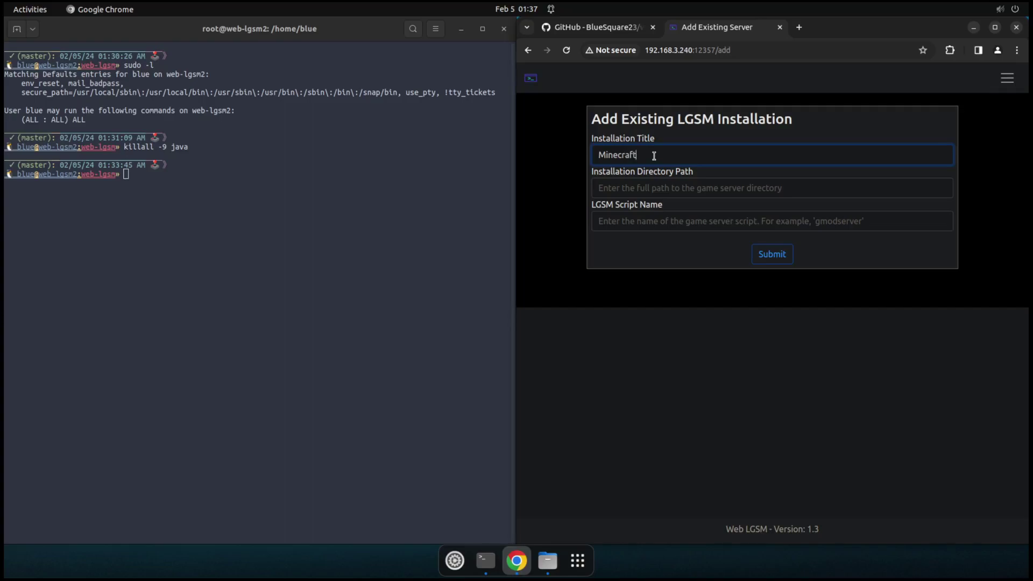
Step: Set the directory path to the web-lgsm/Minecraft folder, script name mcserver, and submit
click(631, 188)
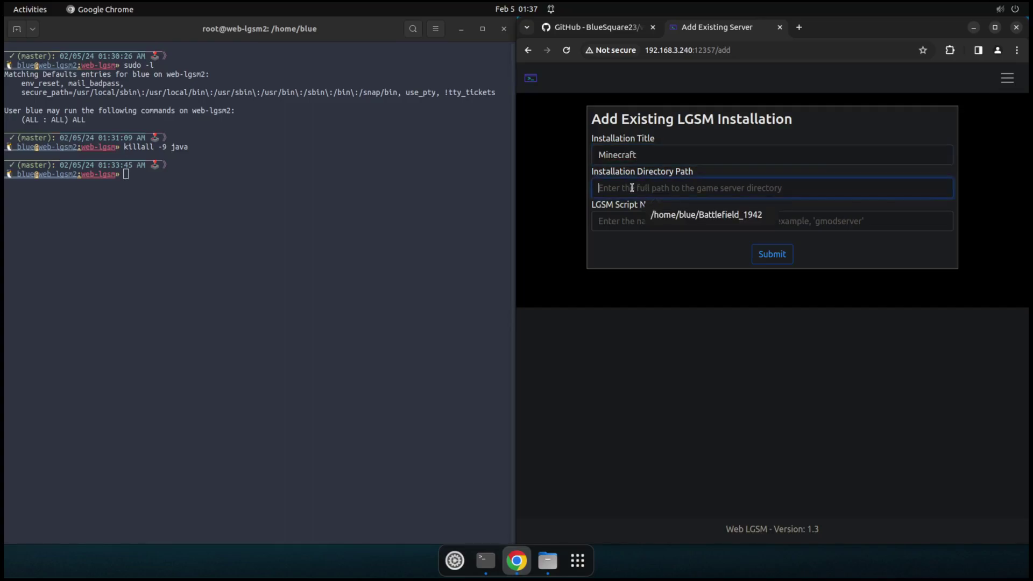
click(681, 218)
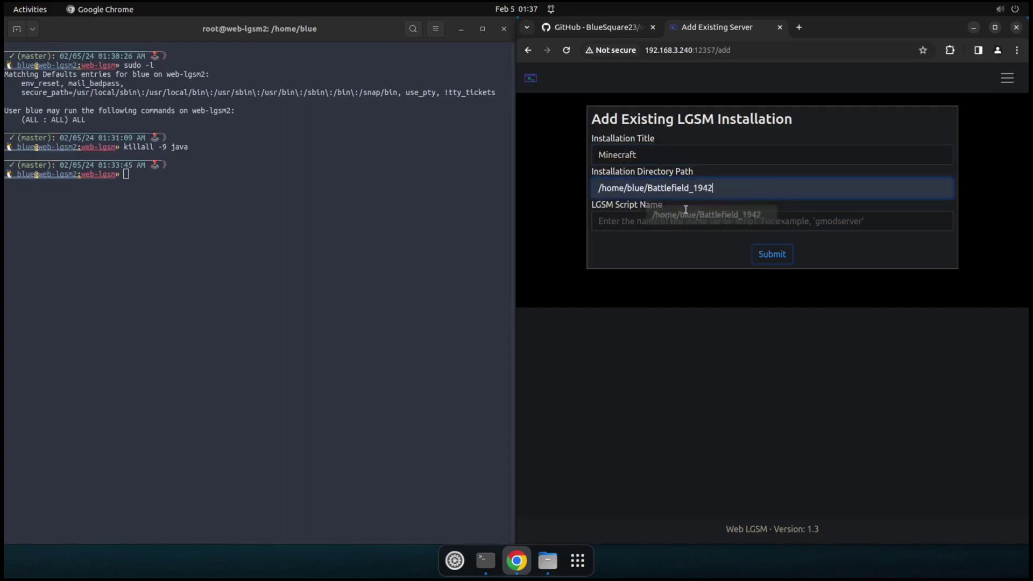
click(729, 189)
key(BackSpace)
key(BackSpace)
key(BackSpace)
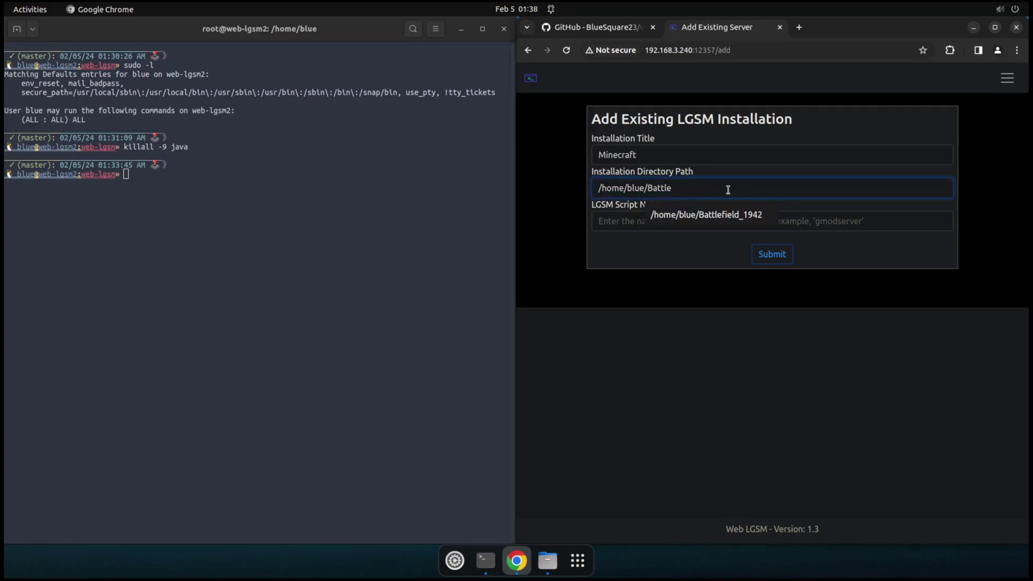
text(we)
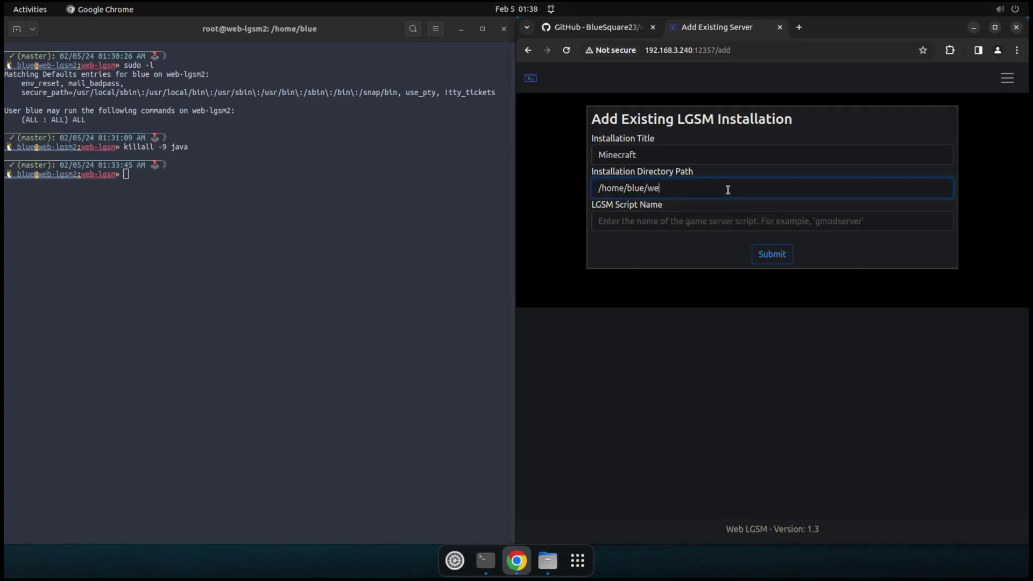
text(b-lgsm/Minecraft)
click(756, 217)
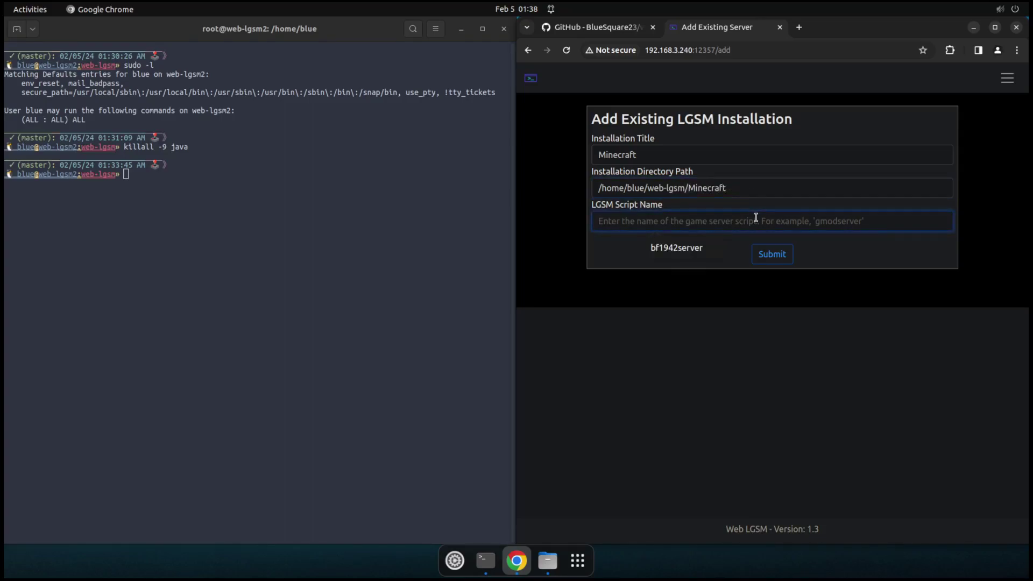
text(mcserver)
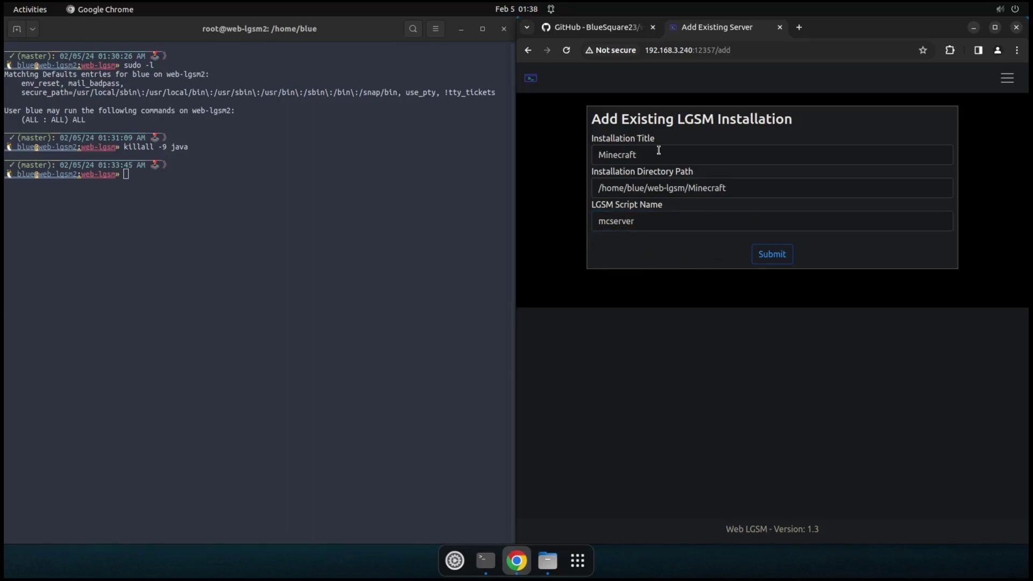
click(773, 253)
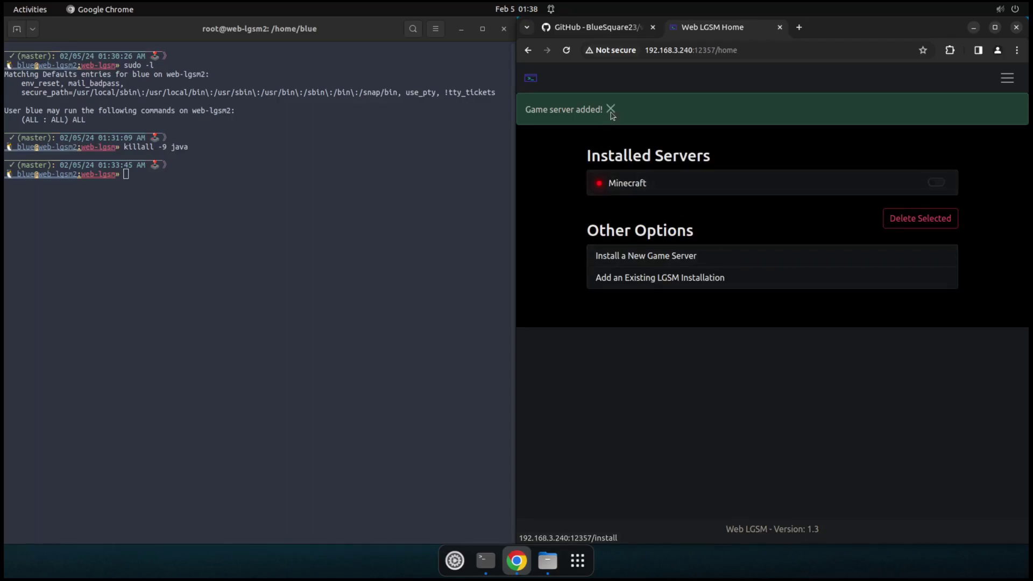
Step: Open the Minecraft server's controls page and start the server
click(611, 109)
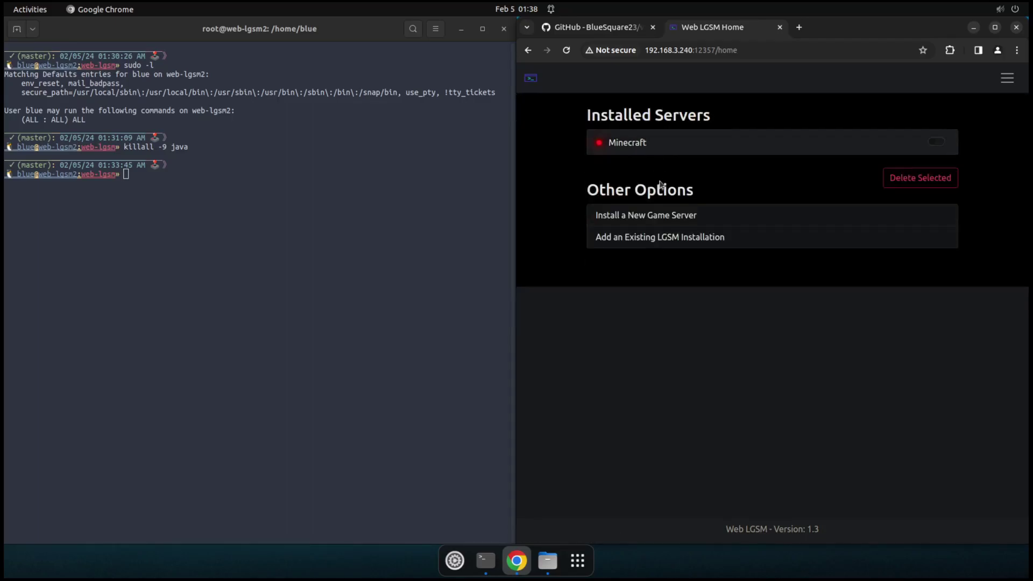
click(627, 143)
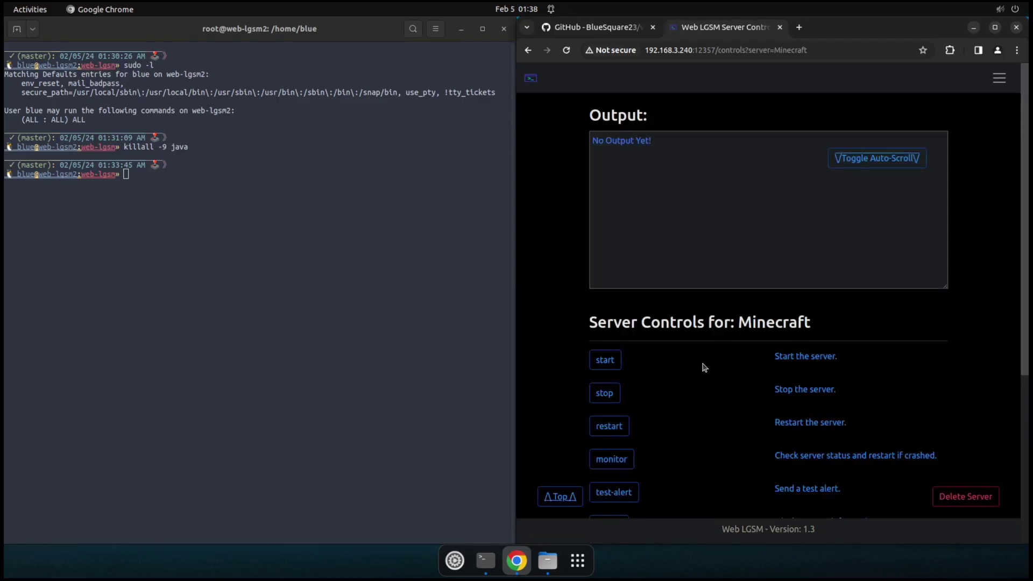
scroll(703, 372, down, 3)
scroll(704, 369, down, 3)
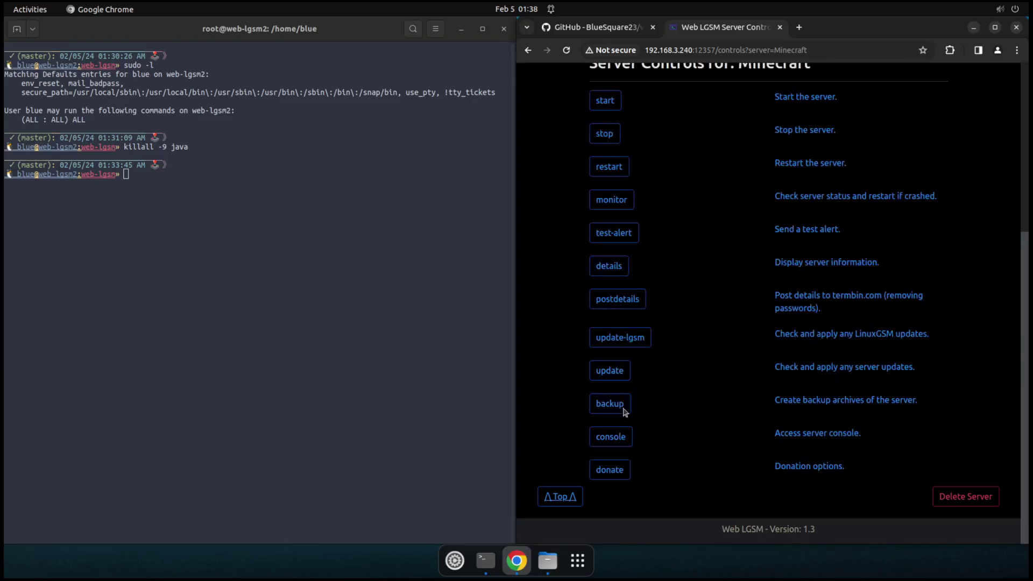
click(623, 446)
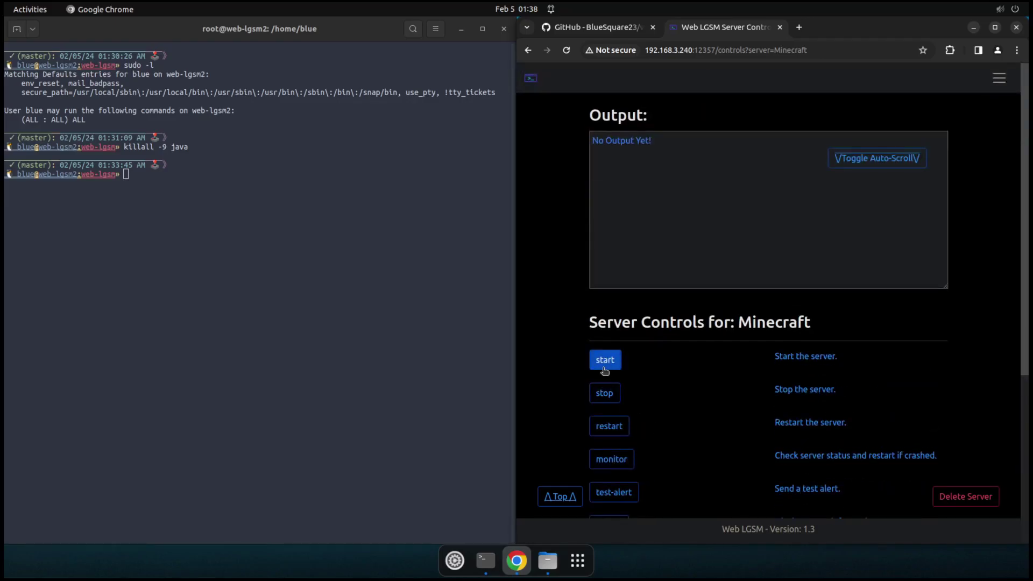
click(603, 359)
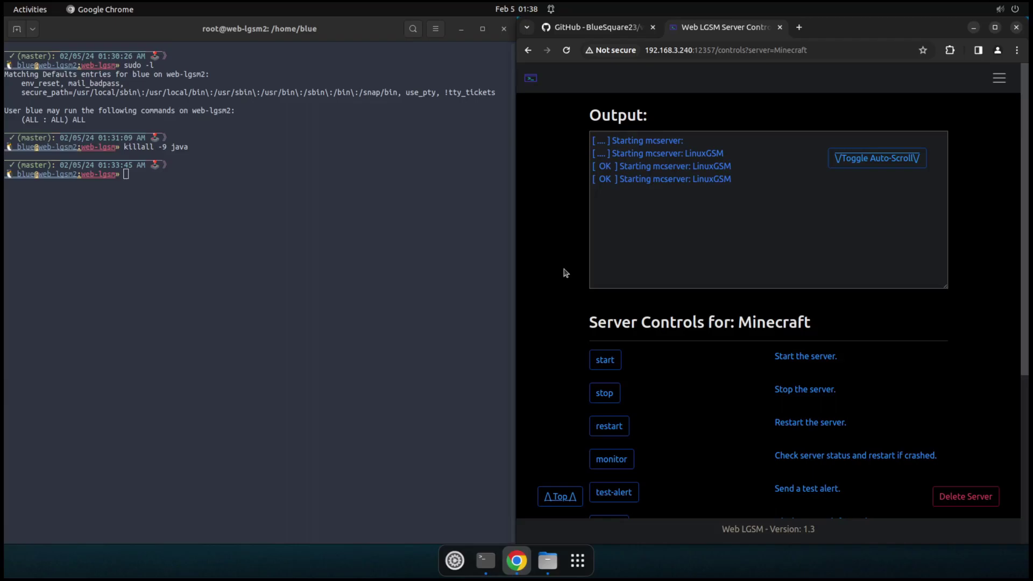
Step: Stream the live Minecraft console output, then stop the server
scroll(565, 290, down, 5)
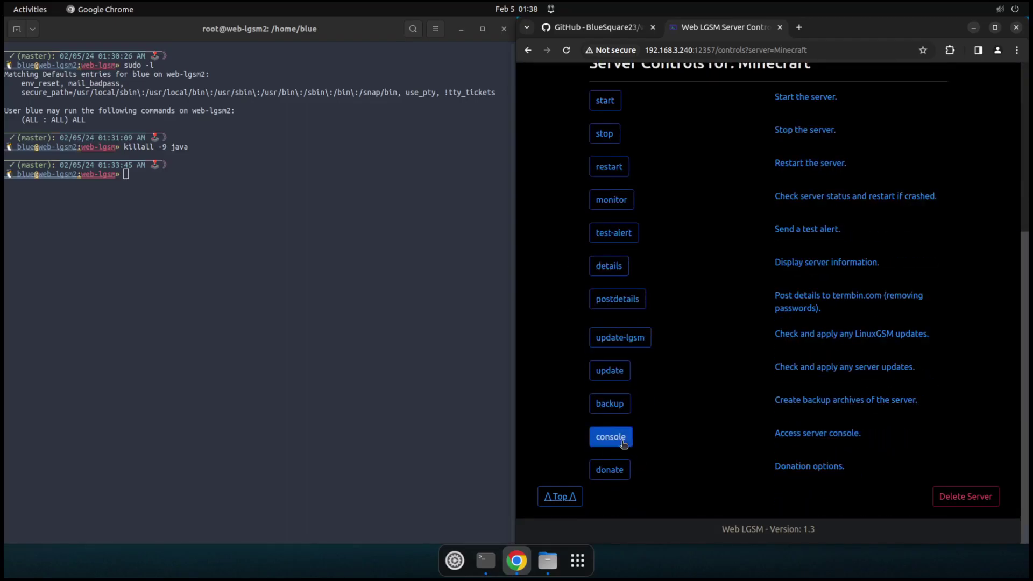
click(623, 442)
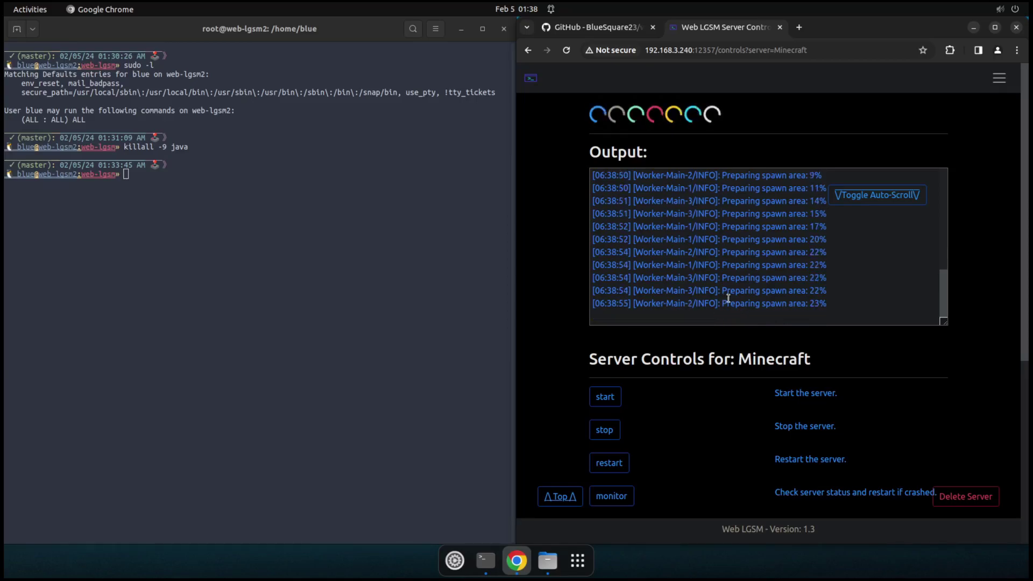
click(612, 435)
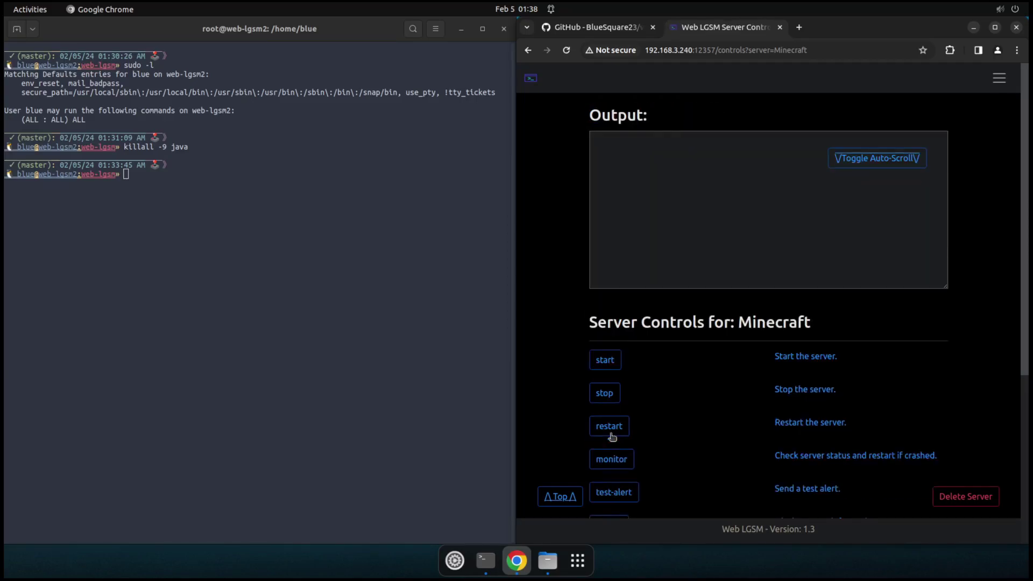
Step: Rerun killall -9 java in the terminal to kill leftover Java processes
click(171, 262)
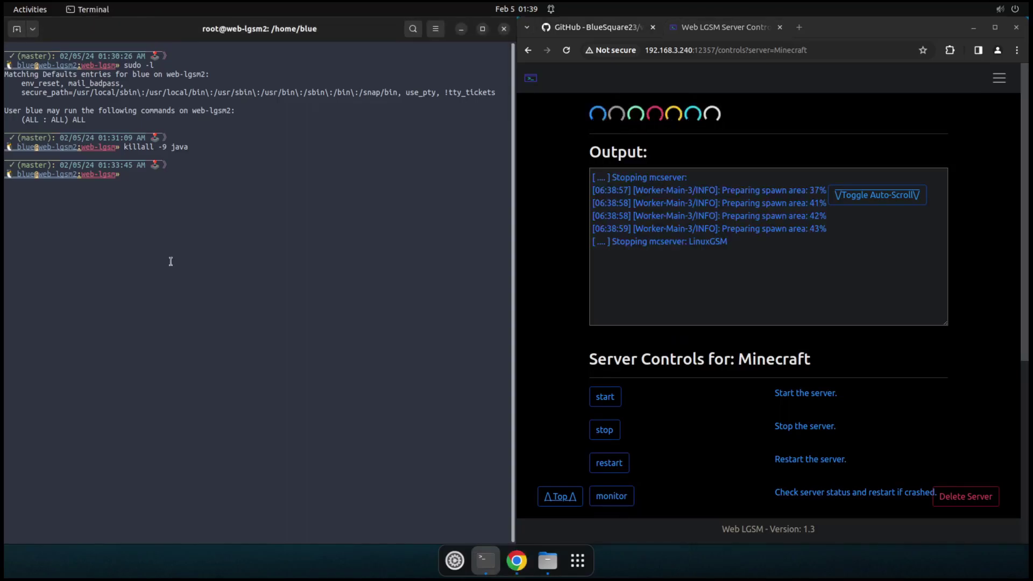
key(Up)
key(Return)
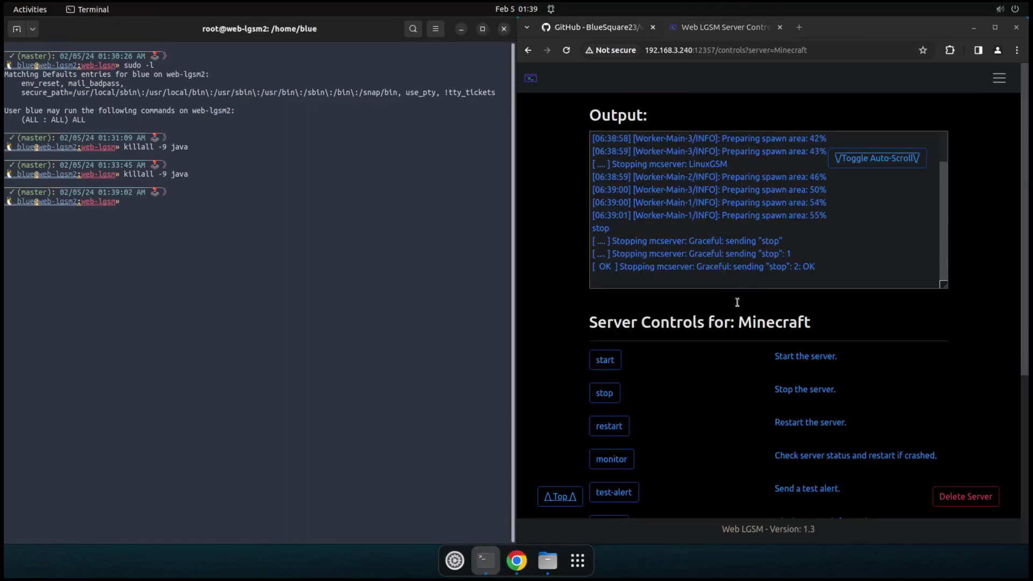
click(716, 343)
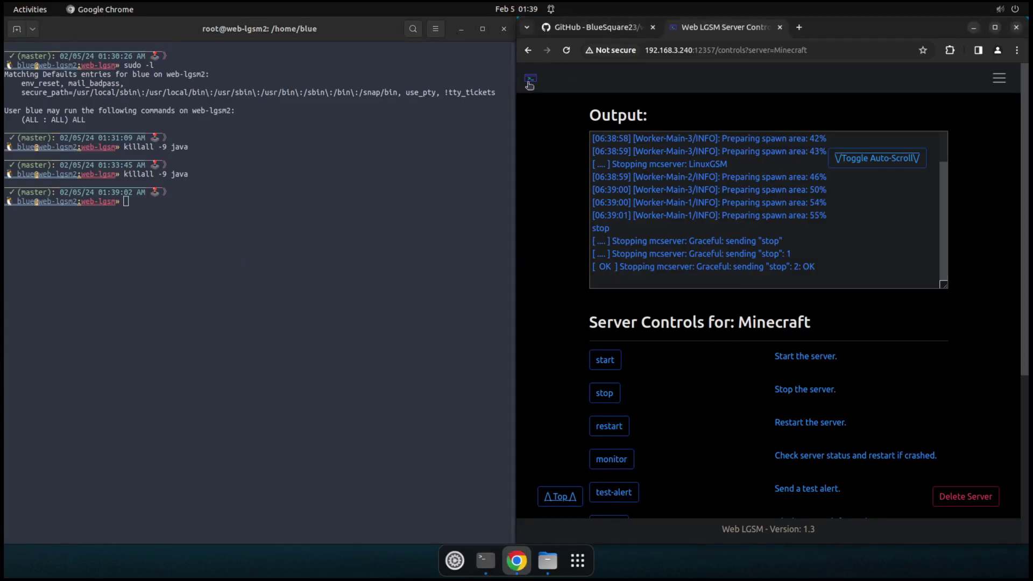
Step: List the files in the current folder with ls
click(162, 240)
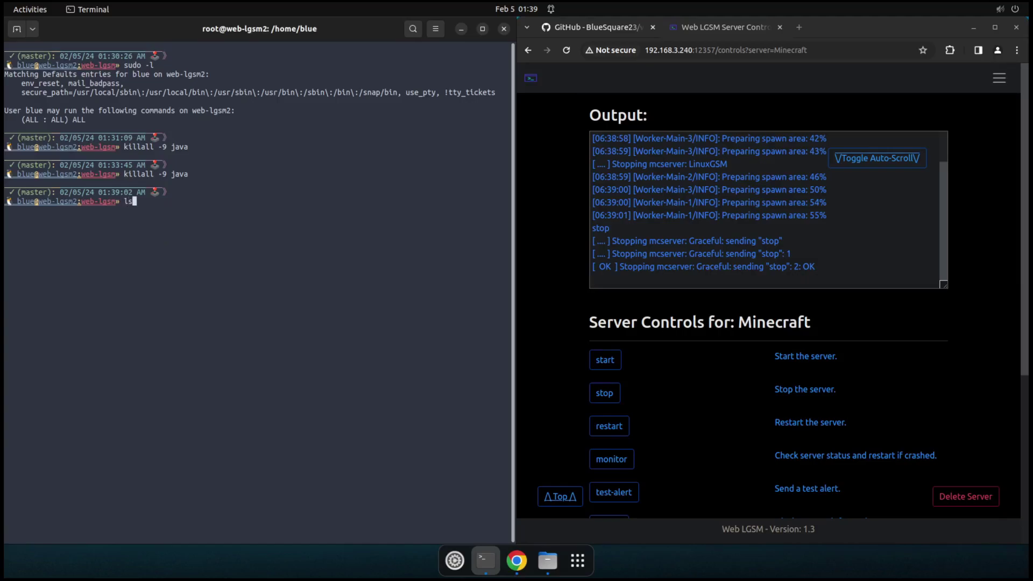
text(ls)
key(Return)
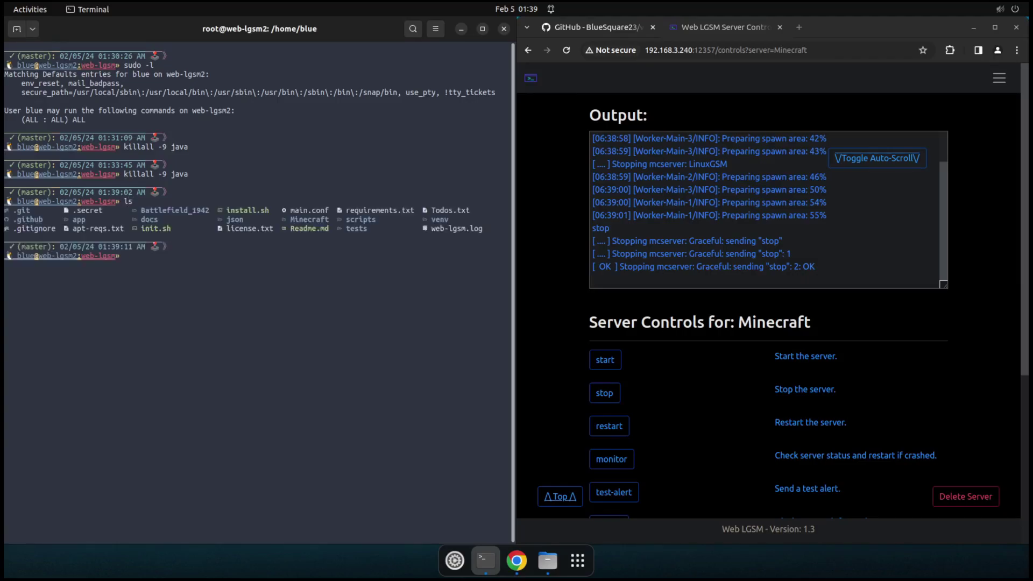
Step: Print main.conf and highlight text_color #0011ff and text_area_height 10
text(cat Mi)
key(Tab)
key(BackSpace)
key(BackSpace)
key(BackSpace)
key(BackSpace)
key(BackSpace)
key(BackSpace)
key(BackSpace)
key(BackSpace)
key(BackSpace)
key(BackSpace)
key(BackSpace)
key(BackSpace)
key(BackSpace)
key(BackSpace)
text(cat main.conf)
key(Return)
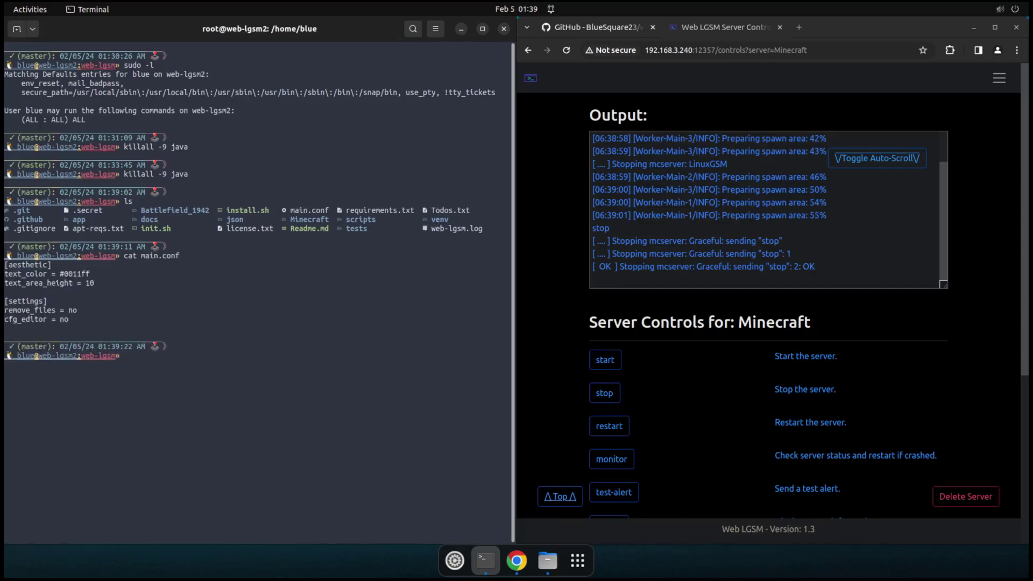
double_click(75, 275)
double_click(89, 283)
click(1000, 79)
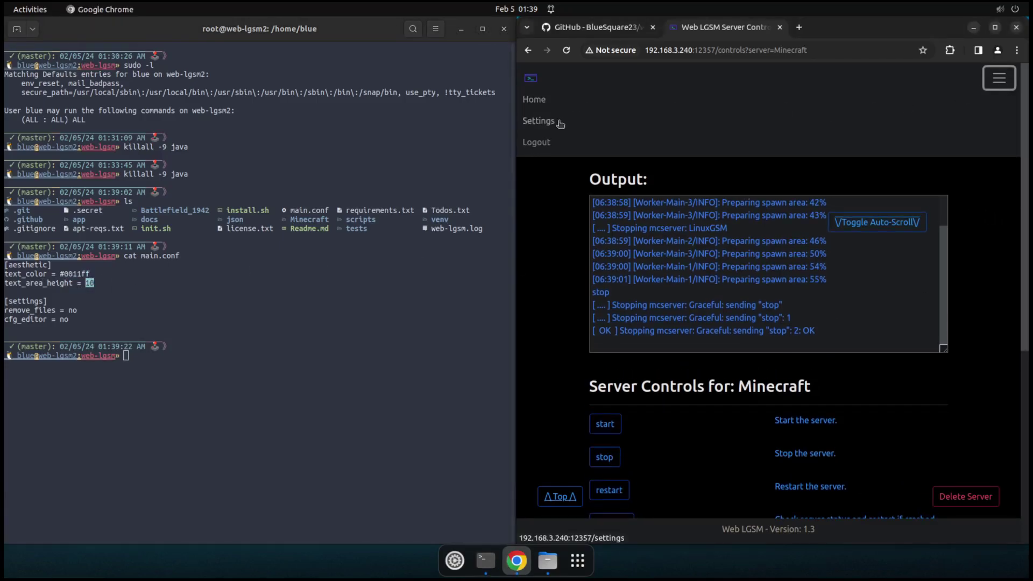
Step: On the Settings page, change the output text colour to yellow and save it
click(558, 122)
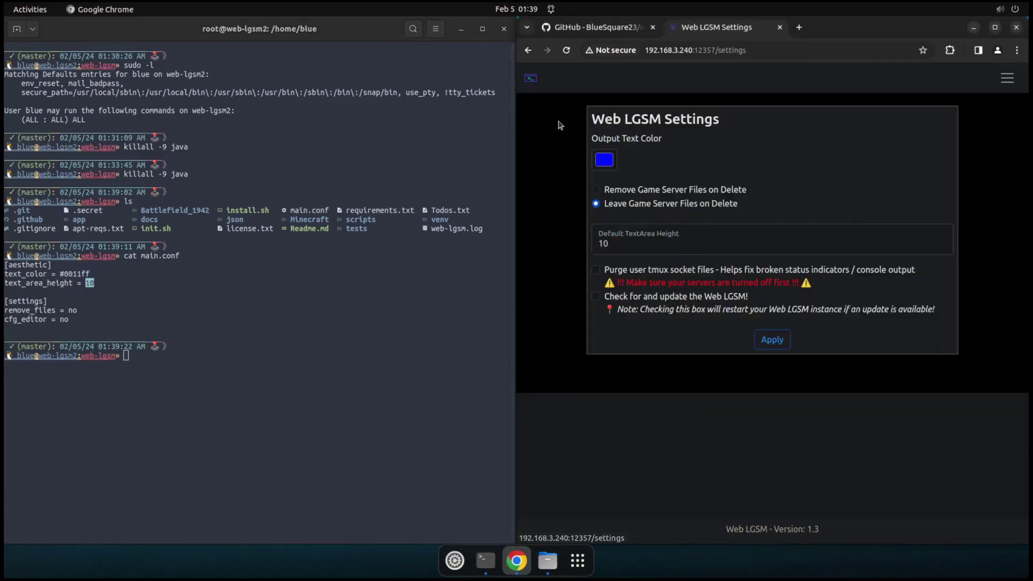
click(86, 280)
click(605, 164)
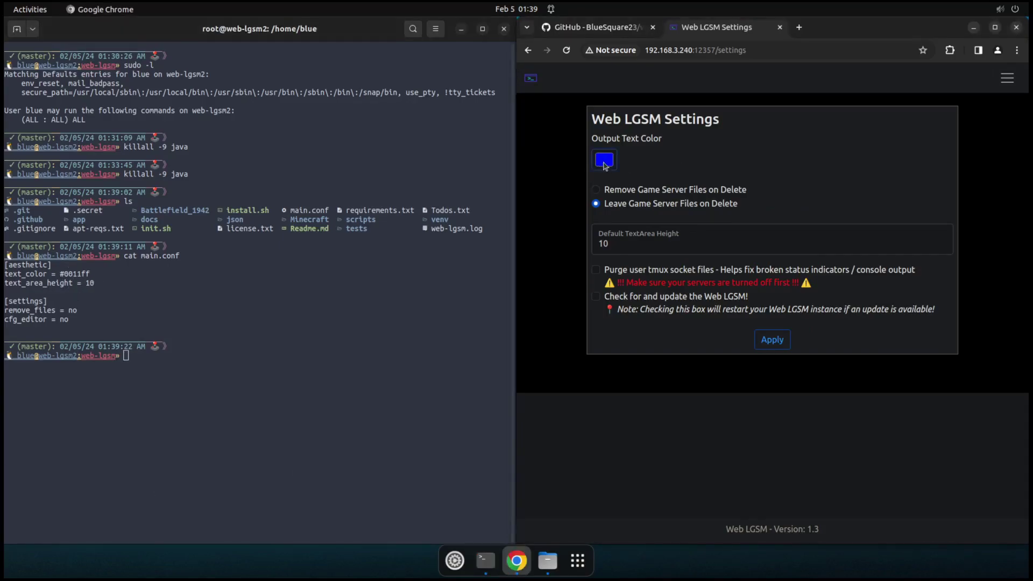
drag(685, 257, 706, 258)
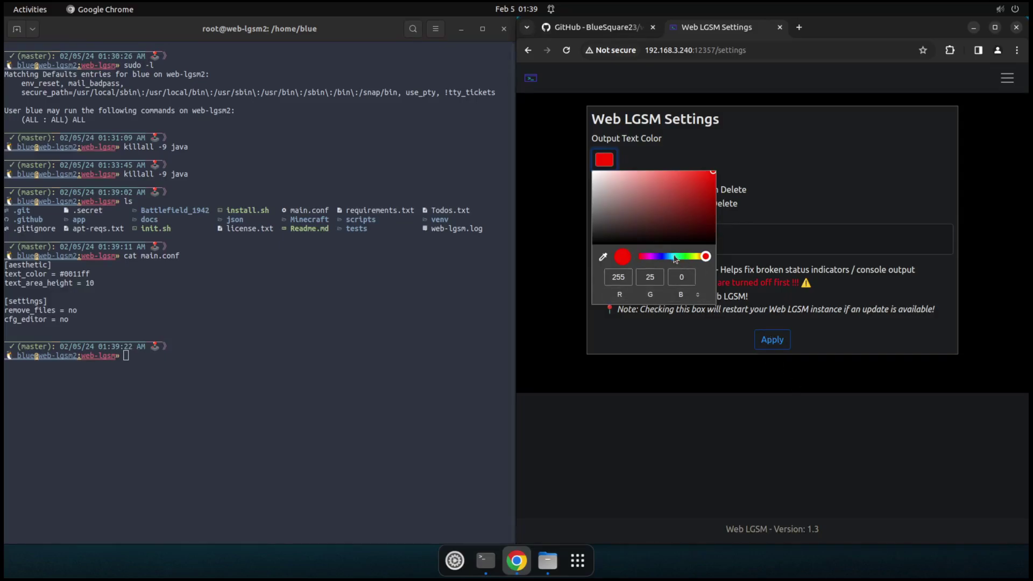
drag(686, 258, 698, 258)
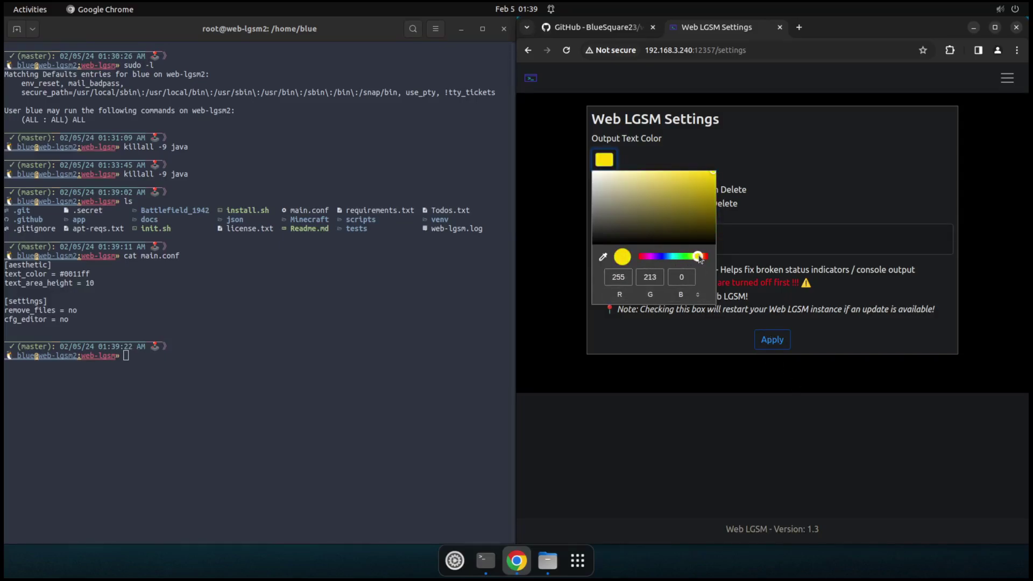
click(760, 314)
click(772, 340)
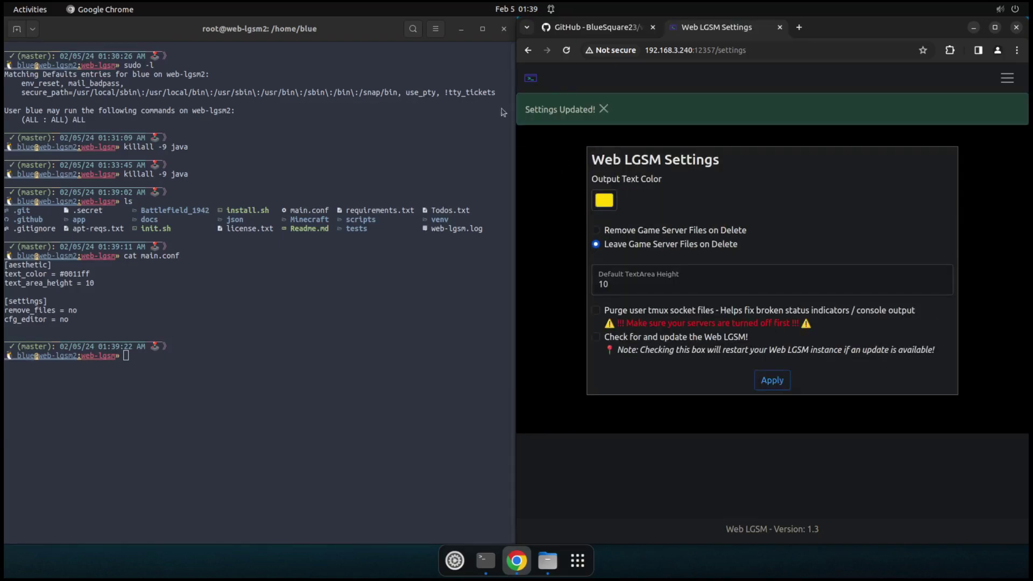
click(604, 109)
Step: Reprint main.conf in the terminal to confirm text_color = #ffd500
click(288, 334)
key(Up)
key(Return)
double_click(86, 374)
Step: Point out the cfg_editor = no line in the printed main.conf
click(92, 317)
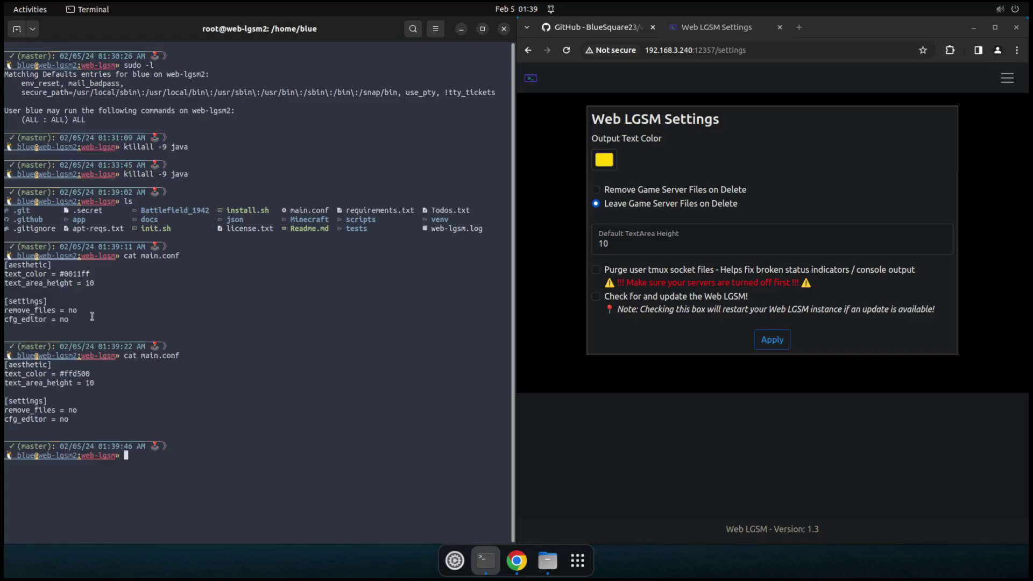
double_click(33, 420)
click(63, 421)
click(218, 391)
Step: Edit main.conf in vim to set cfg_editor = yes, then save and quit
text(vim main.conf)
key(Return)
key(Down)
key(Down)
key(Down)
key(Down)
key(Down)
key(Down)
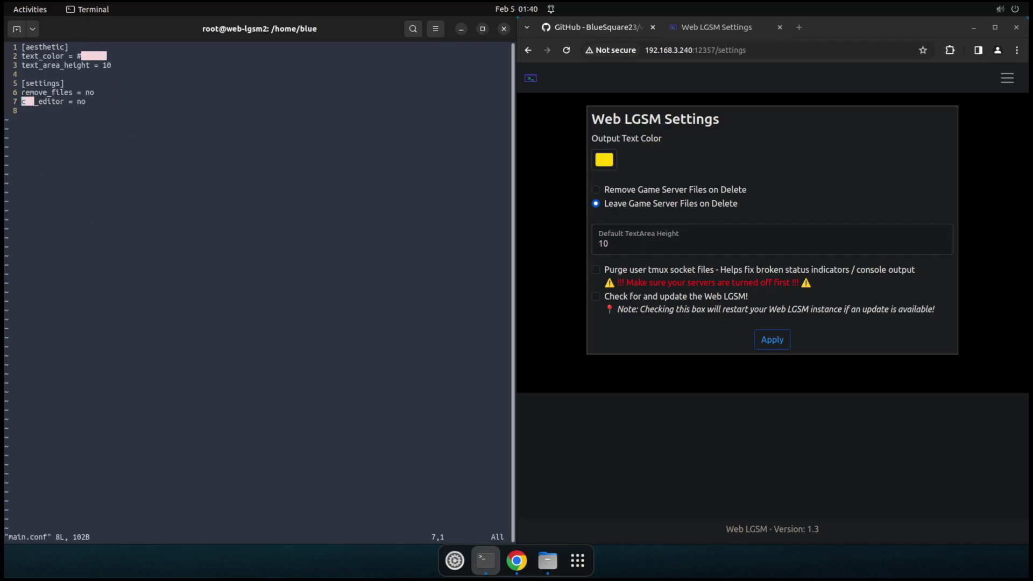
key(x)
key(x)
text(ayes)
key(Escape)
text(:wq)
key(Return)
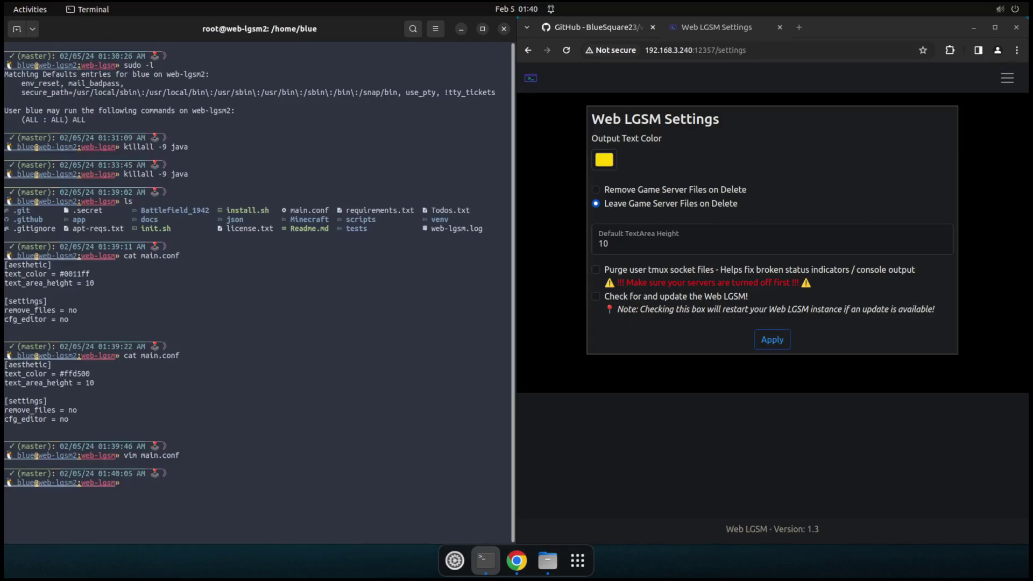
Step: Read the Minecraft server's server.properties in the config editor, then go back to controls
click(530, 78)
click(709, 143)
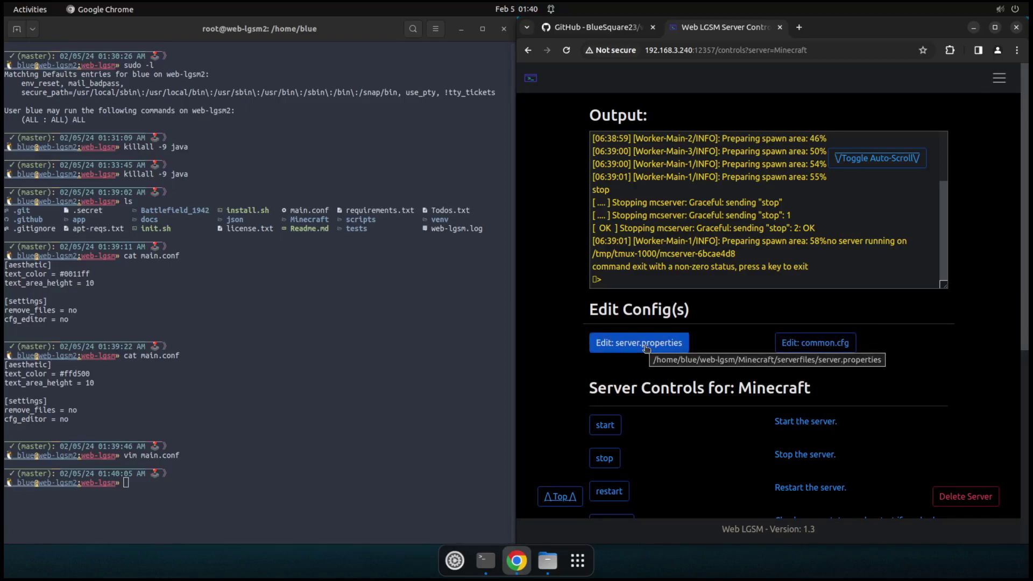
click(646, 348)
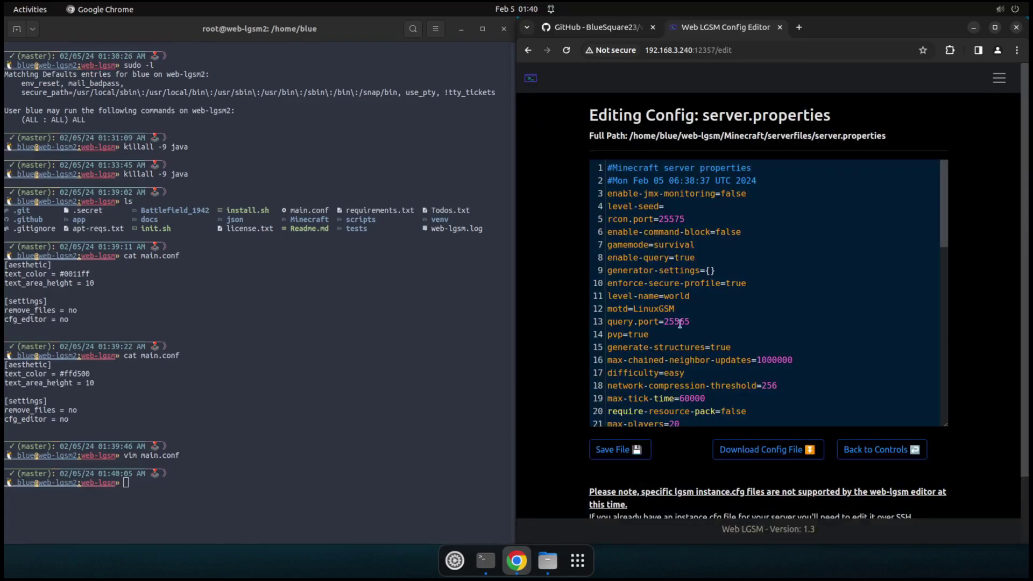
drag(942, 232, 942, 415)
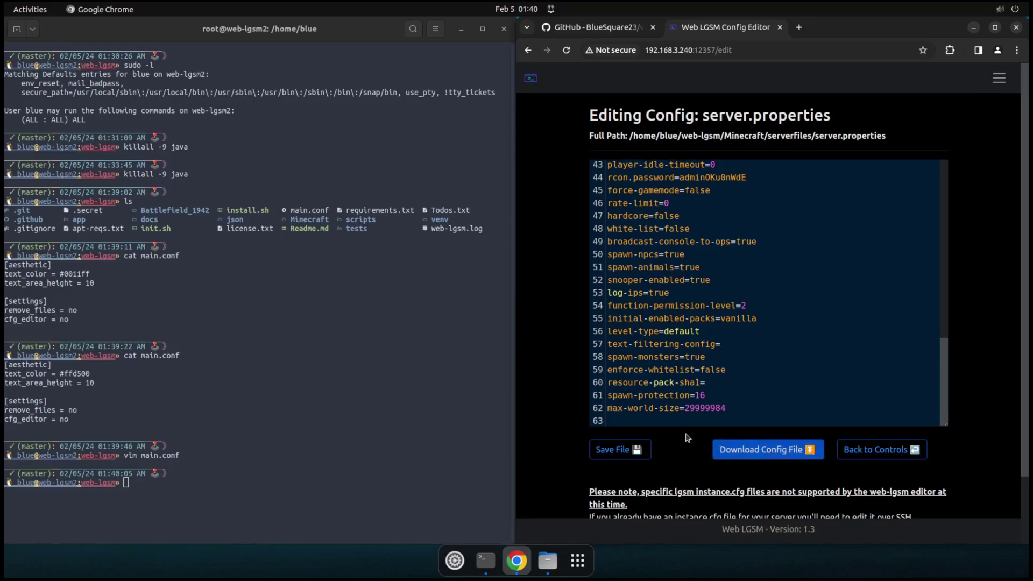
scroll(688, 437, down, 2)
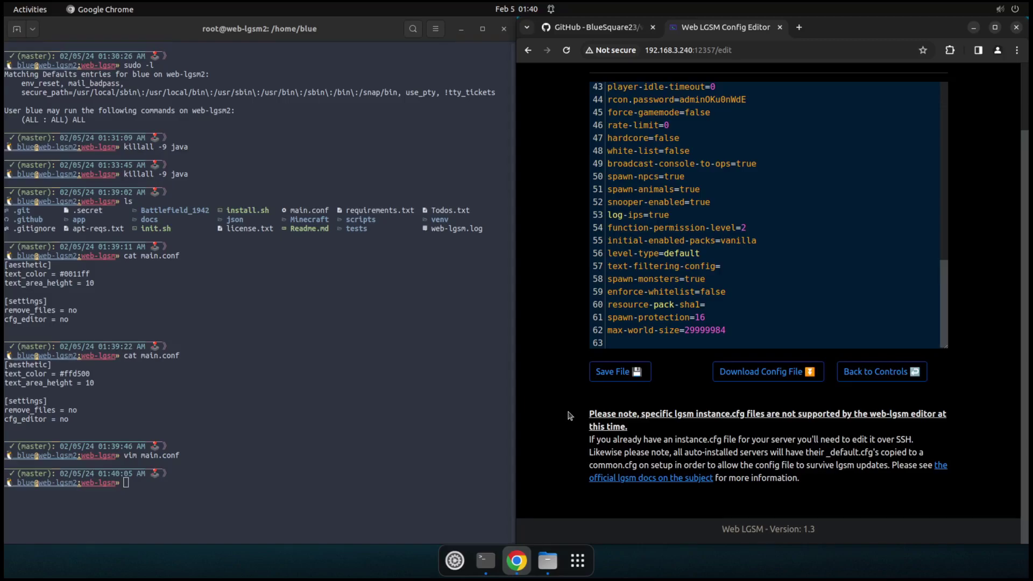
scroll(569, 414, up, 2)
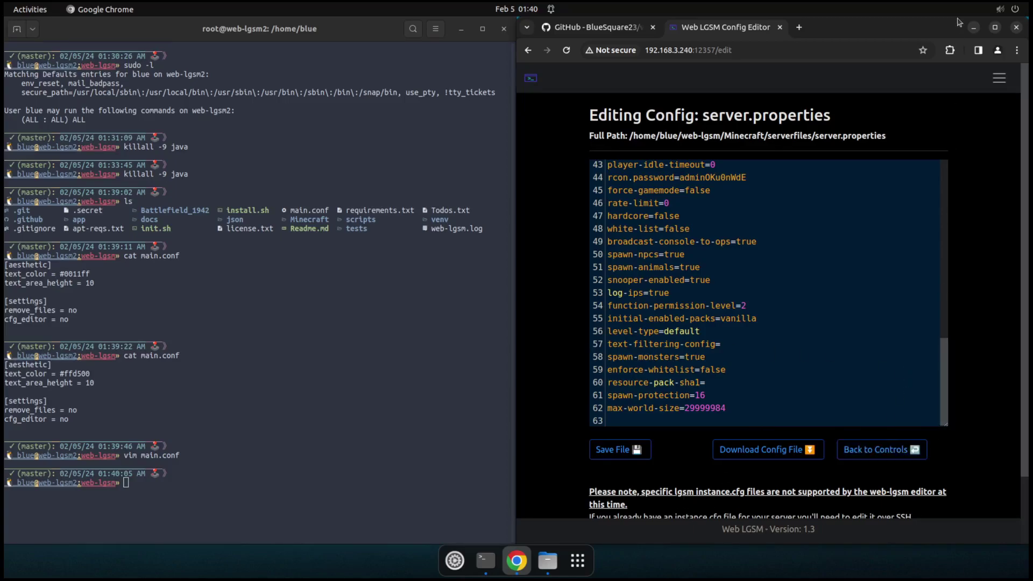
click(870, 452)
Step: Scroll through the Minecraft server's common.cfg in the config editor, then go back to controls
click(824, 348)
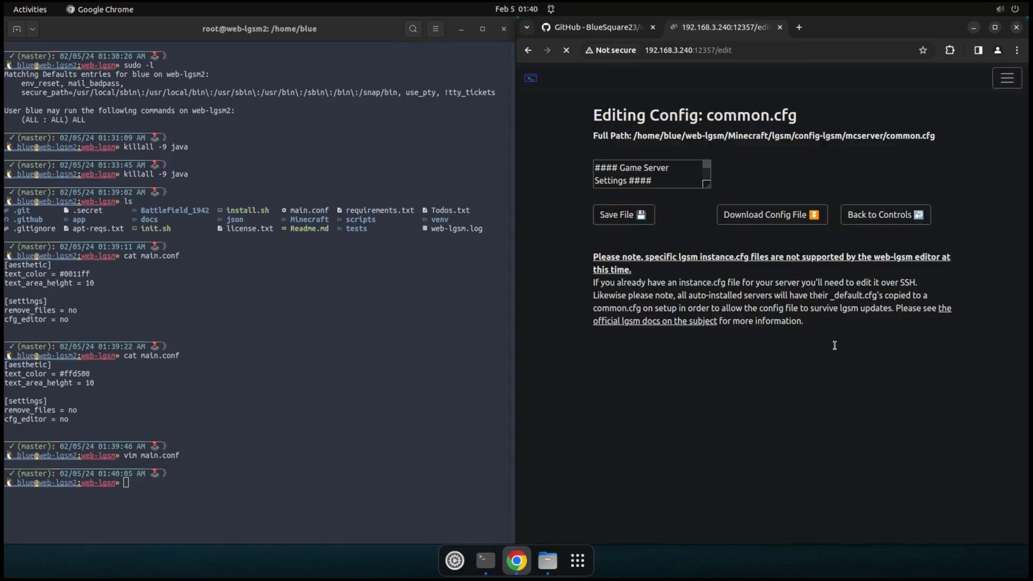
scroll(678, 244, down, 5)
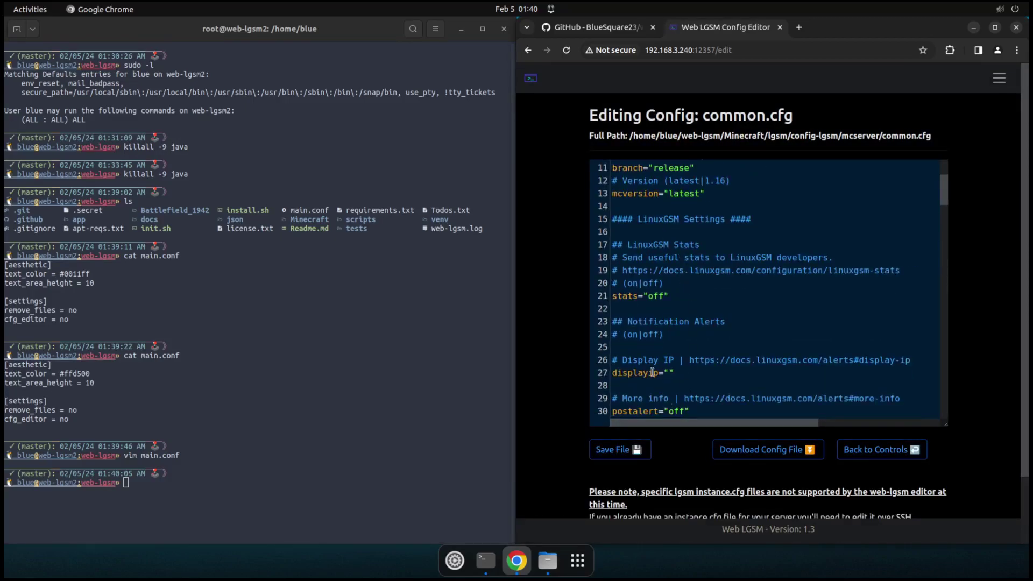
scroll(650, 282, up, 5)
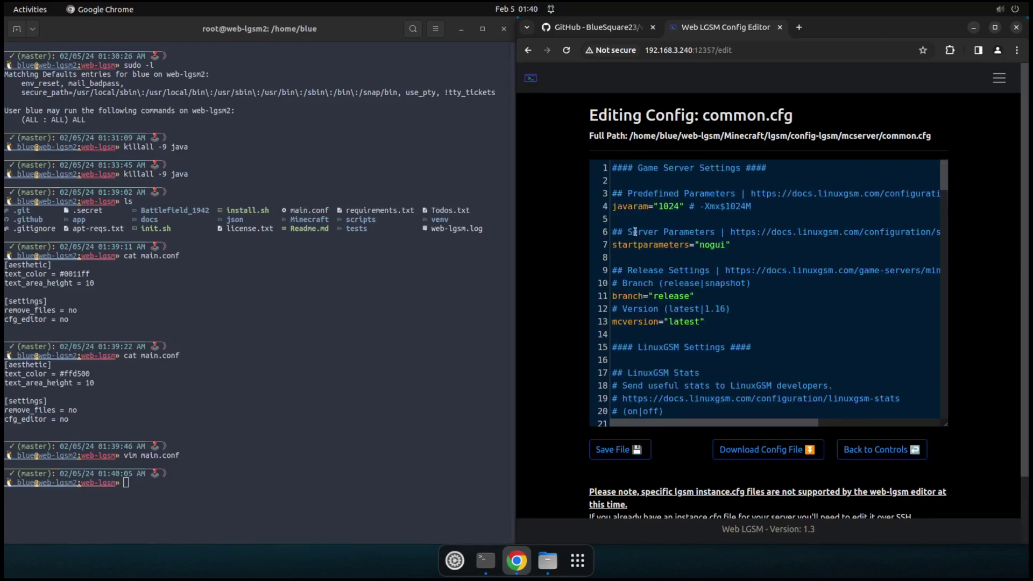
scroll(670, 334, down, 10)
scroll(670, 335, down, 20)
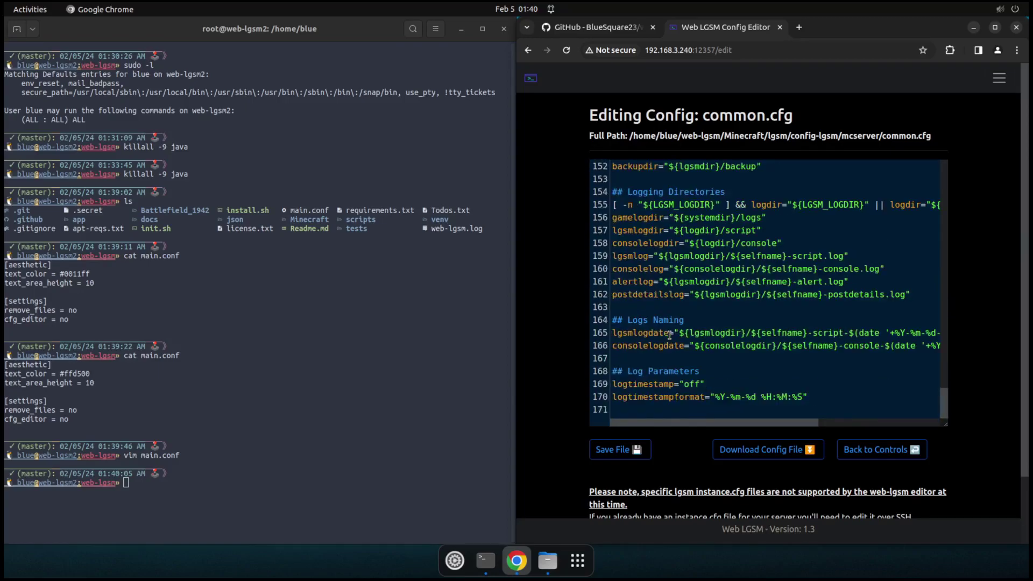
click(880, 450)
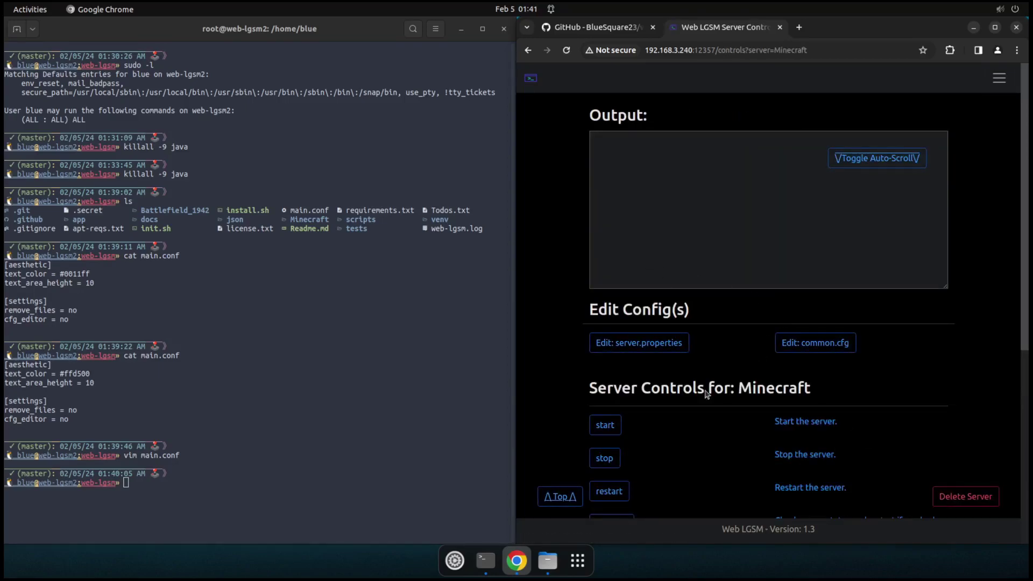
Step: Change cfg_editor back to no in main.conf with vim, then save and quit
click(124, 364)
key(Up)
key(Return)
text(bcwno)
key(Escape)
text(:wq)
key(Return)
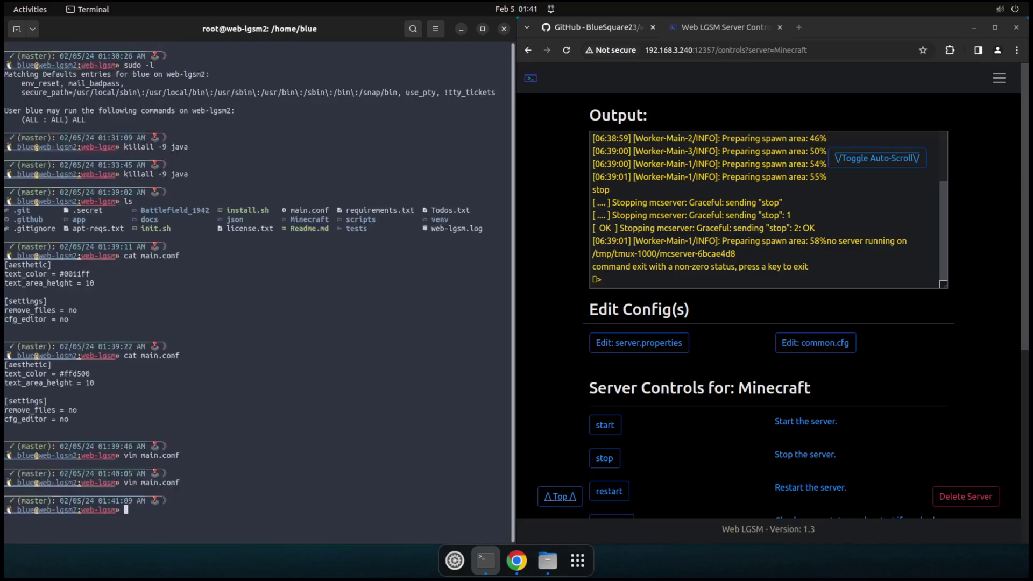
Step: Reopen the Minecraft controls to confirm the config edit links are gone, then return home
click(529, 77)
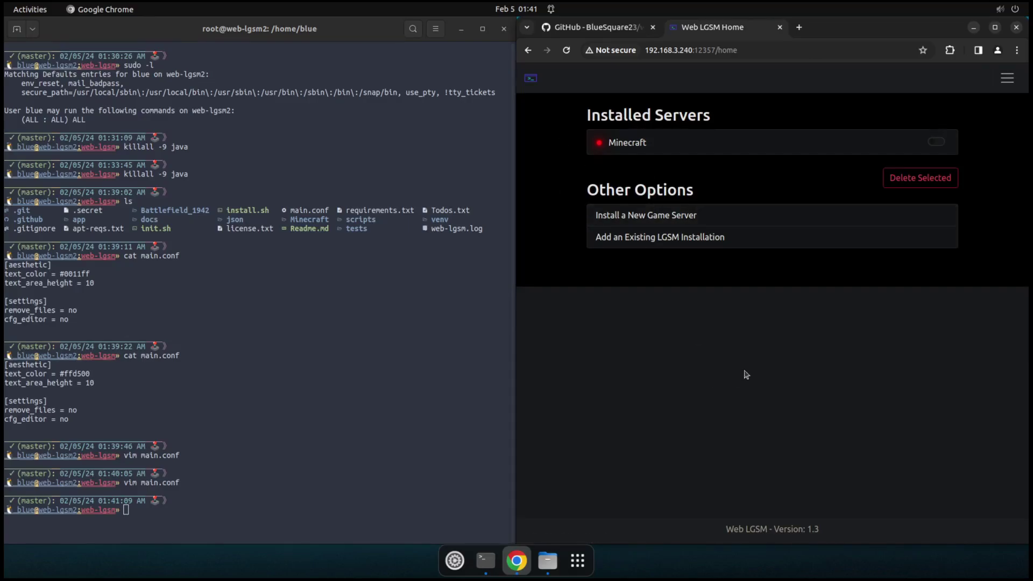
click(679, 143)
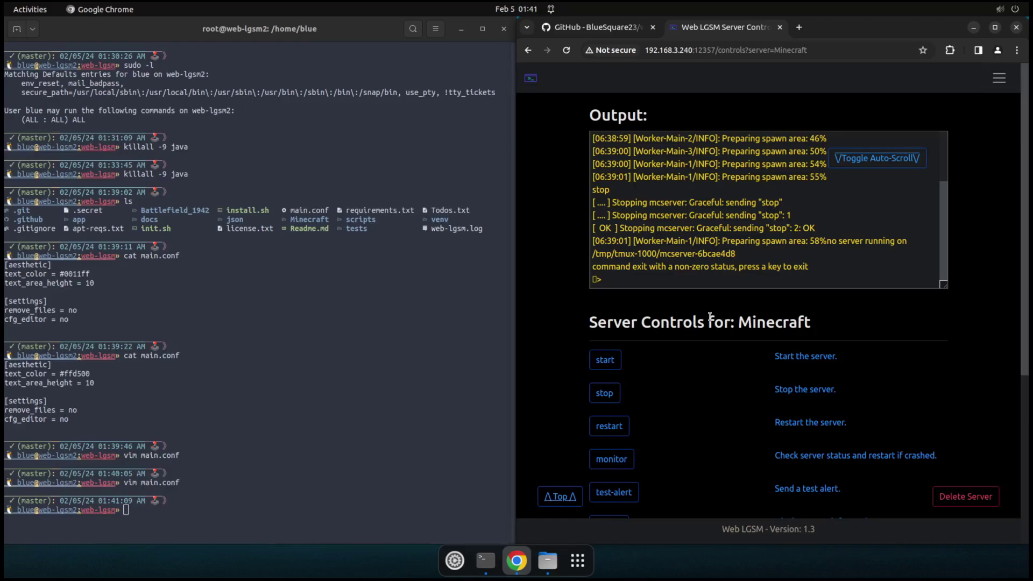
click(173, 390)
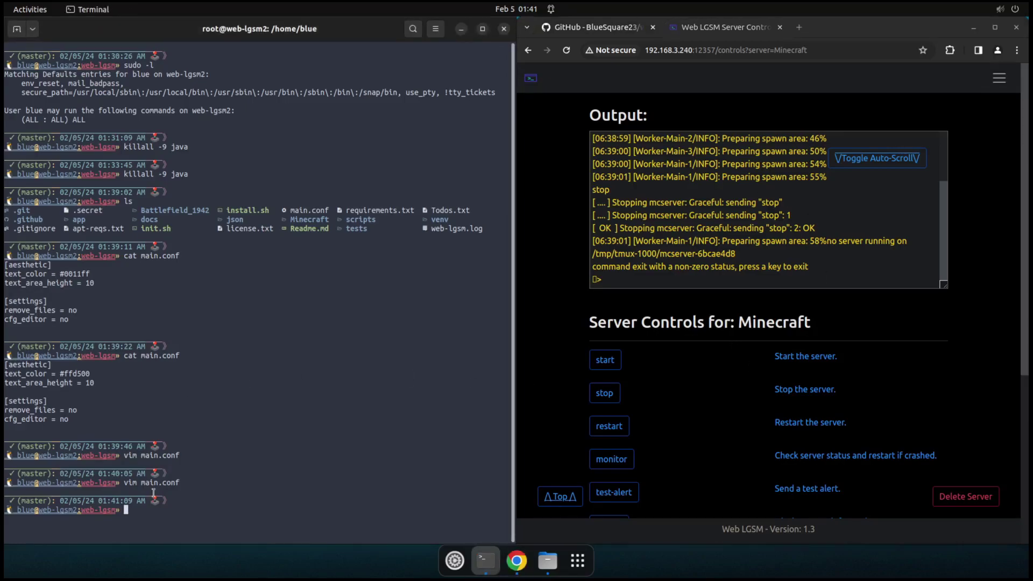
double_click(45, 419)
triple_click(45, 420)
click(118, 415)
click(727, 396)
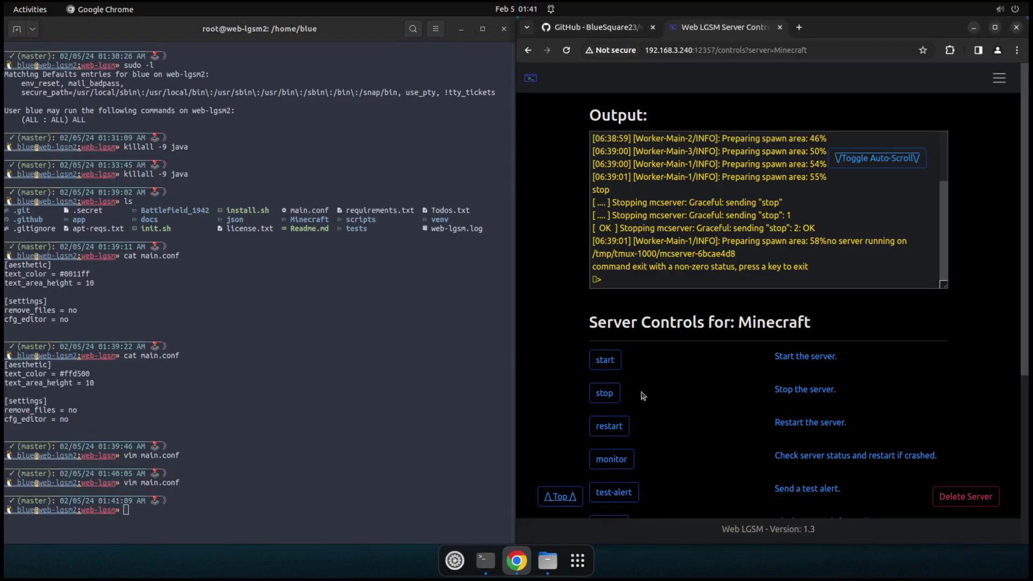
click(530, 78)
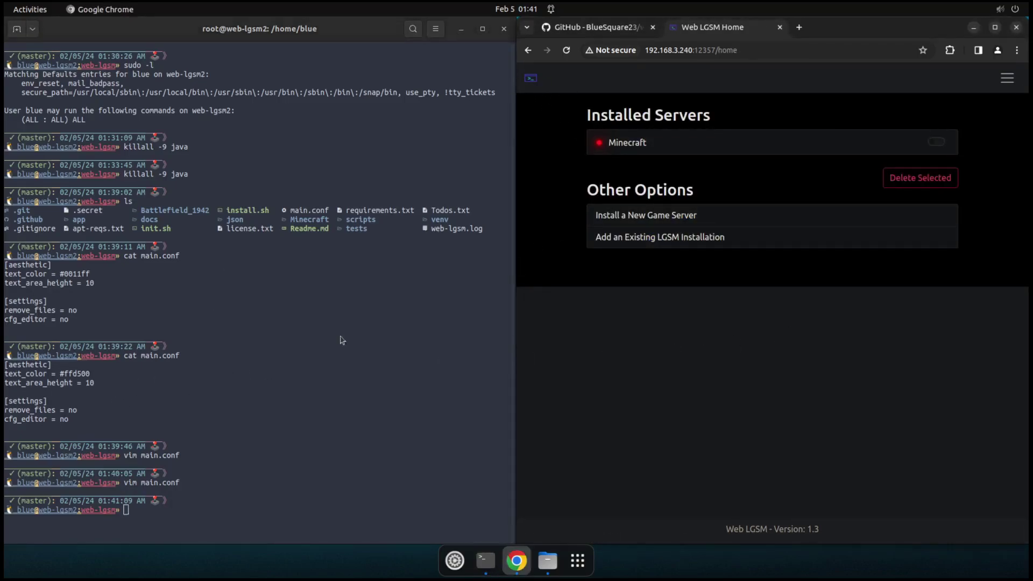
click(130, 393)
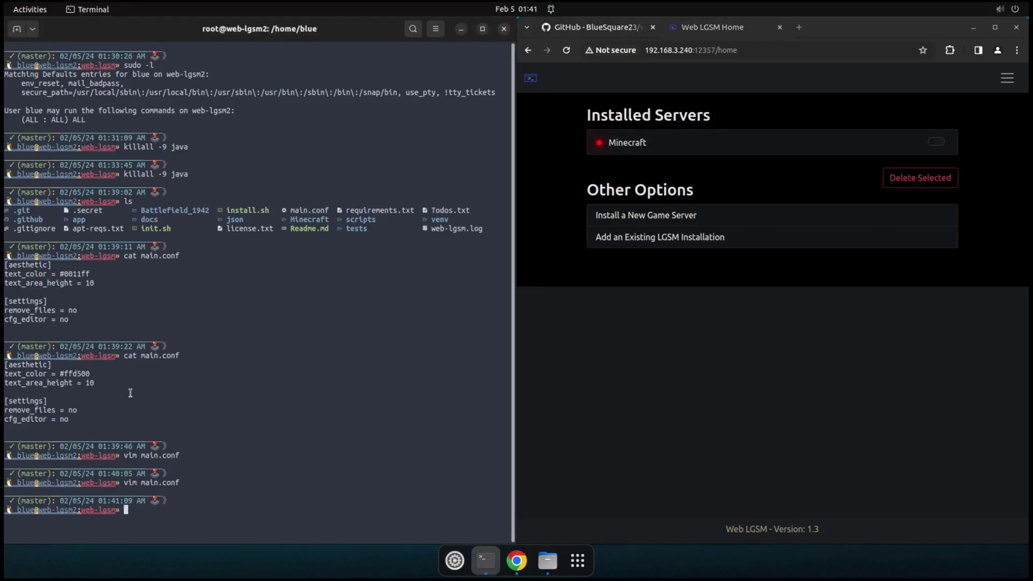
Step: Read the deployment security advice in the web-lgsm GitHub README
click(624, 30)
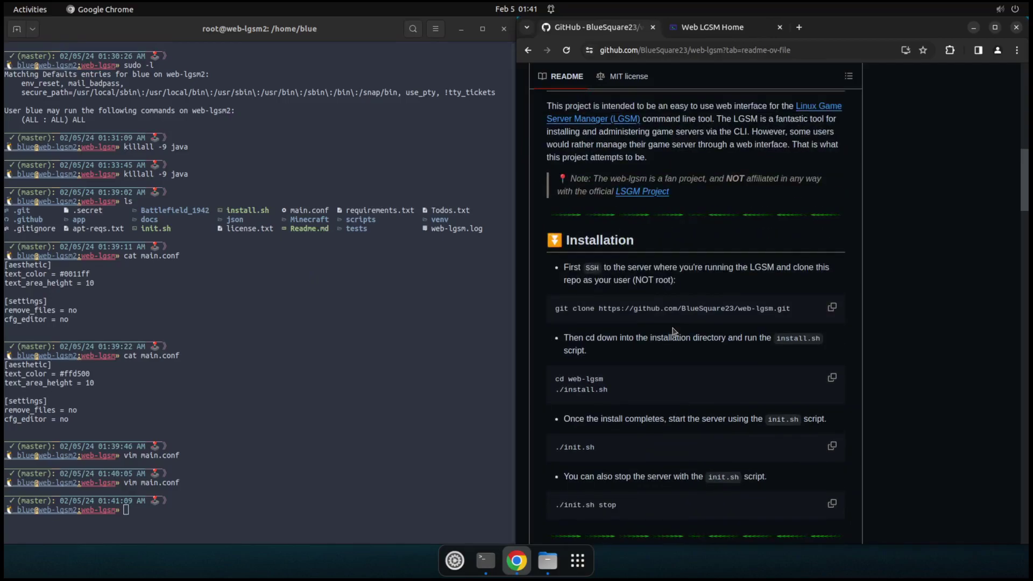
scroll(673, 331, up, 5)
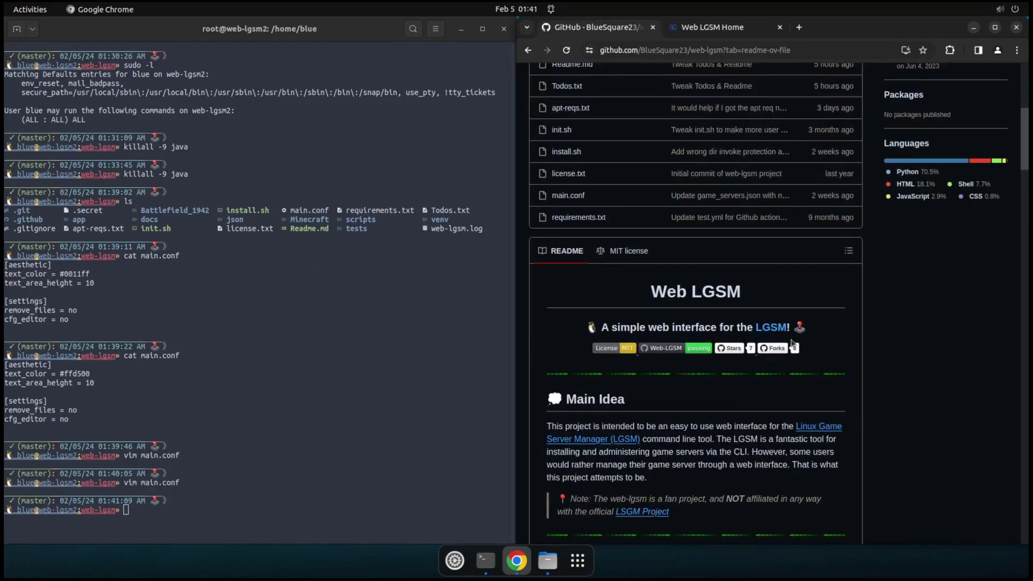
scroll(674, 318, up, 6)
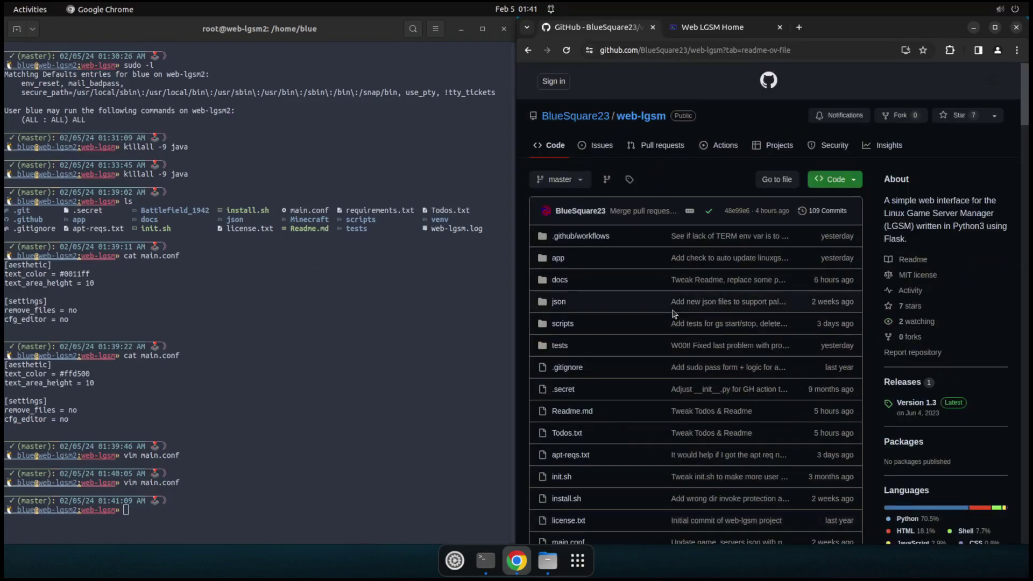
scroll(670, 298, down, 10)
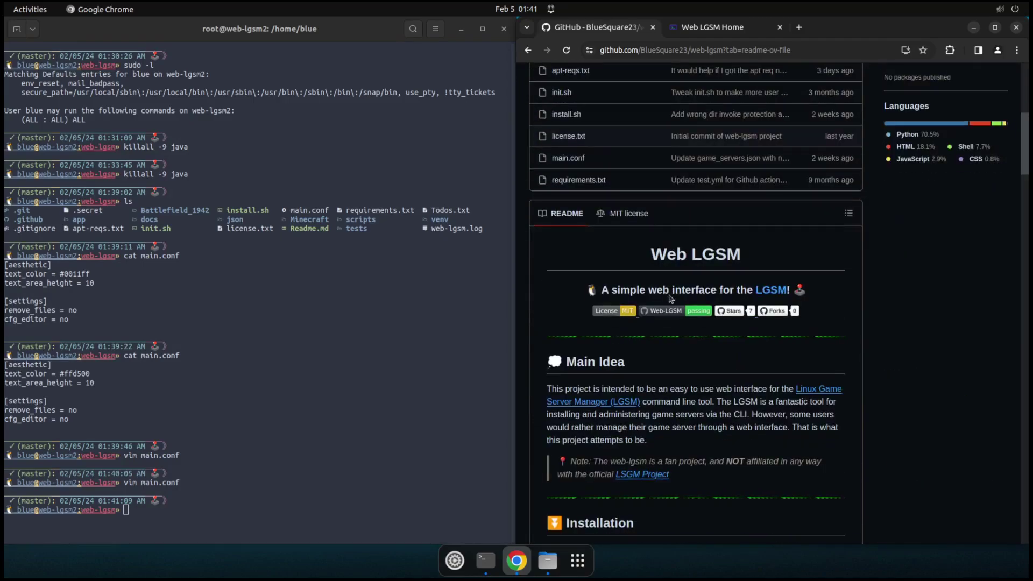
scroll(669, 294, down, 10)
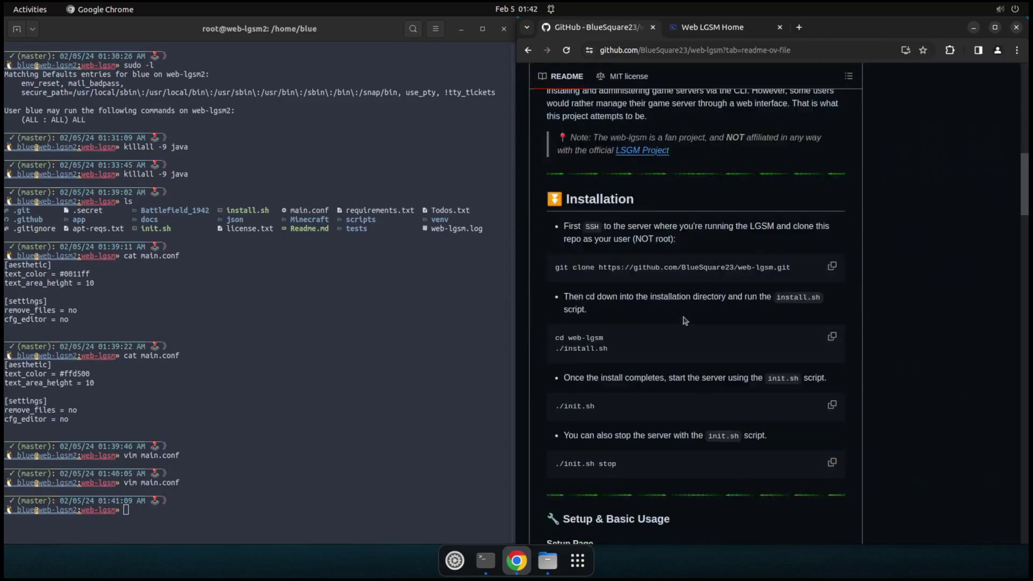
scroll(685, 320, down, 12)
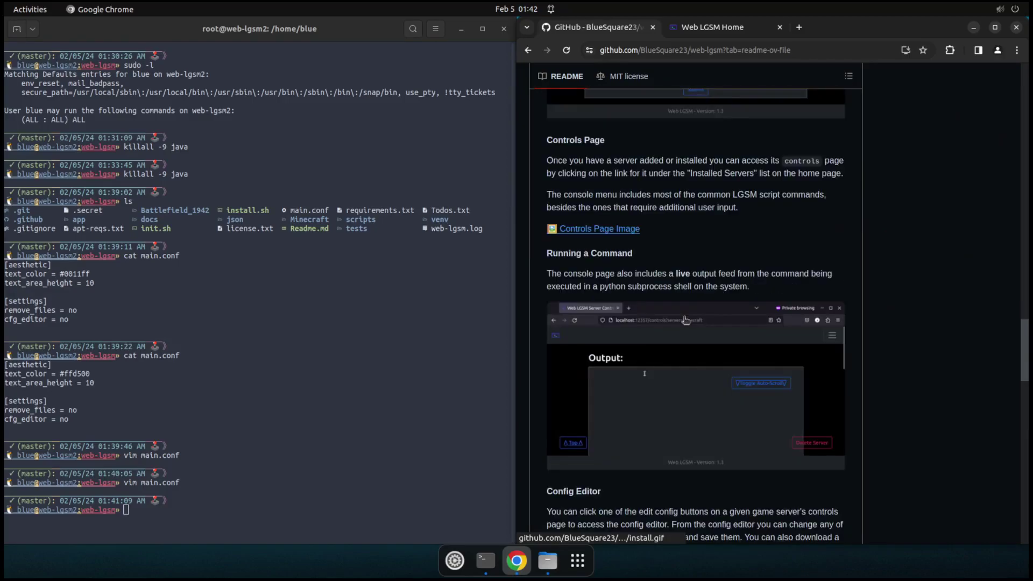
scroll(685, 320, down, 11)
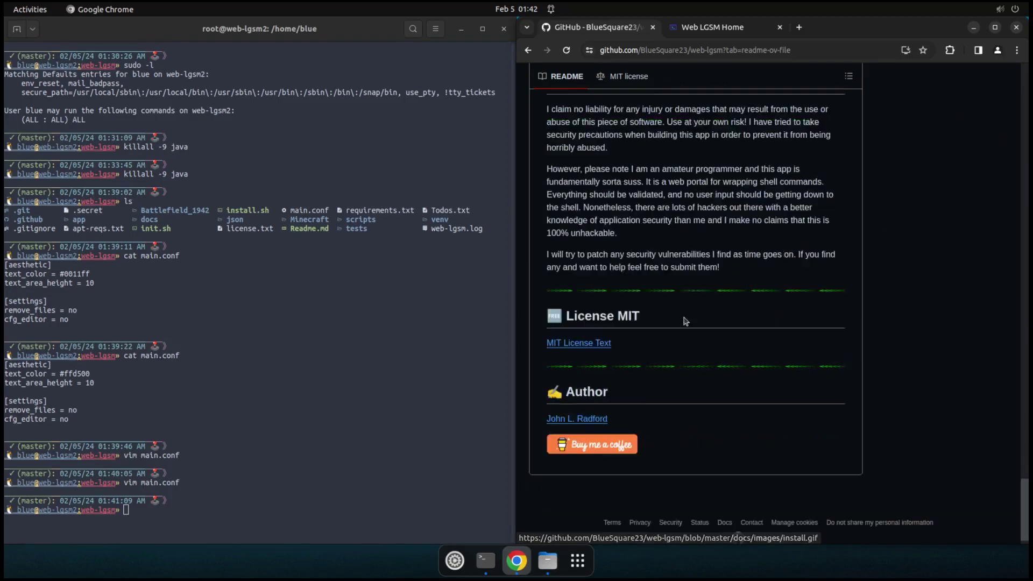
scroll(688, 322, up, 4)
scroll(687, 321, up, 10)
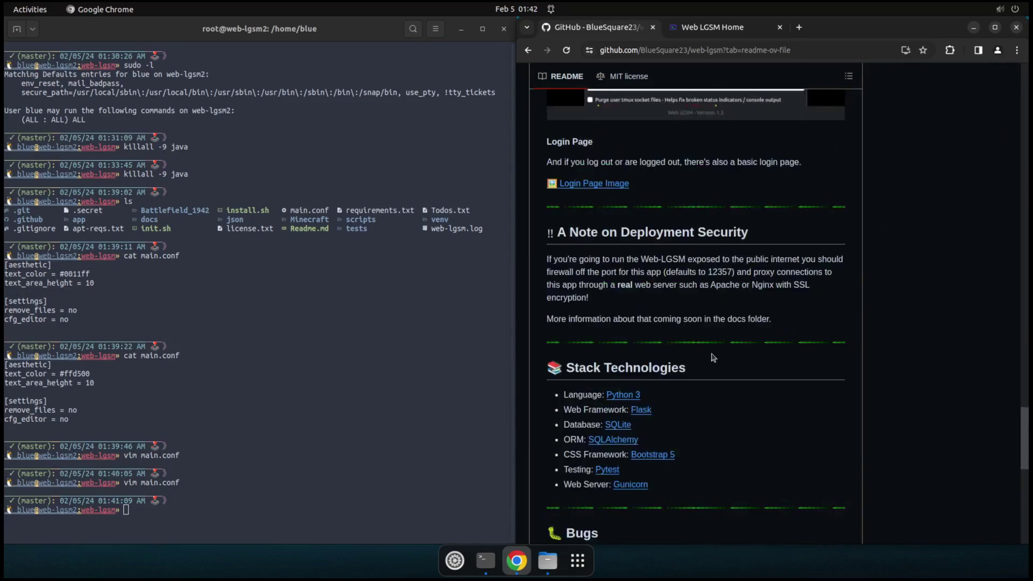
Step: Return to the Web LGSM home page and view its 'Not secure' connection details
scroll(714, 355, down, 6)
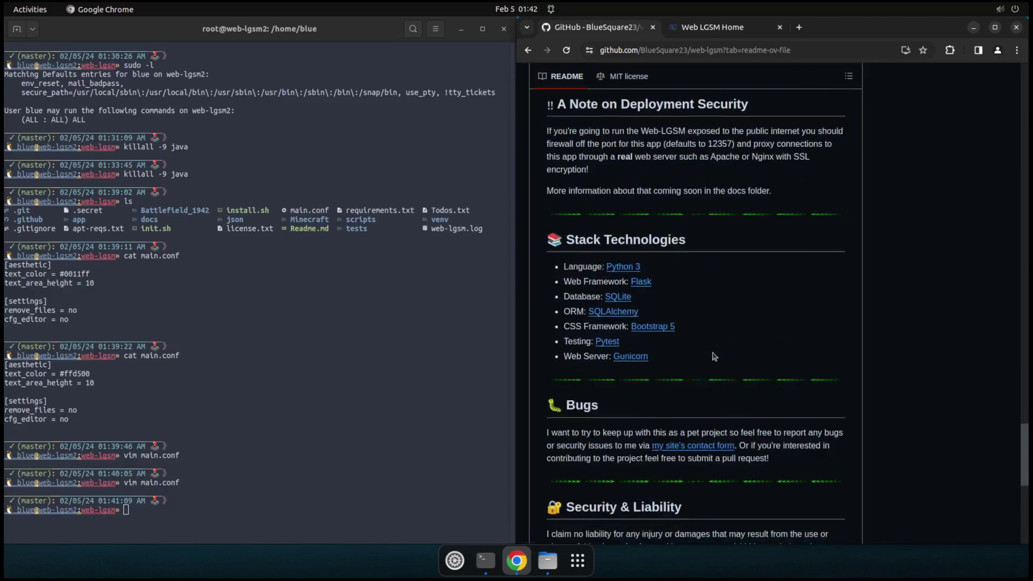
scroll(715, 355, down, 2)
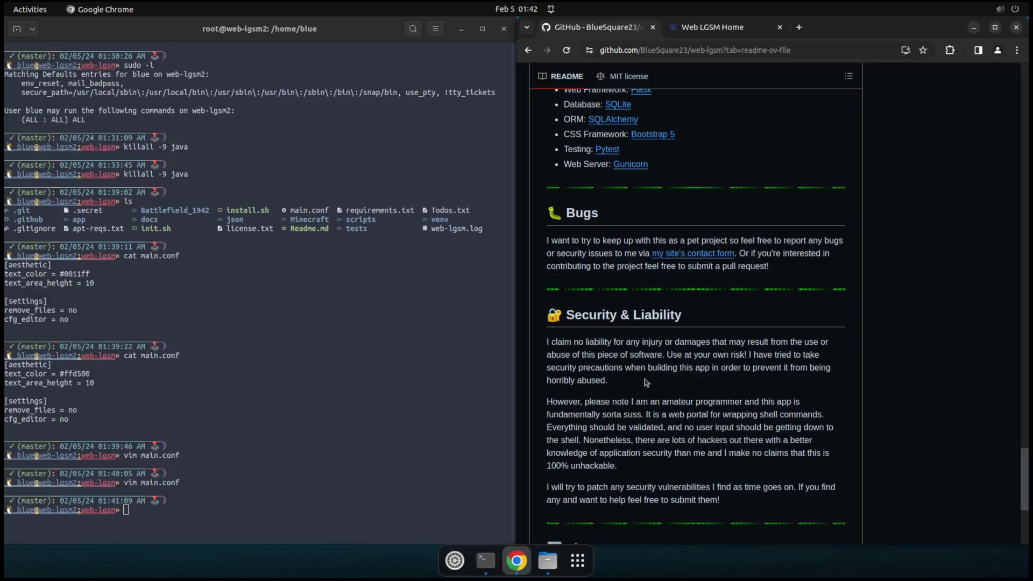
click(706, 27)
click(607, 50)
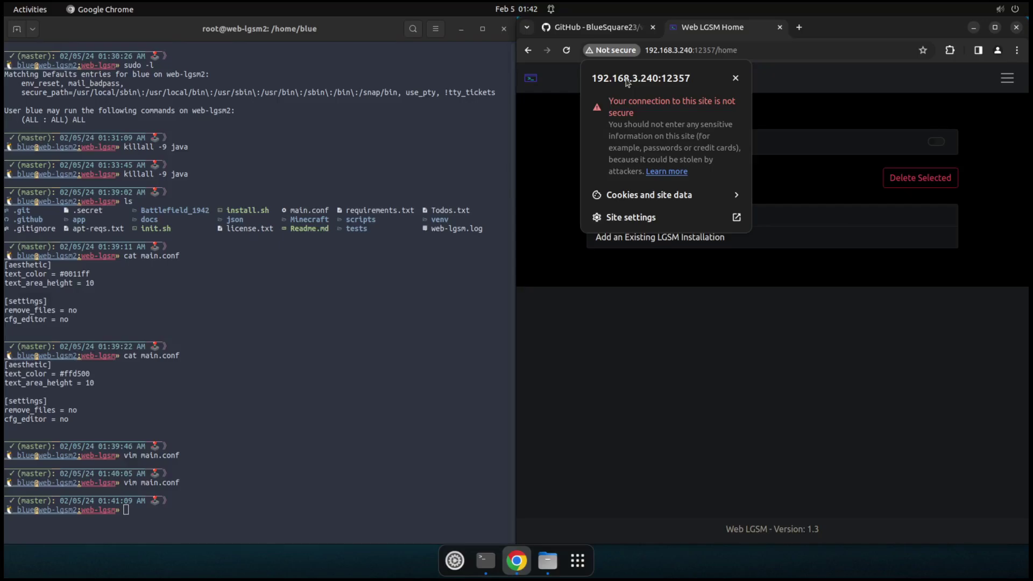
Step: Search 'nginx proxy manager' in a new tab and open the nginxproxymanager.com site
click(672, 355)
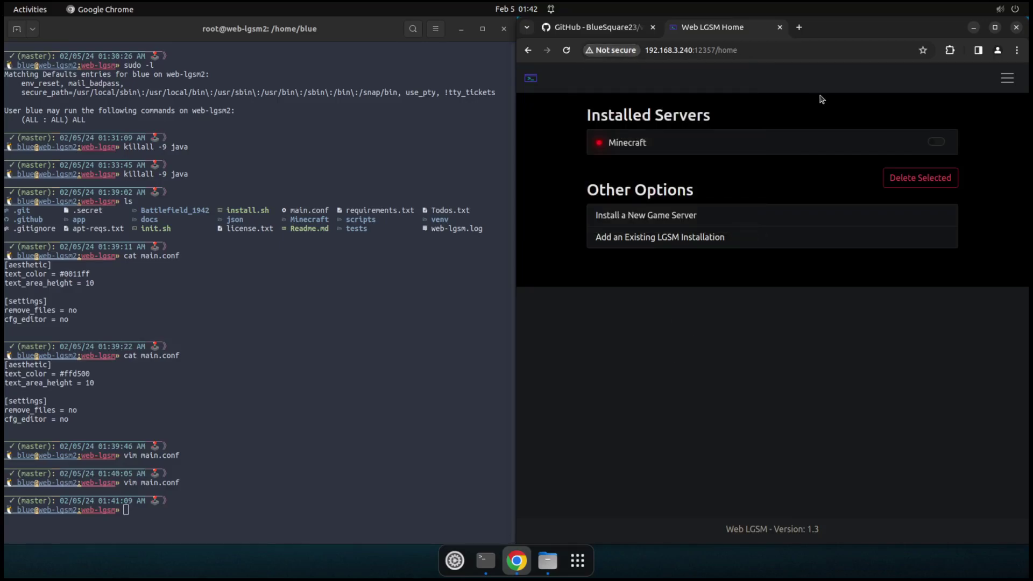
click(798, 28)
text(nginx)
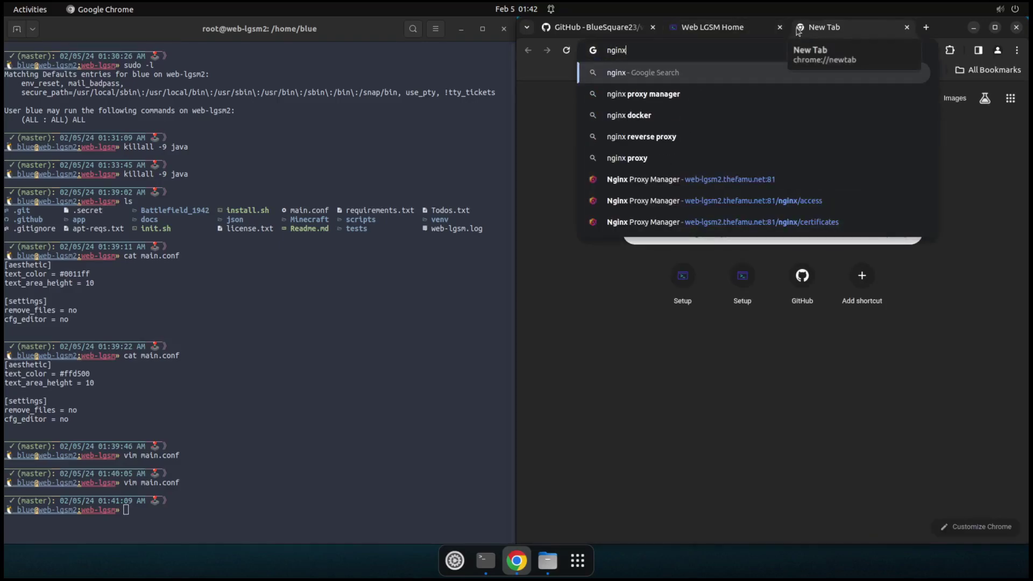
click(662, 102)
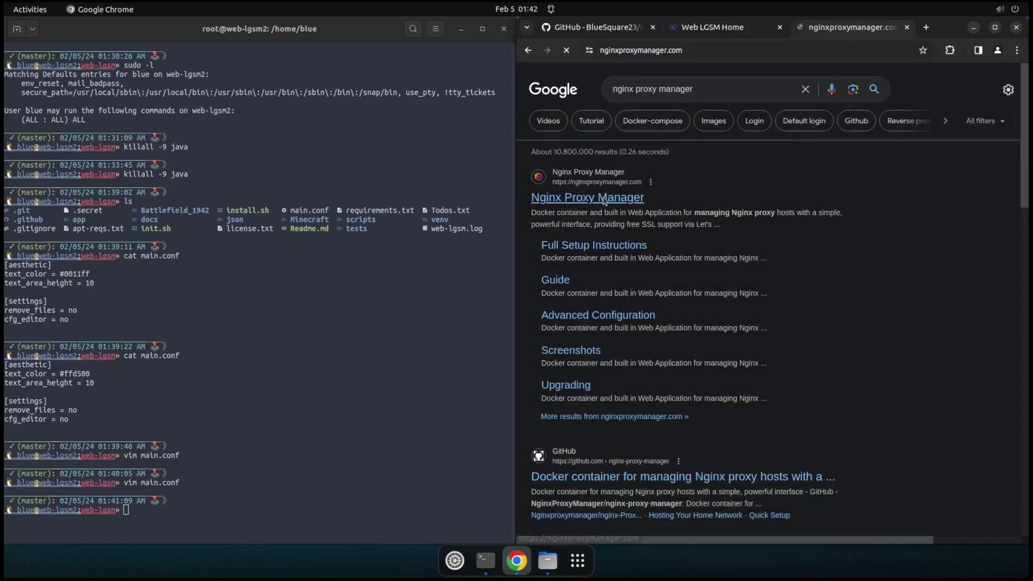
click(605, 201)
scroll(674, 317, down, 2)
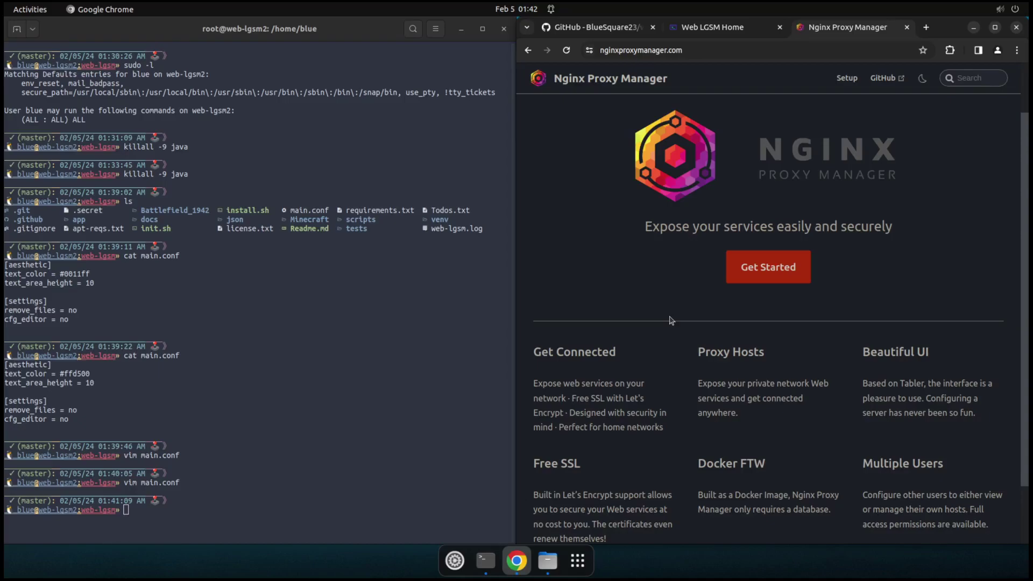
Step: Flip between the terminal, Web LGSM Home and Nginx Proxy Manager tabs, ending on Web LGSM
click(191, 324)
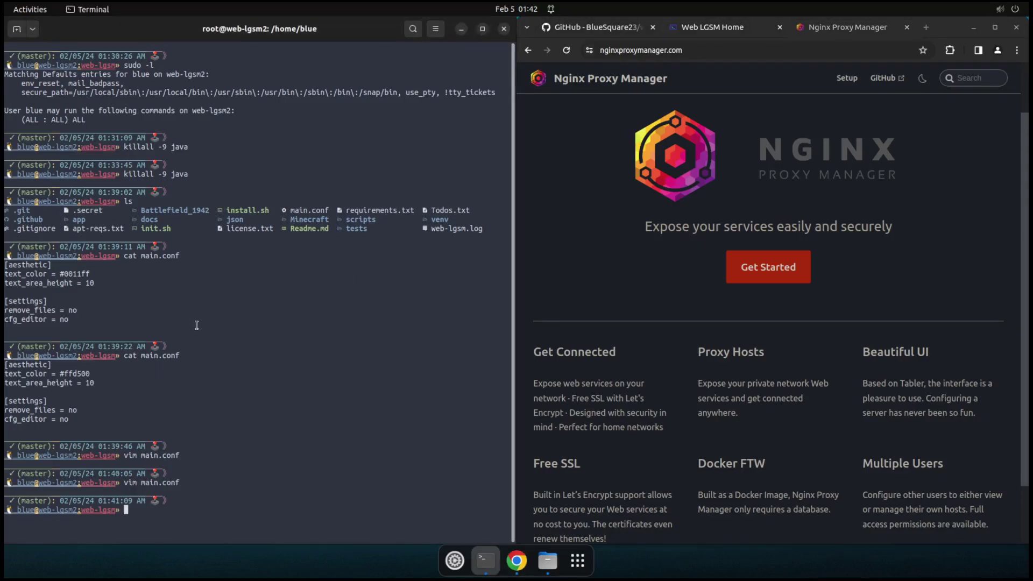
click(736, 30)
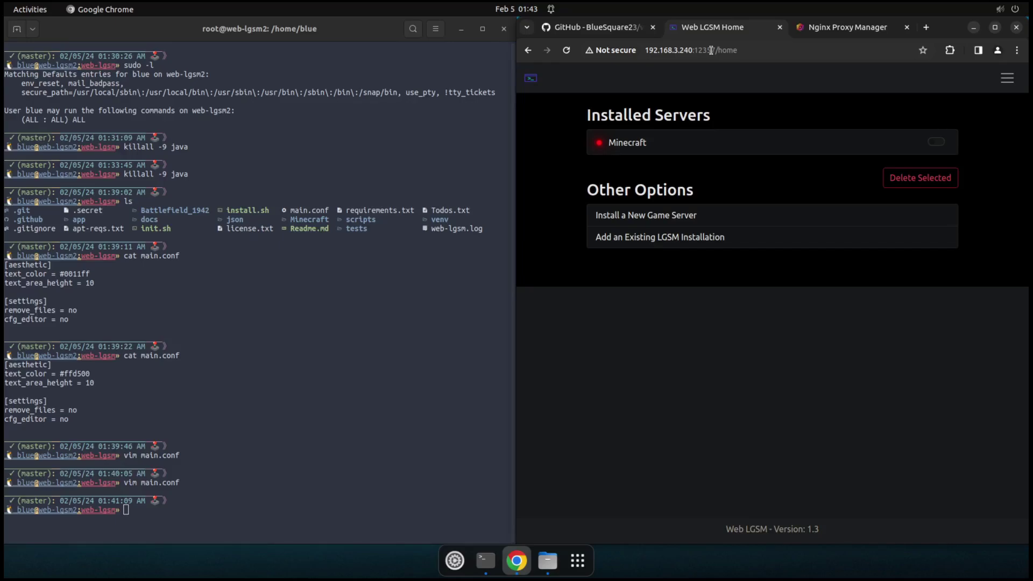
click(849, 28)
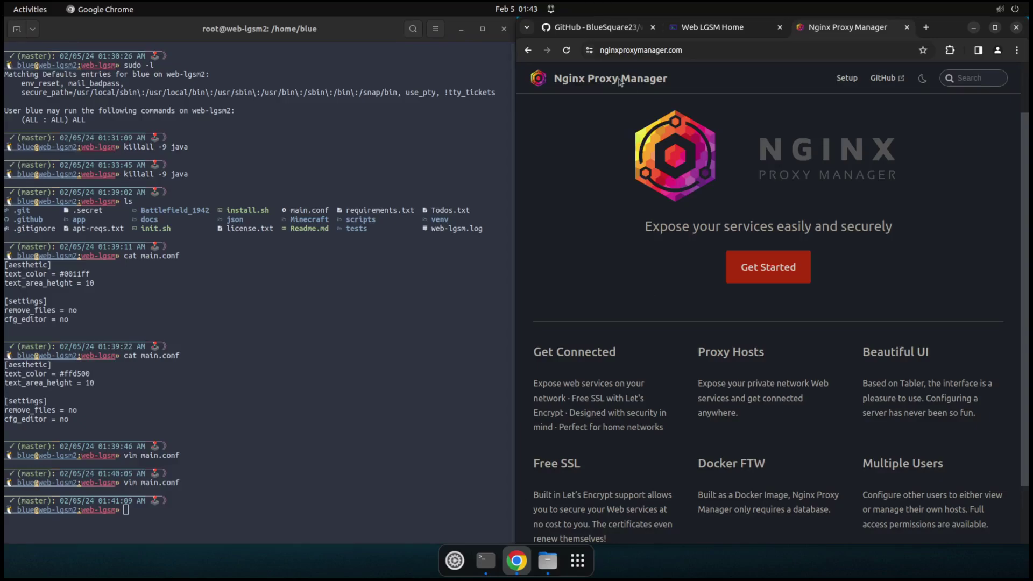
click(705, 27)
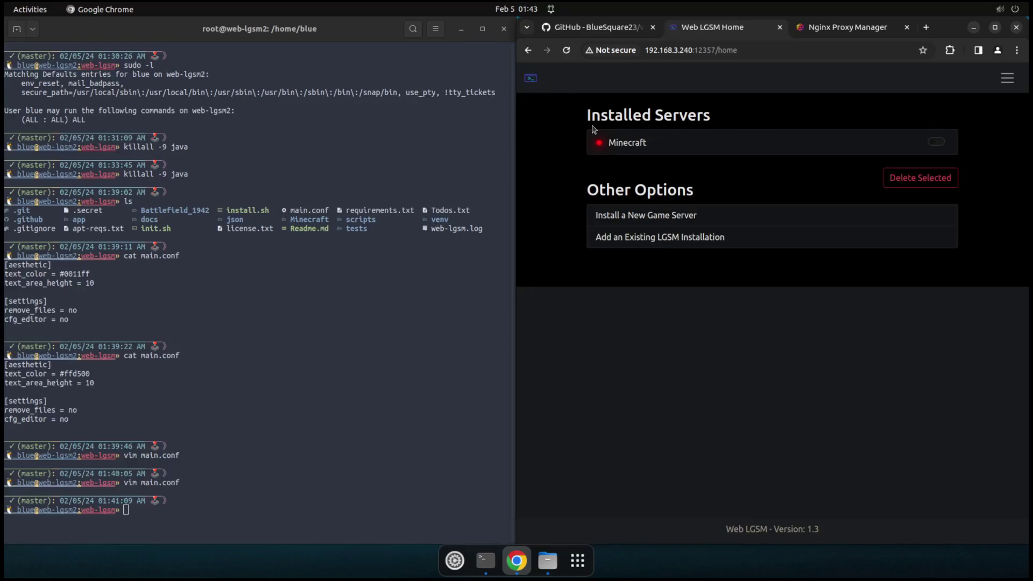
Step: Toggle between the Nginx Proxy Manager and Web LGSM Home tabs
click(840, 31)
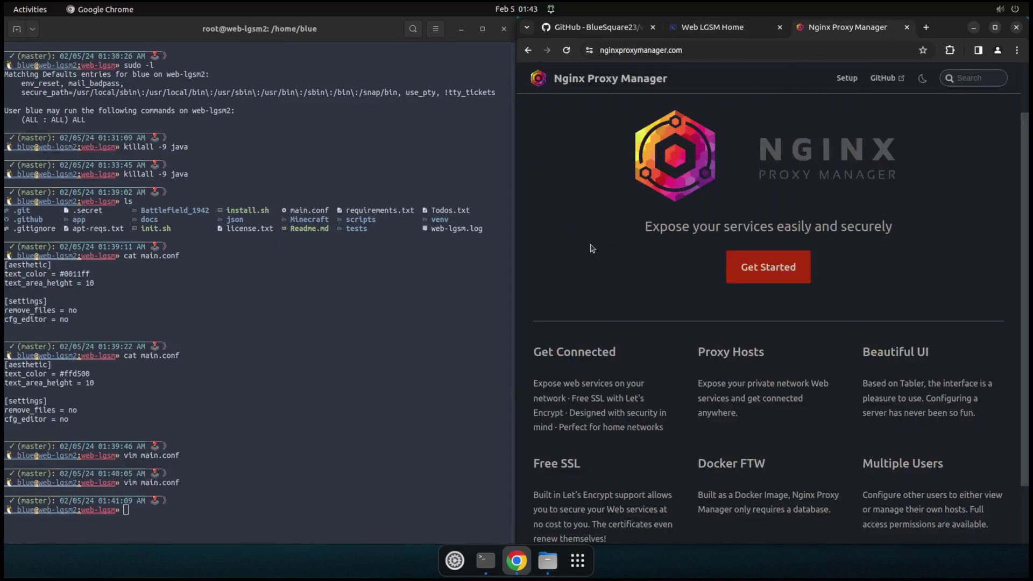
click(710, 27)
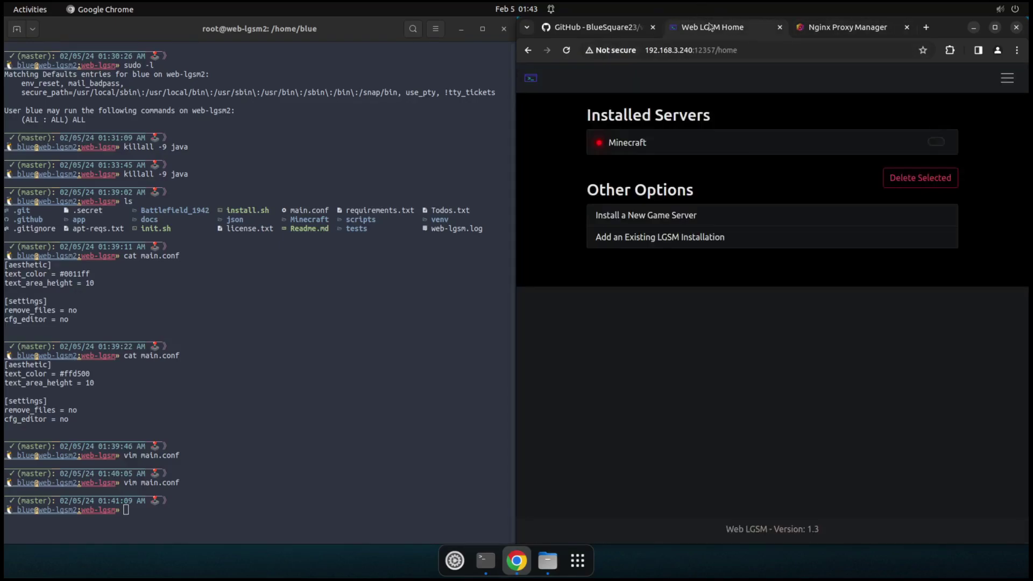
click(861, 32)
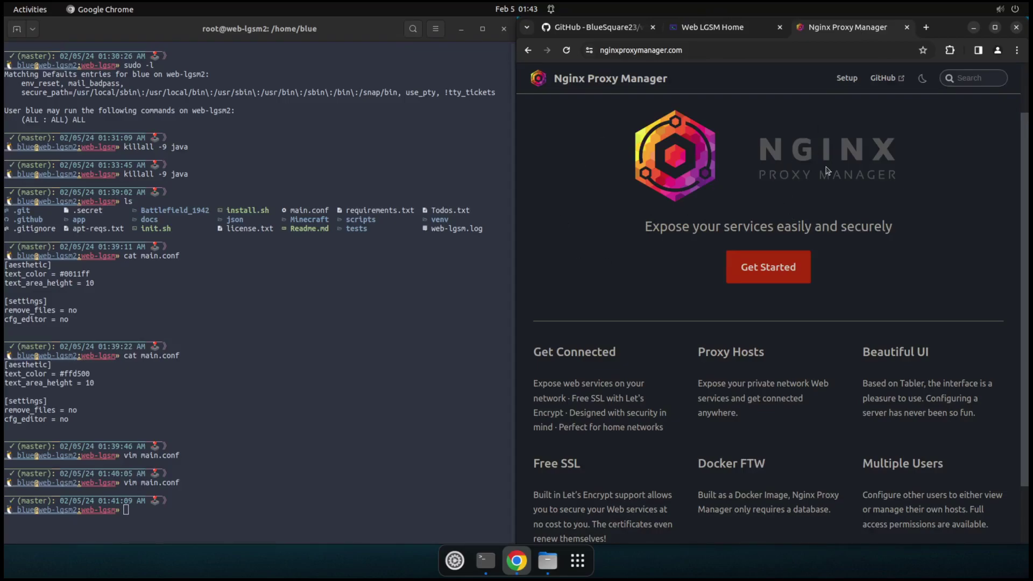
click(708, 27)
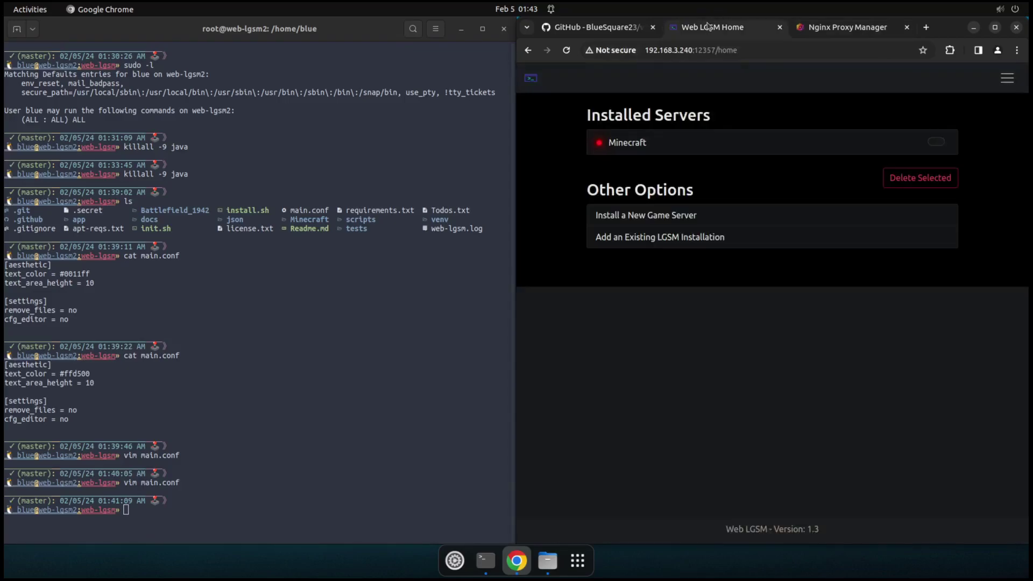
Step: Go to the web-lgsm GitHub tab and scroll up to the file list and README title
click(603, 27)
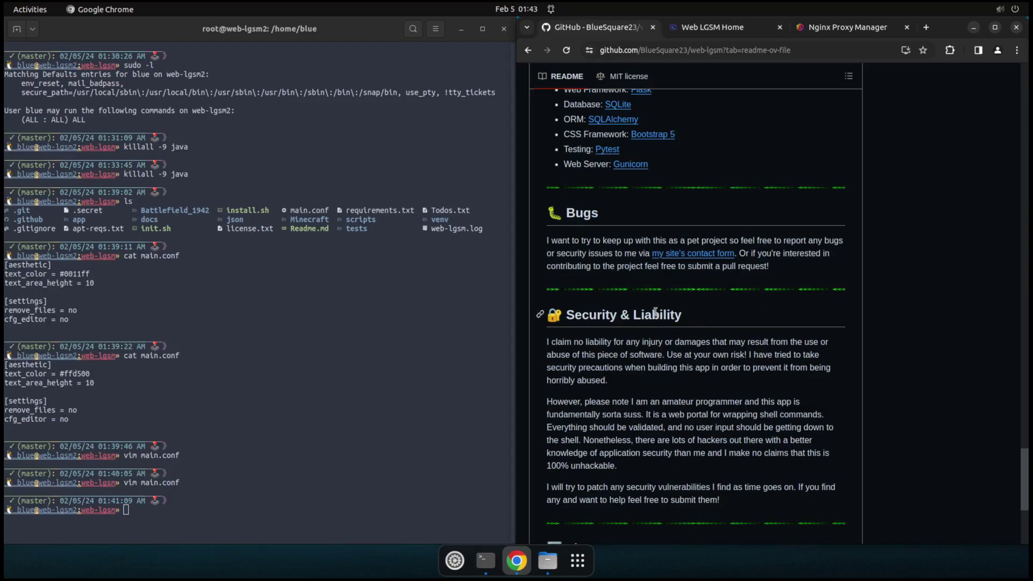
scroll(661, 314, up, 20)
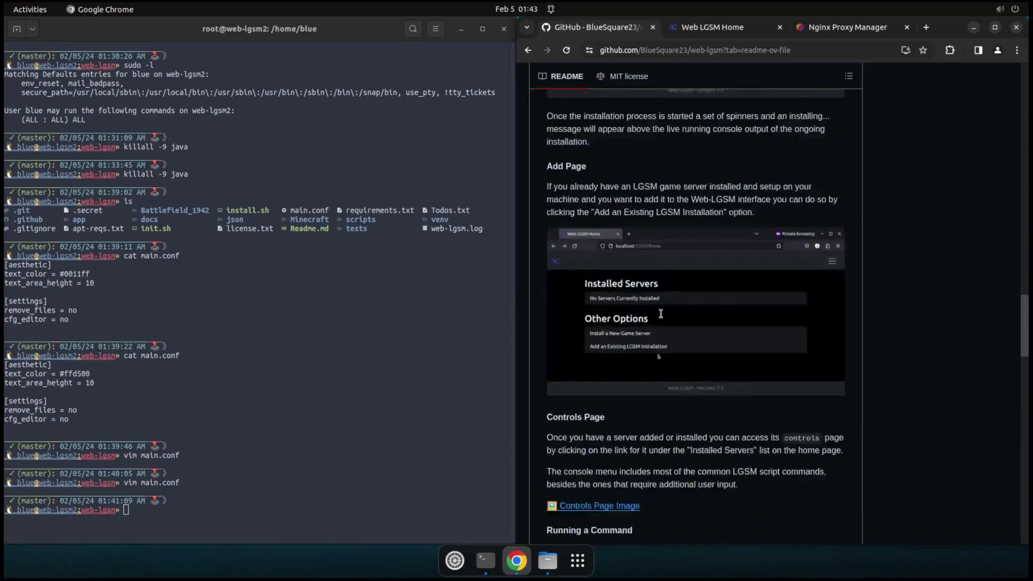
scroll(661, 314, up, 20)
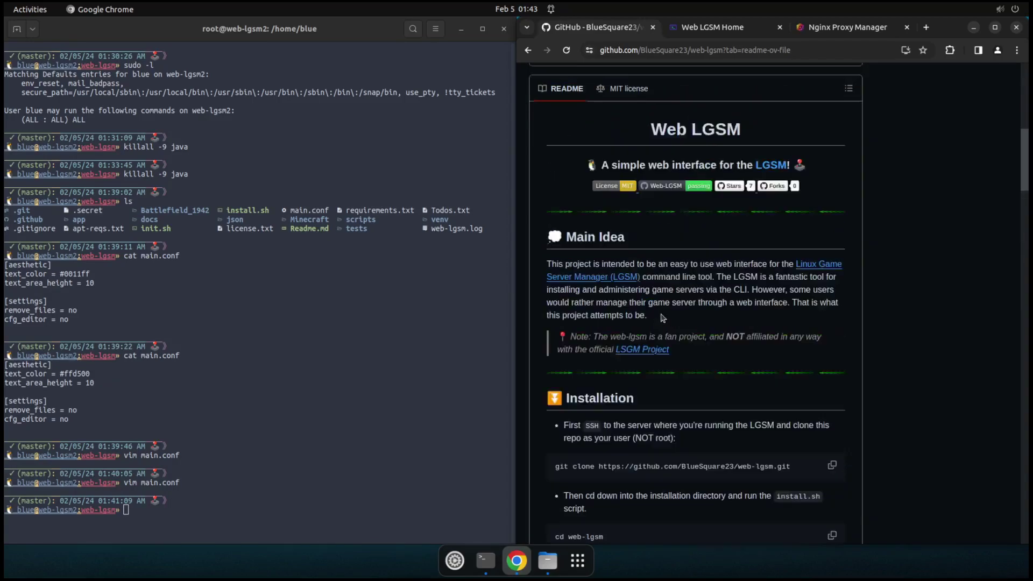
scroll(663, 318, up, 3)
scroll(699, 328, down, 3)
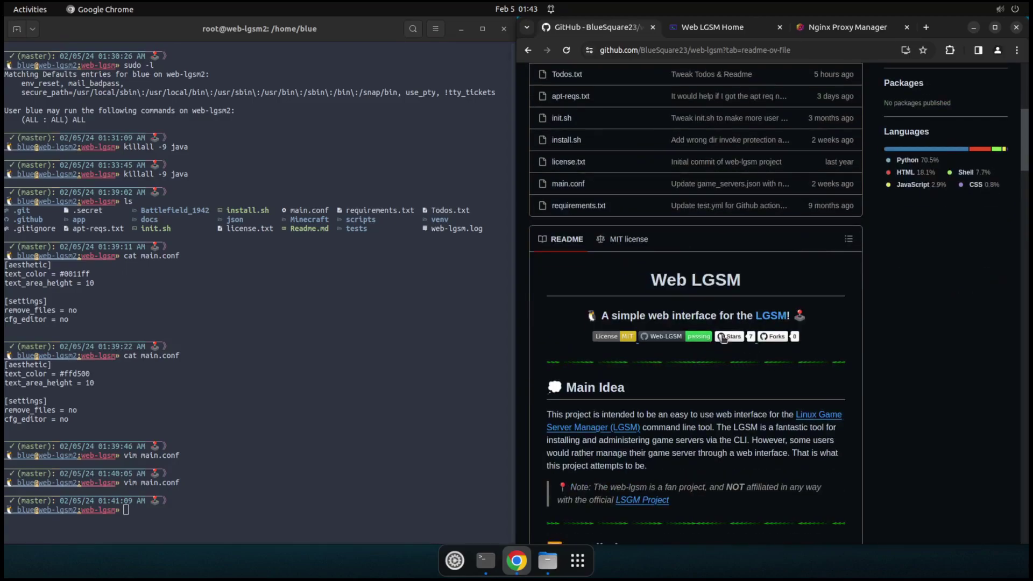